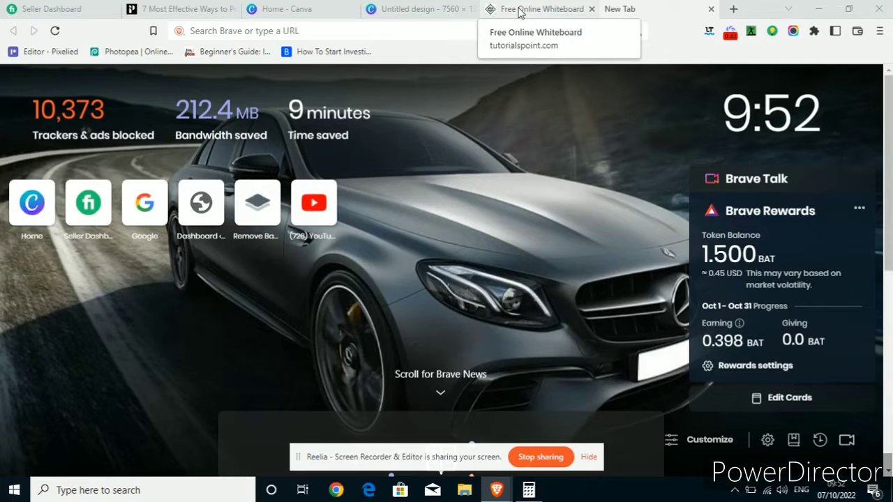
On the online whiteboard, sketch a long carousel strip outline and divide it into slides with three vertical lines
{"action": "left_click", "coordinate": [519, 13]}
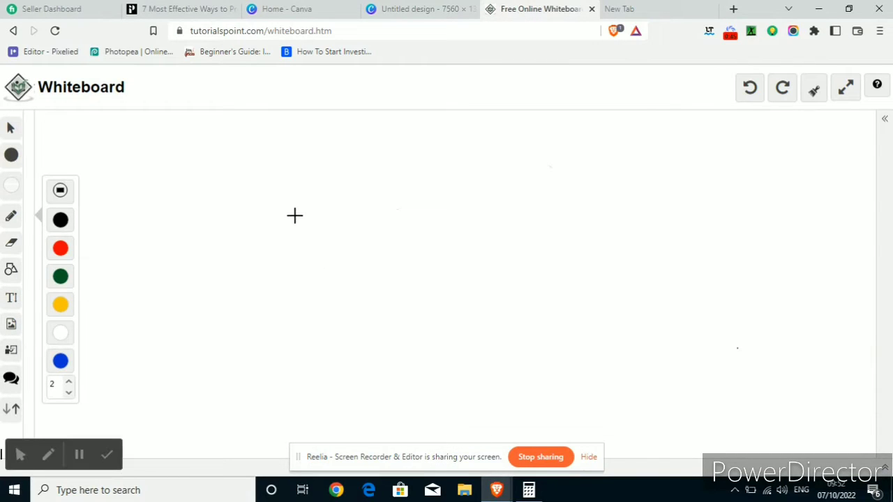
{"action": "mouse_move", "coordinate": [295, 216]}
{"action": "left_mouse_down"}
{"action": "mouse_move", "coordinate": [301, 267]}
{"action": "mouse_move", "coordinate": [404, 273]}
{"action": "mouse_move", "coordinate": [589, 245]}
{"action": "mouse_move", "coordinate": [614, 211]}
{"action": "mouse_move", "coordinate": [608, 189]}
{"action": "mouse_move", "coordinate": [480, 159]}
{"action": "mouse_move", "coordinate": [235, 254]}
{"action": "left_mouse_up"}
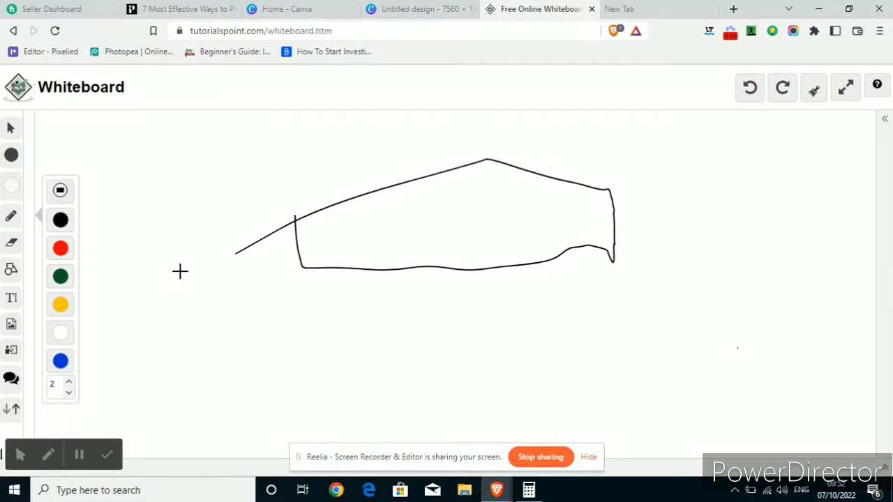
{"action": "left_click_drag", "start_coordinate": [180, 271], "coordinate": [310, 216]}
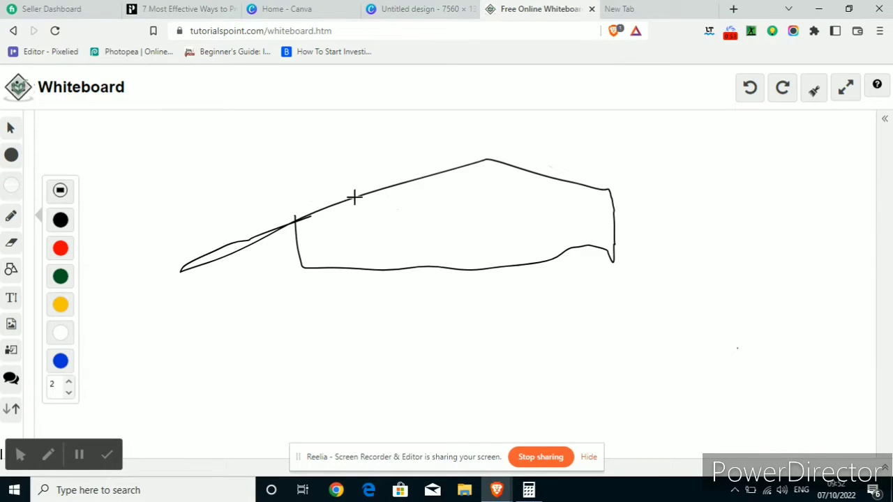
{"action": "left_click_drag", "start_coordinate": [355, 198], "coordinate": [355, 253]}
{"action": "left_click_drag", "start_coordinate": [419, 196], "coordinate": [417, 259]}
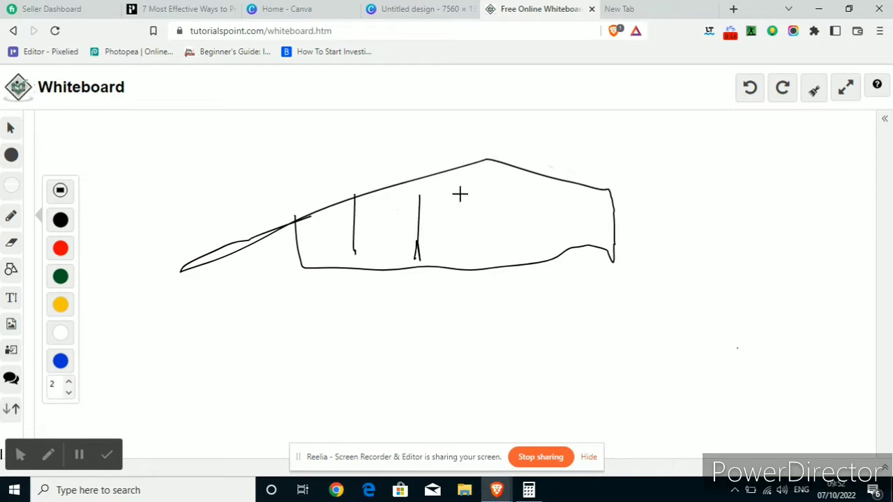
{"action": "left_click_drag", "start_coordinate": [493, 165], "coordinate": [486, 269]}
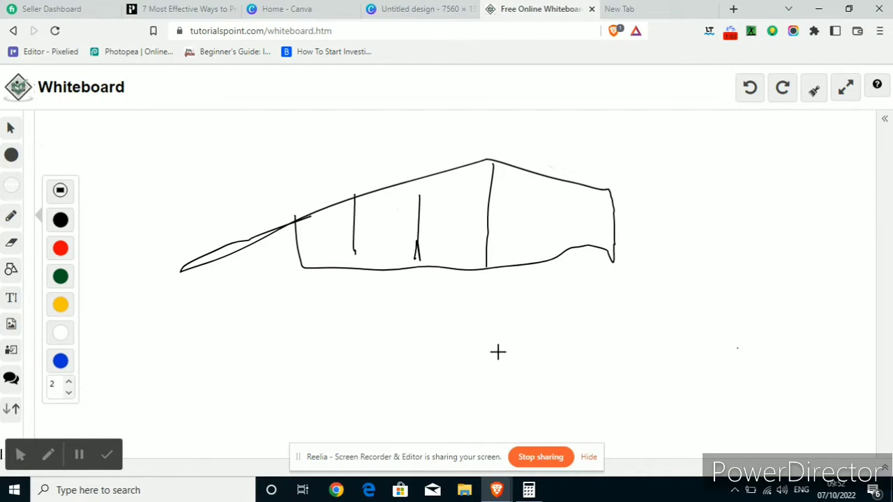
Sketch three separate slide outlines around the strip: a wide one below it, a narrow upright one beside that, and a box at the upper right
{"action": "mouse_move", "coordinate": [496, 320]}
{"action": "left_mouse_down"}
{"action": "mouse_move", "coordinate": [496, 384]}
{"action": "mouse_move", "coordinate": [651, 330]}
{"action": "mouse_move", "coordinate": [496, 323]}
{"action": "mouse_move", "coordinate": [556, 327]}
{"action": "mouse_move", "coordinate": [530, 328]}
{"action": "left_mouse_up"}
{"action": "mouse_move", "coordinate": [724, 365]}
{"action": "left_mouse_down"}
{"action": "mouse_move", "coordinate": [769, 369]}
{"action": "mouse_move", "coordinate": [769, 354]}
{"action": "mouse_move", "coordinate": [741, 347]}
{"action": "left_mouse_up"}
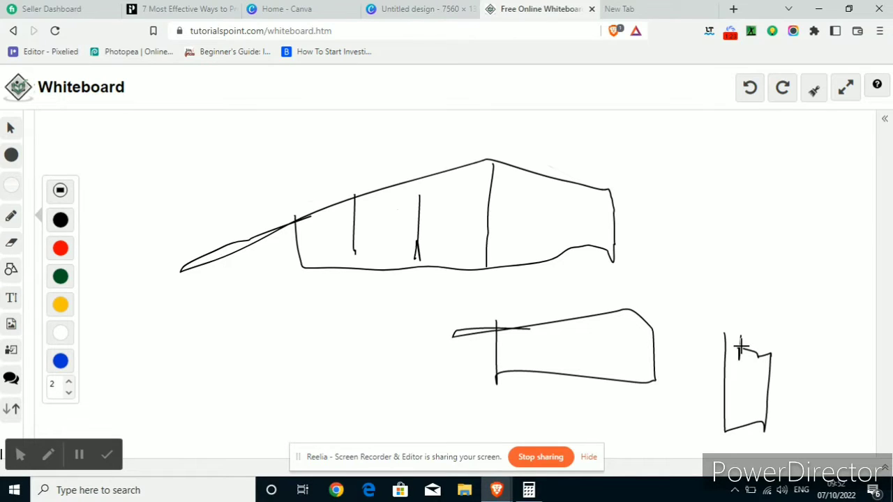
{"action": "mouse_move", "coordinate": [700, 159]}
{"action": "left_mouse_down"}
{"action": "mouse_move", "coordinate": [702, 224]}
{"action": "mouse_move", "coordinate": [841, 235]}
{"action": "mouse_move", "coordinate": [829, 170]}
{"action": "left_mouse_up"}
{"action": "mouse_move", "coordinate": [826, 134]}
{"action": "left_mouse_down"}
{"action": "mouse_move", "coordinate": [685, 164]}
{"action": "mouse_move", "coordinate": [707, 151]}
{"action": "left_mouse_up"}
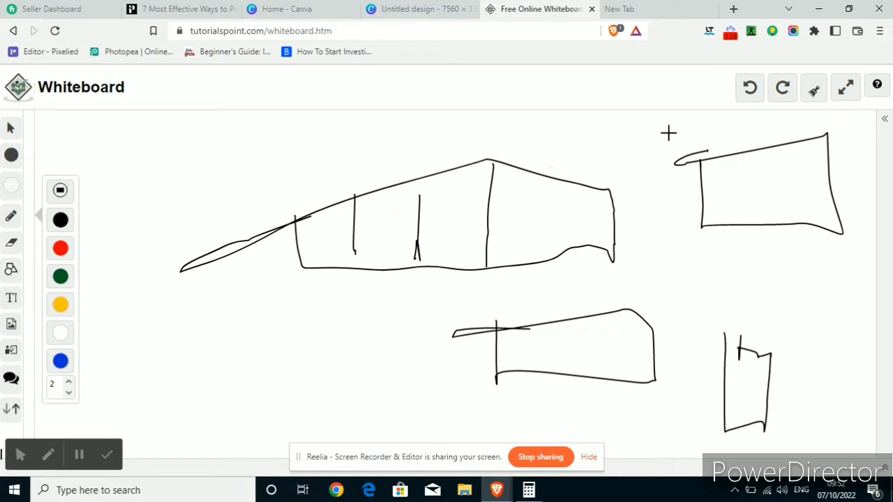
Handwrite the slide's width × height dimensions along the top edge of the upper-right box
{"action": "left_click_drag", "start_coordinate": [655, 120], "coordinate": [664, 167]}
{"action": "left_click_drag", "start_coordinate": [675, 131], "coordinate": [693, 155]}
{"action": "mouse_move", "coordinate": [671, 110]}
{"action": "left_mouse_down"}
{"action": "mouse_move", "coordinate": [693, 153]}
{"action": "mouse_move", "coordinate": [717, 129]}
{"action": "mouse_move", "coordinate": [714, 119]}
{"action": "mouse_move", "coordinate": [741, 116]}
{"action": "mouse_move", "coordinate": [725, 115]}
{"action": "left_mouse_up"}
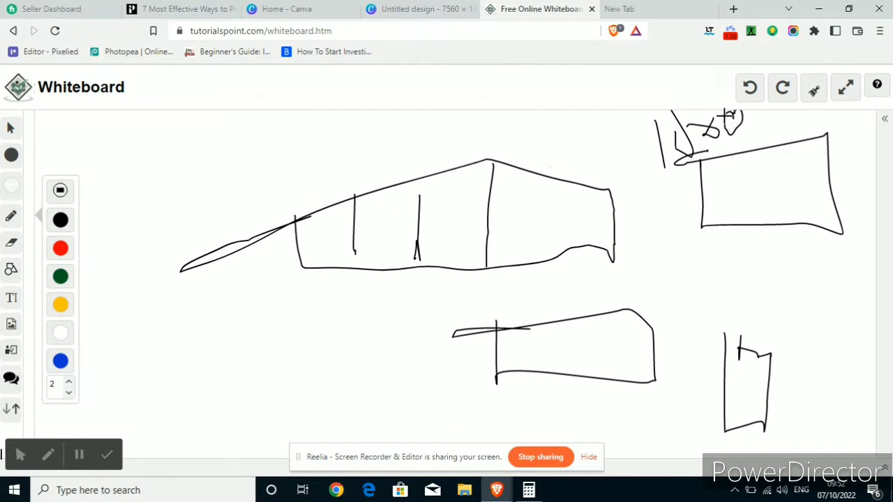
{"action": "mouse_move", "coordinate": [787, 127]}
{"action": "left_mouse_down"}
{"action": "mouse_move", "coordinate": [803, 143]}
{"action": "mouse_move", "coordinate": [788, 150]}
{"action": "left_mouse_up"}
{"action": "mouse_move", "coordinate": [810, 113]}
{"action": "left_mouse_down"}
{"action": "mouse_move", "coordinate": [809, 139]}
{"action": "mouse_move", "coordinate": [823, 135]}
{"action": "mouse_move", "coordinate": [835, 179]}
{"action": "left_mouse_up"}
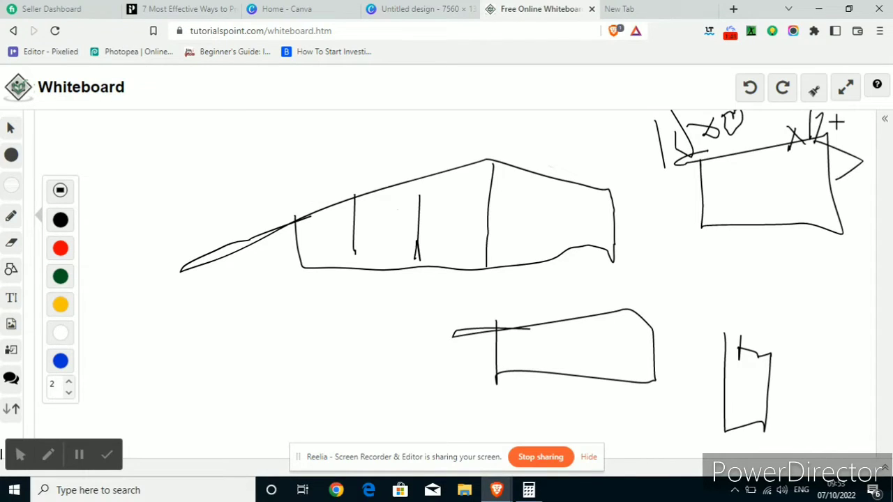
{"action": "mouse_move", "coordinate": [835, 122]}
{"action": "left_mouse_down"}
{"action": "mouse_move", "coordinate": [855, 144]}
{"action": "mouse_move", "coordinate": [856, 130]}
{"action": "mouse_move", "coordinate": [856, 147]}
{"action": "mouse_move", "coordinate": [863, 124]}
{"action": "left_mouse_up"}
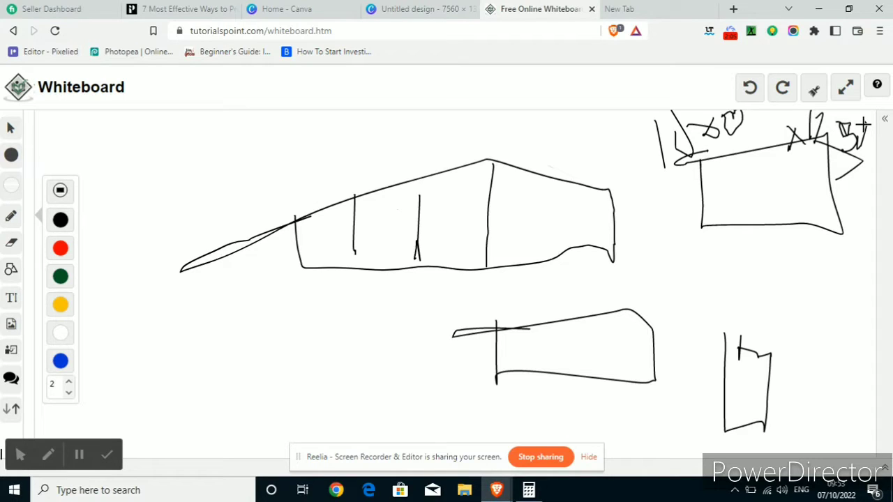
Mark two strip sections with dots and draw a horizontal line across the first dividing line
{"action": "left_click", "coordinate": [524, 216]}
{"action": "left_click", "coordinate": [451, 209]}
{"action": "left_click_drag", "start_coordinate": [330, 211], "coordinate": [406, 216]}
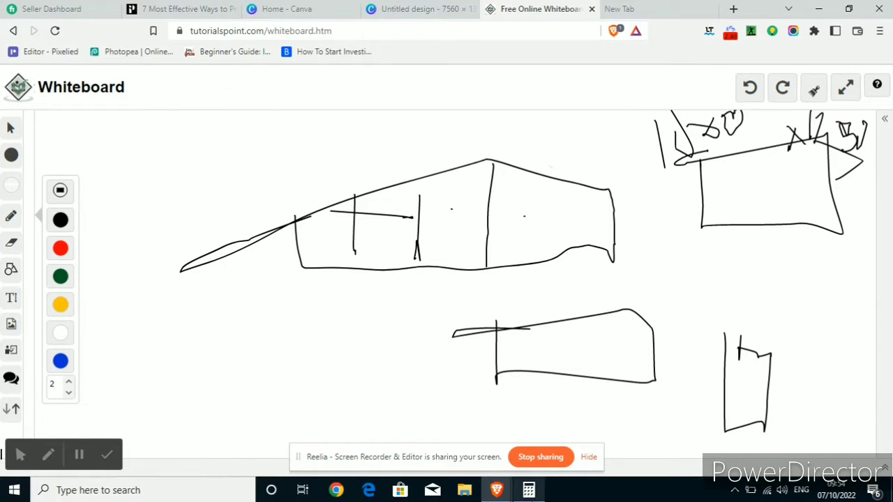
Switch to Calculator, clear the previous value and multiply 1080 by 5 to get the five-slide carousel width
{"action": "left_click", "coordinate": [528, 491]}
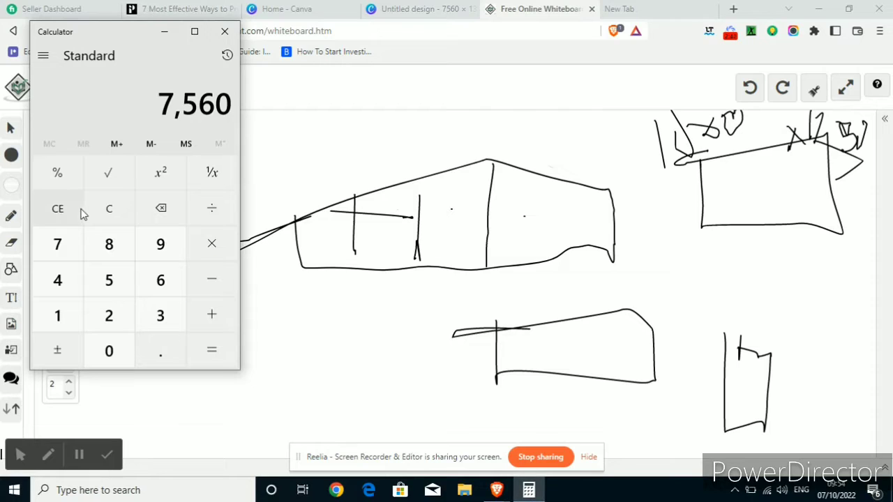
{"action": "left_click", "coordinate": [122, 216]}
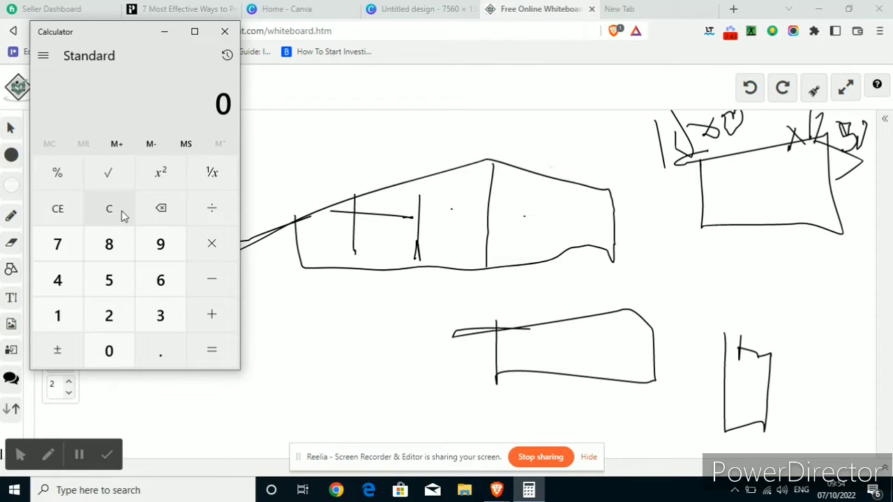
{"action": "type", "text": "1,080"}
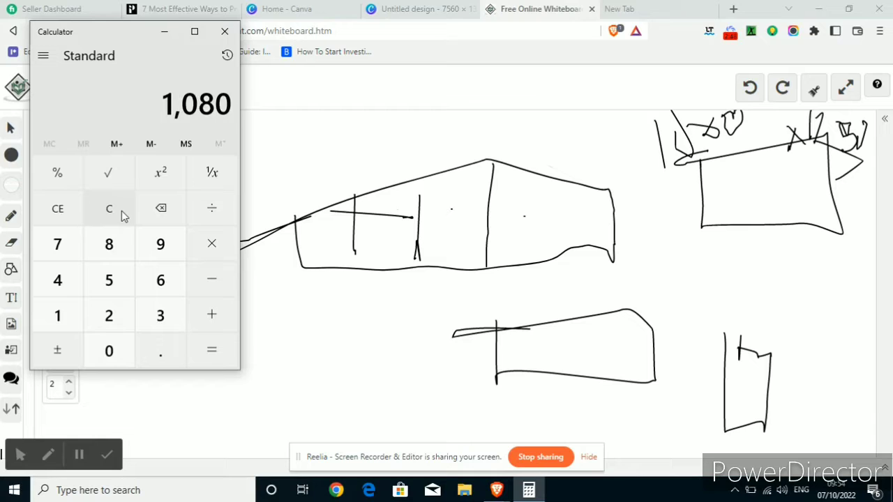
{"action": "left_click", "coordinate": [206, 253]}
{"action": "type", "text": "5"}
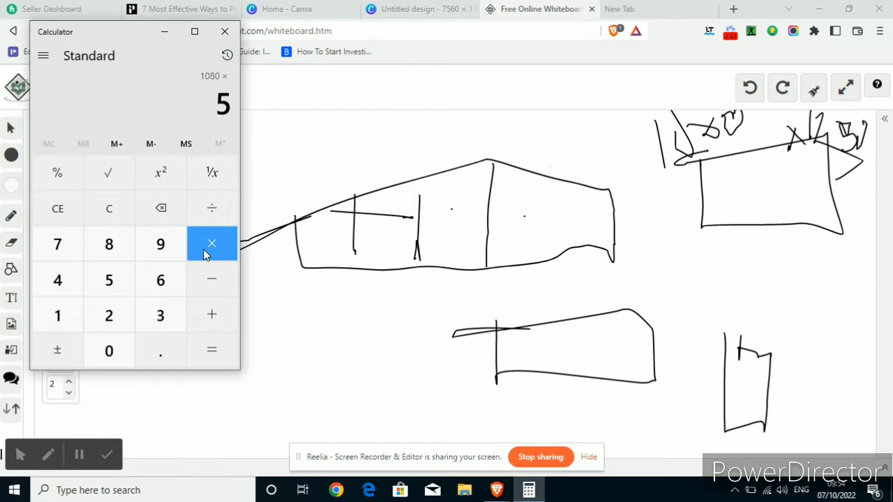
{"action": "left_click", "coordinate": [213, 355]}
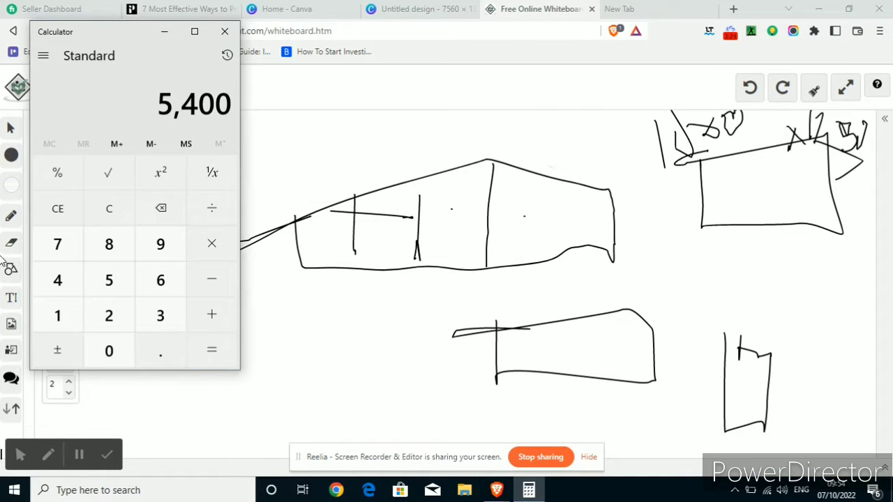
Switch to Canva, search the templates for "instagram carousel" and look over the template designs
{"action": "left_click", "coordinate": [269, 9]}
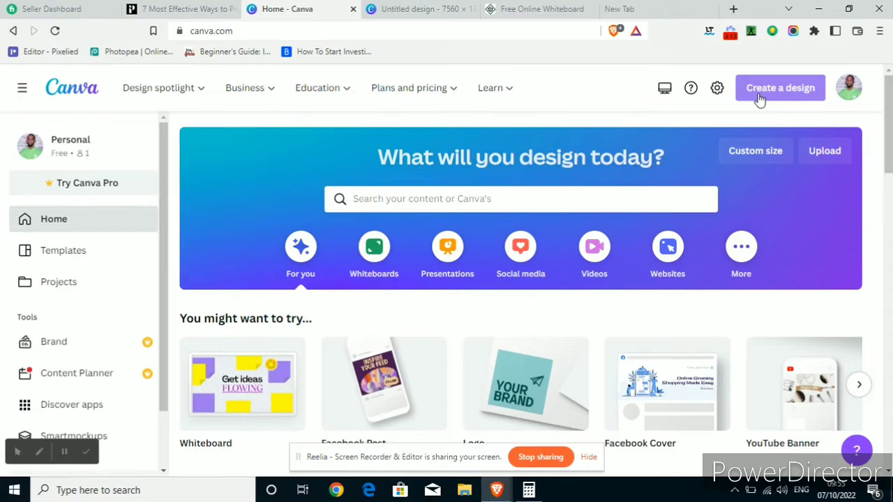
{"action": "left_click", "coordinate": [611, 201]}
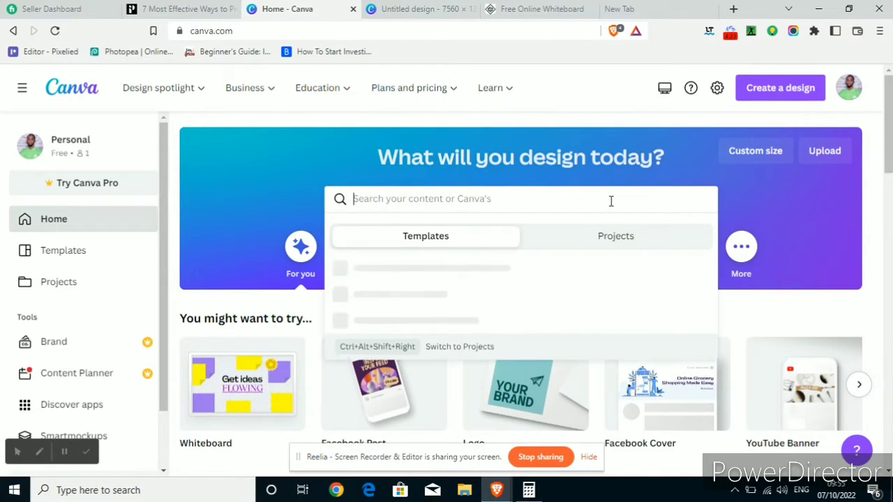
{"action": "type", "text": "inst"}
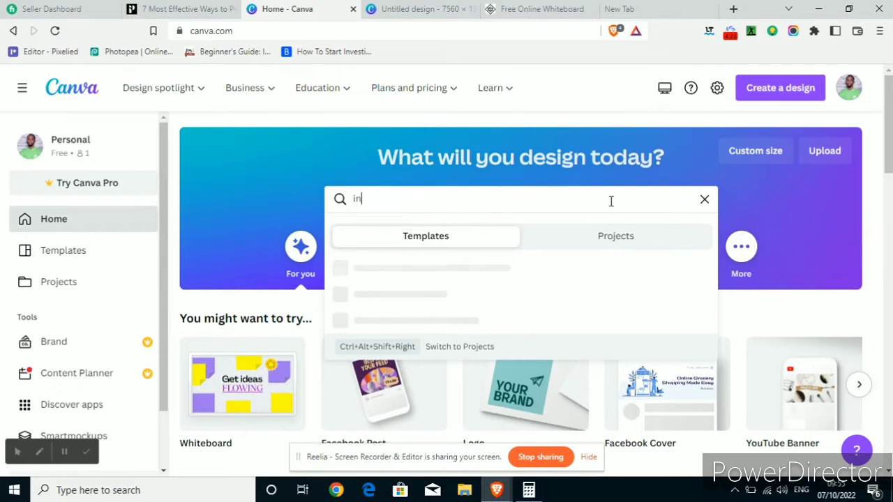
{"action": "type", "text": "agram ca"}
{"action": "type", "text": "rousel"}
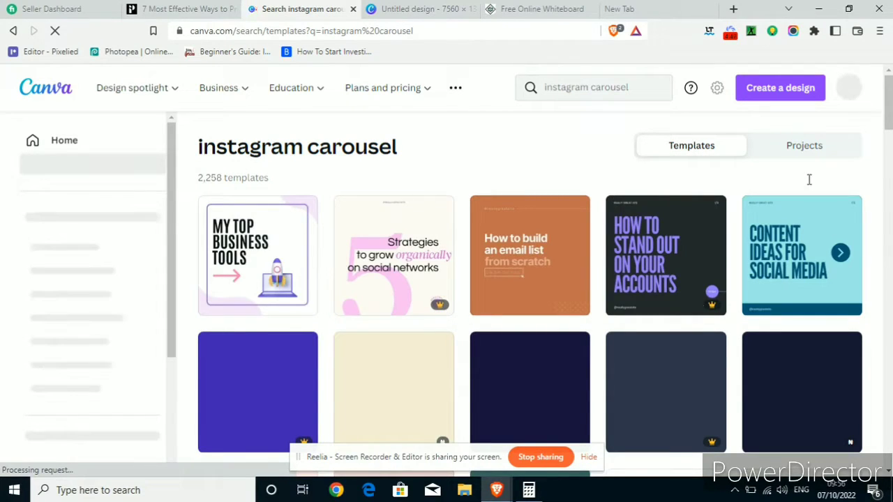
{"action": "mouse_move", "coordinate": [839, 263]}
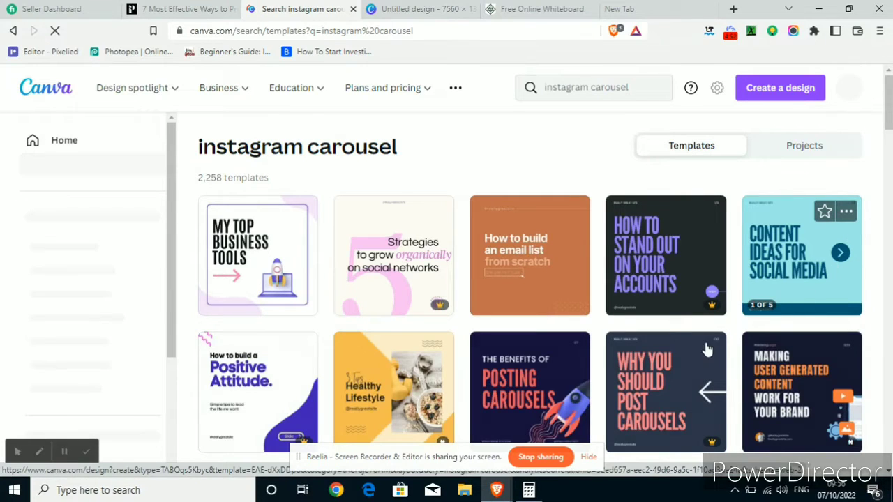
{"action": "mouse_move", "coordinate": [657, 259]}
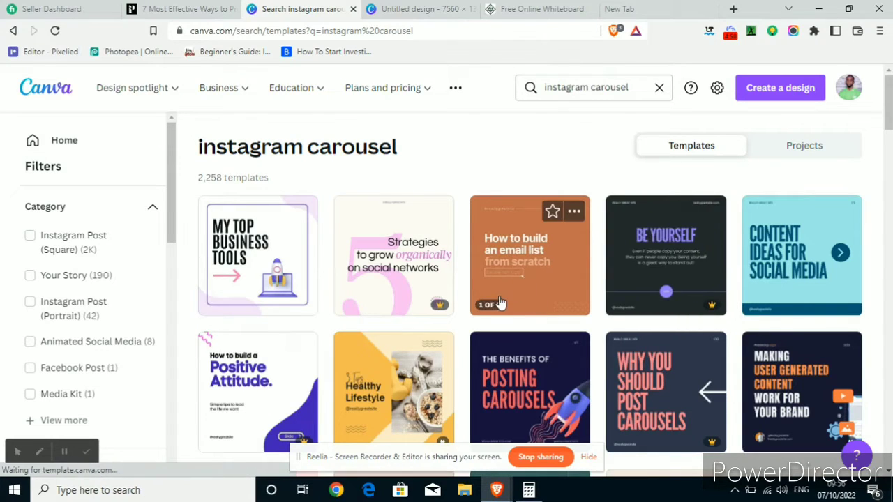
{"action": "mouse_move", "coordinate": [655, 363]}
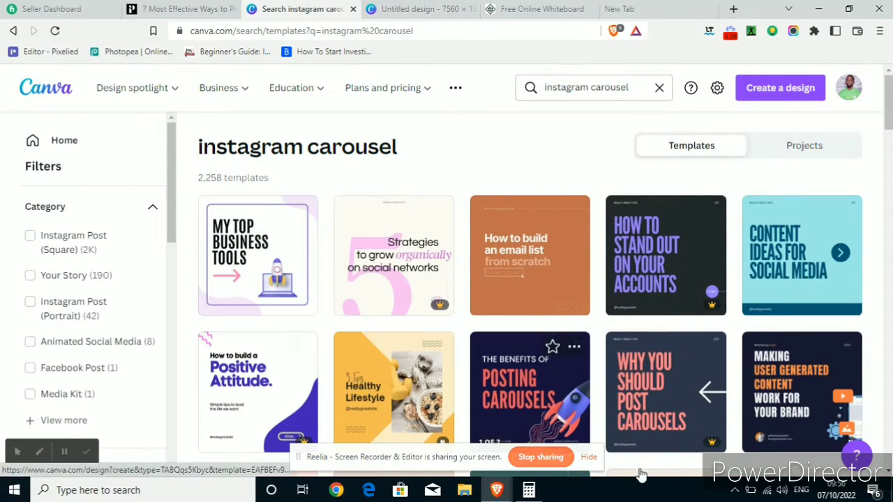
{"action": "mouse_move", "coordinate": [712, 447]}
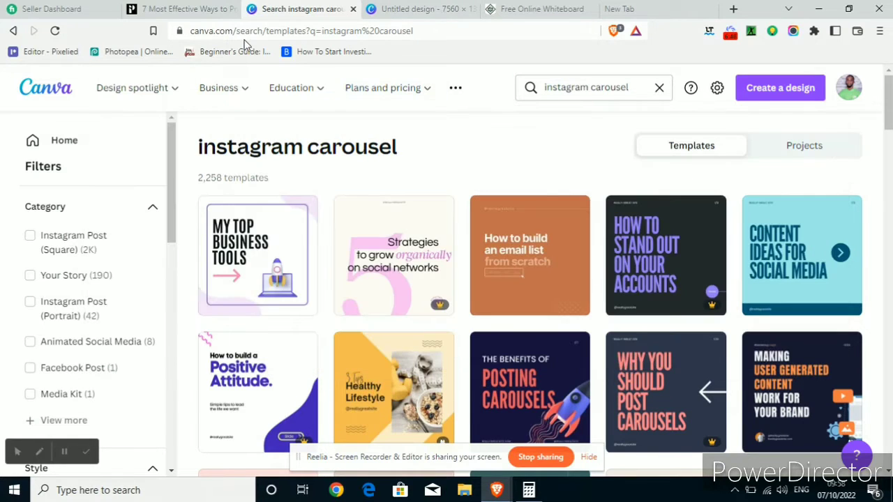
Switch to the Pagecloud article on promoting a website and read through its Reviews and Social Media sections
{"action": "left_click", "coordinate": [178, 7]}
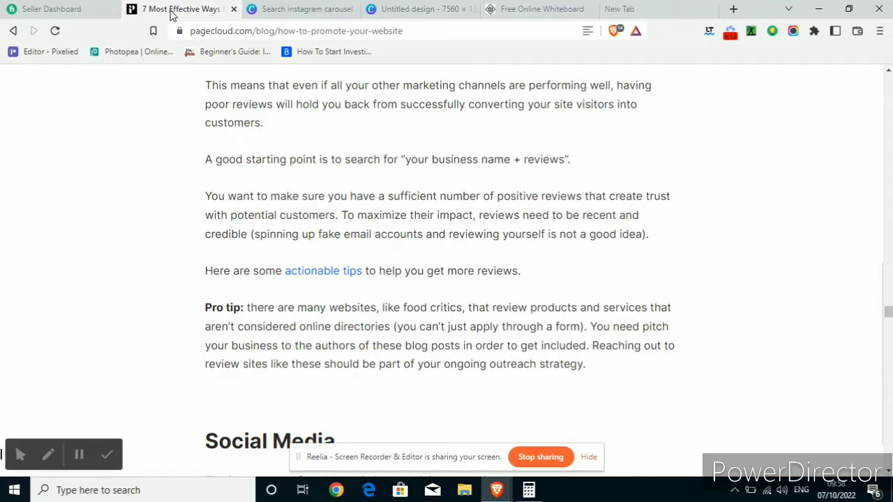
{"action": "key", "text": "Down"}
{"action": "key", "text": "Down"}
{"action": "key", "text": "Down"}
{"action": "key", "text": "Down"}
{"action": "key", "text": "Down"}
{"action": "key", "text": "Down"}
{"action": "key", "text": "Down"}
{"action": "key", "text": "Down"}
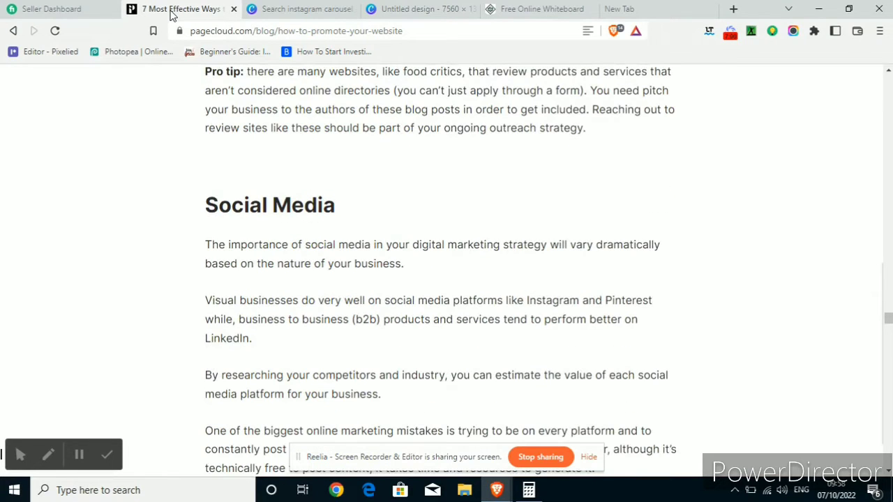
{"action": "key", "text": "Down"}
{"action": "key", "text": "Down"}
{"action": "key", "text": "Down"}
{"action": "key", "text": "Down"}
{"action": "key", "text": "Down"}
{"action": "key", "text": "Down"}
{"action": "key", "text": "Down"}
{"action": "key", "text": "Down"}
{"action": "key", "text": "Down"}
{"action": "key", "text": "Down"}
{"action": "key", "text": "Down"}
{"action": "key", "text": "Down"}
{"action": "key", "text": "Down"}
{"action": "key", "text": "Down"}
{"action": "key", "text": "Down"}
{"action": "key", "text": "Down"}
{"action": "key", "text": "Down"}
{"action": "key", "text": "Down"}
{"action": "key", "text": "Down"}
{"action": "key", "text": "Down"}
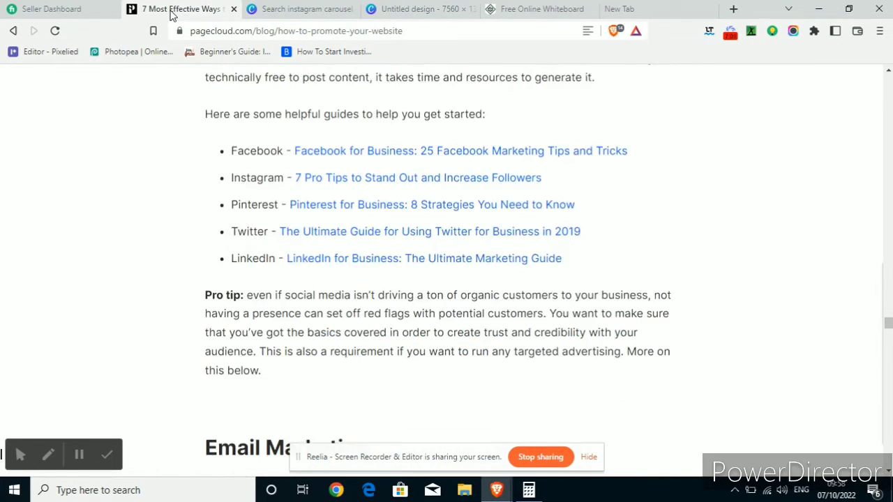
Review the article's earlier sections, from Email Marketing back through video keyword research and backlink building to creating search optimized content
{"action": "key", "text": "Up"}
{"action": "key", "text": "Up"}
{"action": "key", "text": "Up"}
{"action": "key", "text": "Up"}
{"action": "key", "text": "Up"}
{"action": "key", "text": "Up"}
{"action": "key", "text": "Up"}
{"action": "key", "text": "Up"}
{"action": "key", "text": "Up"}
{"action": "key", "text": "Up"}
{"action": "key", "text": "Up"}
{"action": "key", "text": "Up"}
{"action": "key", "text": "Up"}
{"action": "key", "text": "Up"}
{"action": "key", "text": "Up"}
{"action": "key", "text": "Up"}
{"action": "key", "text": "Up"}
{"action": "key", "text": "Up"}
{"action": "key", "text": "Up"}
{"action": "key", "text": "Up"}
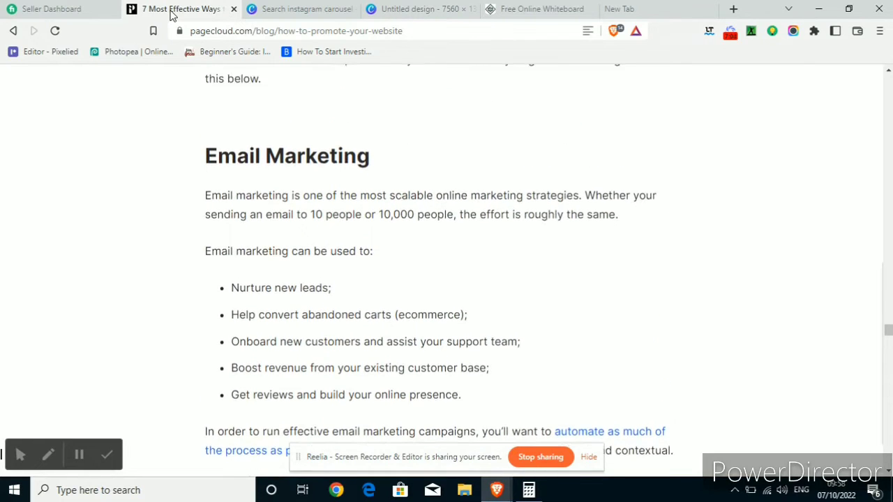
{"action": "key", "text": "Up"}
{"action": "key", "text": "Up"}
{"action": "key", "text": "Up"}
{"action": "key", "text": "Up"}
{"action": "key", "text": "Up"}
{"action": "key", "text": "Up"}
{"action": "key", "text": "Up"}
{"action": "key", "text": "Up"}
{"action": "key", "text": "Up"}
{"action": "key", "text": "Up"}
{"action": "key", "text": "Up"}
{"action": "key", "text": "Up"}
{"action": "key", "text": "Up"}
{"action": "key", "text": "Up"}
{"action": "key", "text": "Up"}
{"action": "key", "text": "Up"}
{"action": "key", "text": "Up"}
{"action": "key", "text": "Up"}
{"action": "key", "text": "Up"}
{"action": "key", "text": "Up"}
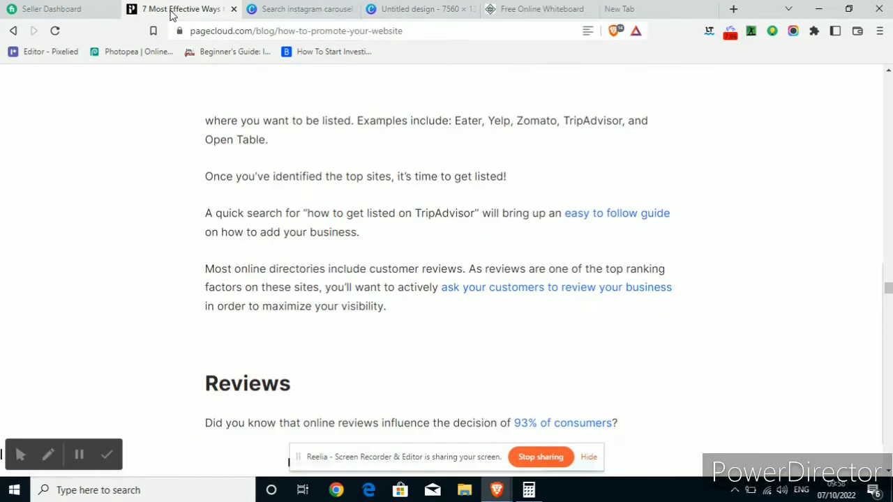
{"action": "key", "text": "Up"}
{"action": "key", "text": "Up"}
{"action": "key", "text": "Up"}
{"action": "key", "text": "Up"}
{"action": "key", "text": "Up"}
{"action": "key", "text": "Up"}
{"action": "key", "text": "Up"}
{"action": "key", "text": "Up"}
{"action": "key", "text": "Up"}
{"action": "key", "text": "Up"}
{"action": "key", "text": "Up"}
{"action": "key", "text": "Up"}
{"action": "key", "text": "Up"}
{"action": "key", "text": "Up"}
{"action": "key", "text": "Up"}
{"action": "key", "text": "Up"}
{"action": "key", "text": "Up"}
{"action": "key", "text": "Up"}
{"action": "key", "text": "Up"}
{"action": "key", "text": "Up"}
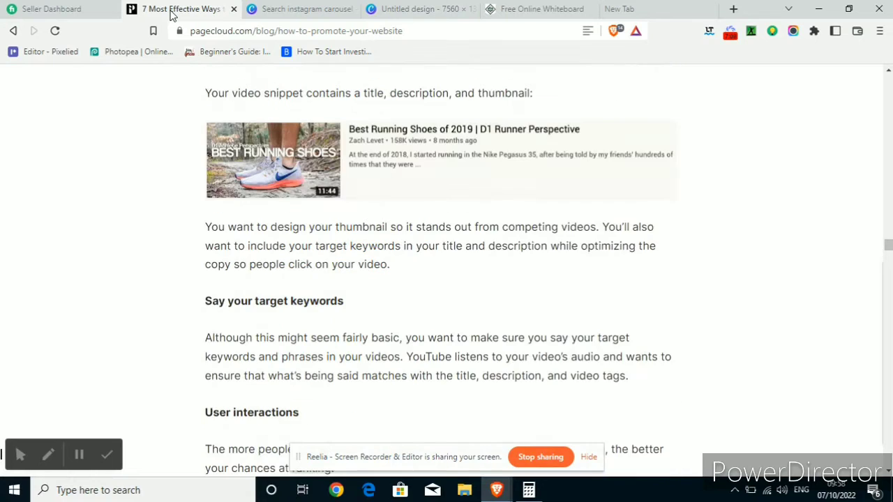
{"action": "key", "text": "Up"}
{"action": "key", "text": "Up"}
{"action": "key", "text": "Up"}
{"action": "key", "text": "Up"}
{"action": "key", "text": "Up"}
{"action": "key", "text": "Up"}
{"action": "key", "text": "Up"}
{"action": "key", "text": "Up"}
{"action": "key", "text": "Up"}
{"action": "key", "text": "Up"}
{"action": "key", "text": "Up"}
{"action": "key", "text": "Up"}
{"action": "key", "text": "Up"}
{"action": "key", "text": "Up"}
{"action": "key", "text": "Up"}
{"action": "key", "text": "Up"}
{"action": "key", "text": "Up"}
{"action": "key", "text": "Up"}
{"action": "key", "text": "Up"}
{"action": "key", "text": "Up"}
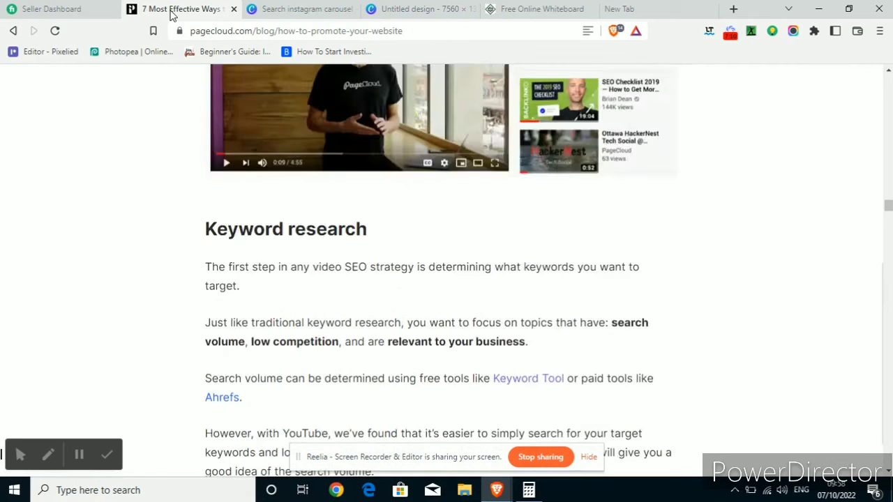
{"action": "key", "text": "Up"}
{"action": "key", "text": "Up"}
{"action": "key", "text": "Up"}
{"action": "key", "text": "Up"}
{"action": "key", "text": "Up"}
{"action": "key", "text": "Up"}
{"action": "key", "text": "Up"}
{"action": "key", "text": "Up"}
{"action": "key", "text": "Up"}
{"action": "key", "text": "Up"}
{"action": "key", "text": "Up"}
{"action": "key", "text": "Up"}
{"action": "key", "text": "Up"}
{"action": "key", "text": "Up"}
{"action": "key", "text": "Up"}
{"action": "key", "text": "Up"}
{"action": "key", "text": "Up"}
{"action": "key", "text": "Up"}
{"action": "key", "text": "Up"}
{"action": "key", "text": "Up"}
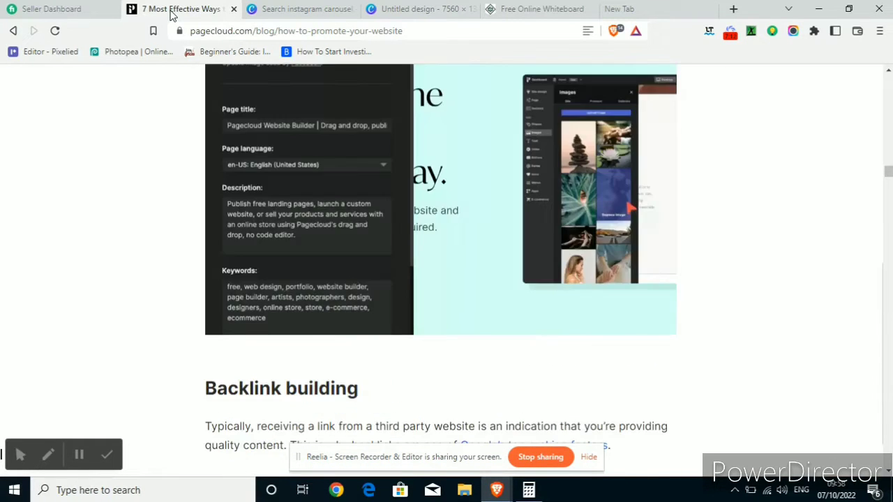
{"action": "key", "text": "Up"}
{"action": "key", "text": "Up"}
{"action": "key", "text": "Up"}
{"action": "key", "text": "Up"}
{"action": "key", "text": "Up"}
{"action": "key", "text": "Up"}
{"action": "key", "text": "Up"}
{"action": "key", "text": "Up"}
{"action": "key", "text": "Up"}
{"action": "key", "text": "Up"}
{"action": "key", "text": "Up"}
{"action": "key", "text": "Up"}
{"action": "key", "text": "Up"}
{"action": "key", "text": "Up"}
{"action": "key", "text": "Up"}
{"action": "key", "text": "Up"}
{"action": "key", "text": "Up"}
{"action": "key", "text": "Up"}
{"action": "key", "text": "Up"}
{"action": "key", "text": "Up"}
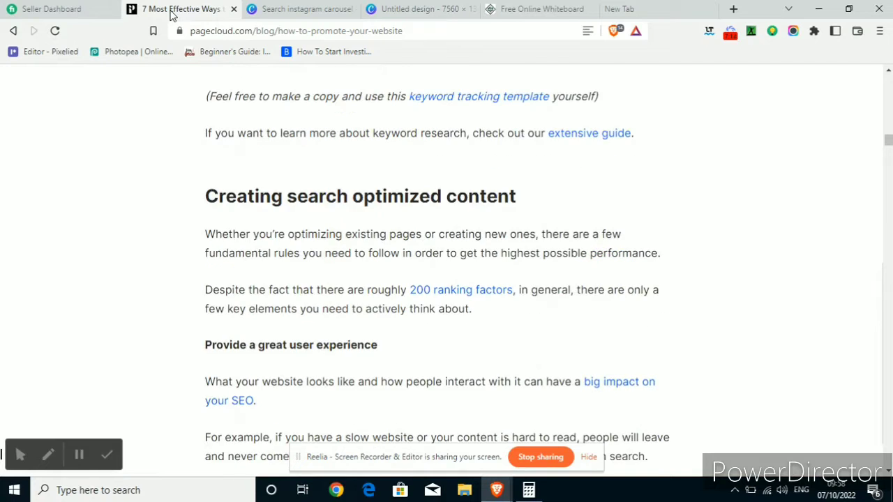
Review the article from its search optimized content section back through the SEO introduction to the opening headline and introduction
{"action": "key", "text": "Up"}
{"action": "key", "text": "Up"}
{"action": "key", "text": "Up"}
{"action": "key", "text": "Up"}
{"action": "key", "text": "Up"}
{"action": "key", "text": "Up"}
{"action": "key", "text": "Up"}
{"action": "key", "text": "Up"}
{"action": "key", "text": "Up"}
{"action": "key", "text": "Up"}
{"action": "key", "text": "Up"}
{"action": "key", "text": "Up"}
{"action": "key", "text": "Up"}
{"action": "key", "text": "Up"}
{"action": "key", "text": "Up"}
{"action": "key", "text": "Up"}
{"action": "key", "text": "Up"}
{"action": "key", "text": "Up"}
{"action": "key", "text": "Up"}
{"action": "key", "text": "Up"}
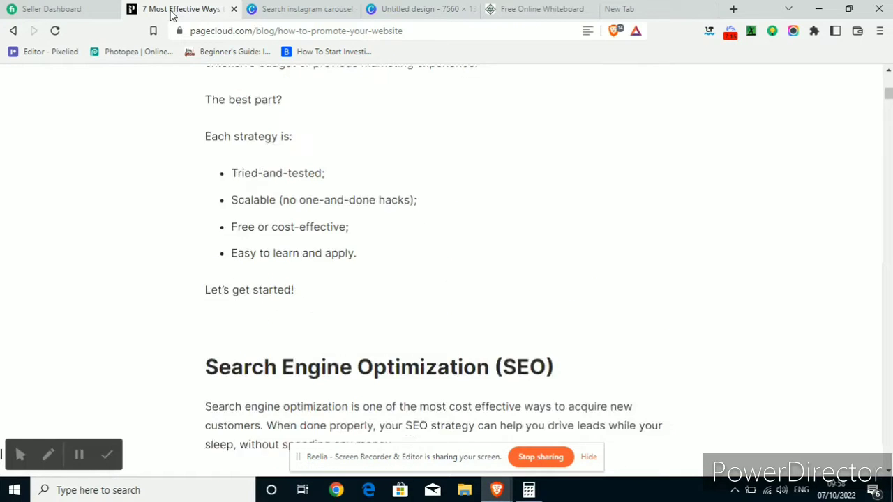
{"action": "key", "text": "Up"}
{"action": "key", "text": "Up"}
{"action": "key", "text": "Up"}
{"action": "key", "text": "Up"}
{"action": "key", "text": "Up"}
{"action": "key", "text": "Up"}
{"action": "key", "text": "Up"}
{"action": "key", "text": "Up"}
{"action": "key", "text": "Up"}
{"action": "key", "text": "Up"}
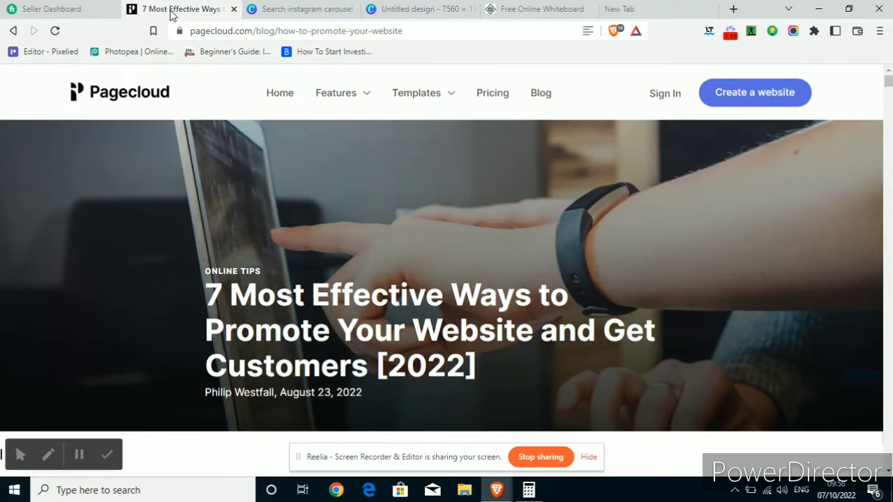
{"action": "key", "text": "Down"}
{"action": "key", "text": "Down"}
{"action": "key", "text": "Down"}
{"action": "key", "text": "Down"}
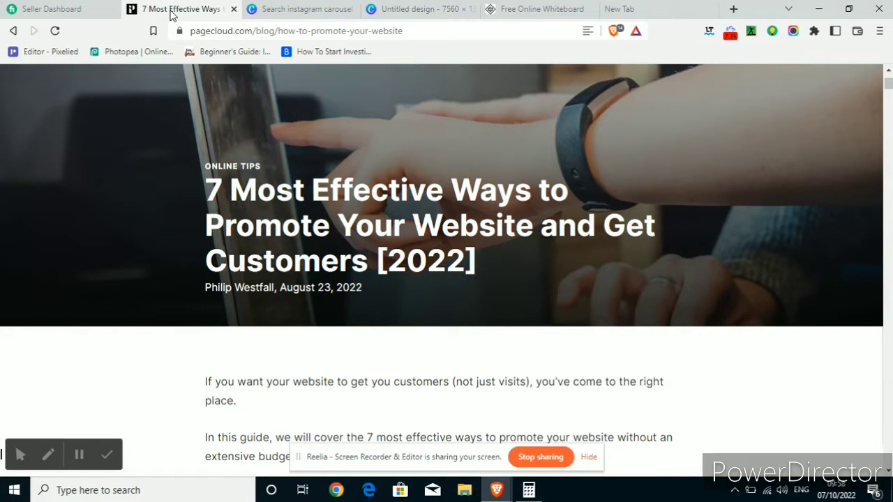
Open the new-design size options in Canva, then switch to Calculator, clear it and multiply 1080 by 7
{"action": "left_click", "coordinate": [313, 9]}
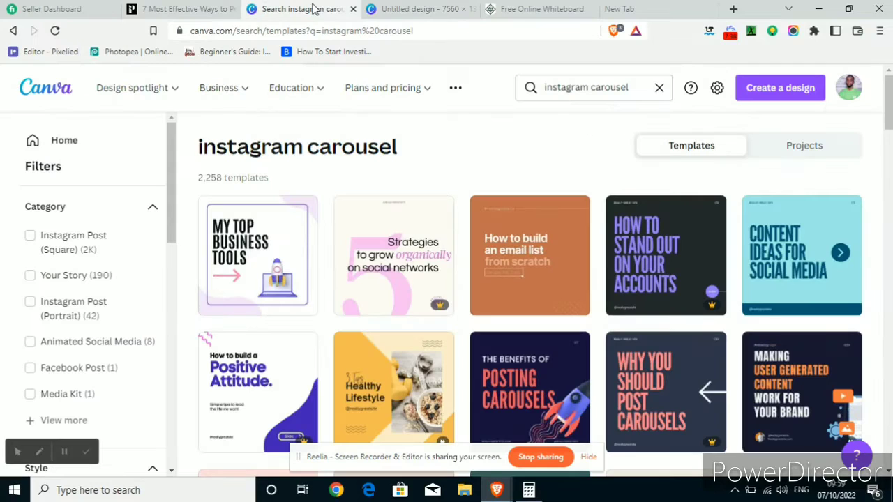
{"action": "left_click", "coordinate": [789, 92]}
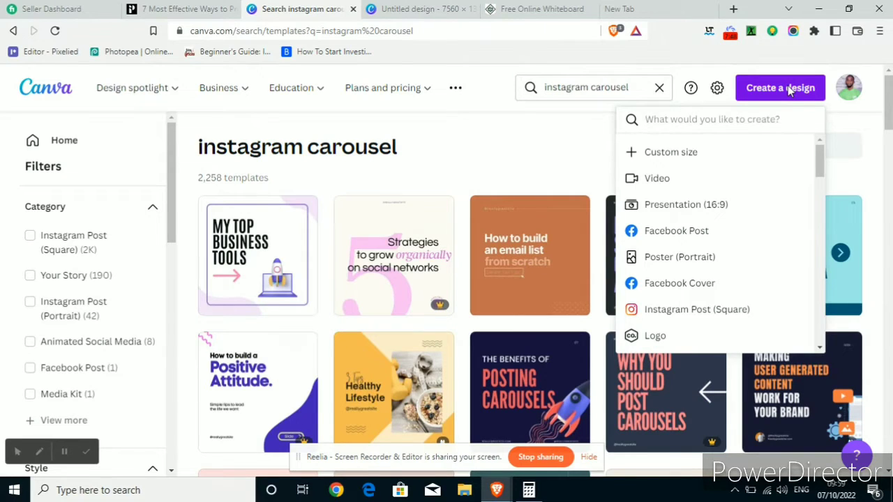
{"action": "left_click", "coordinate": [528, 490]}
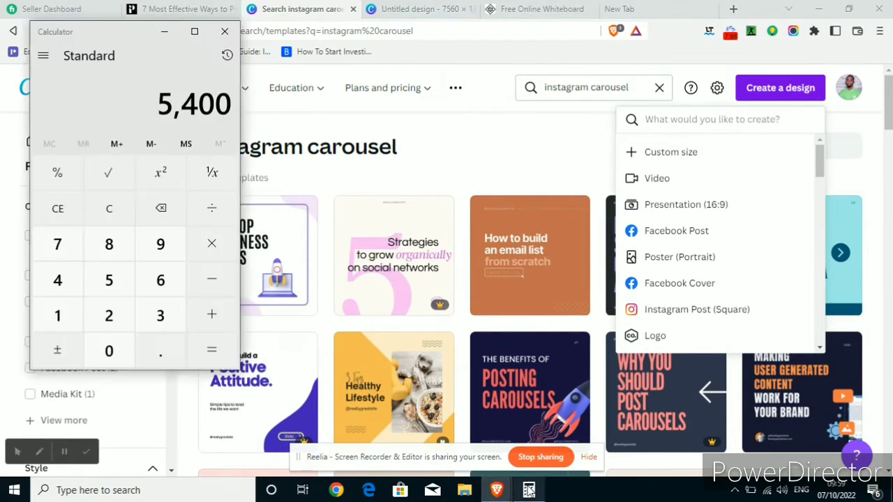
{"action": "key", "text": "plus"}
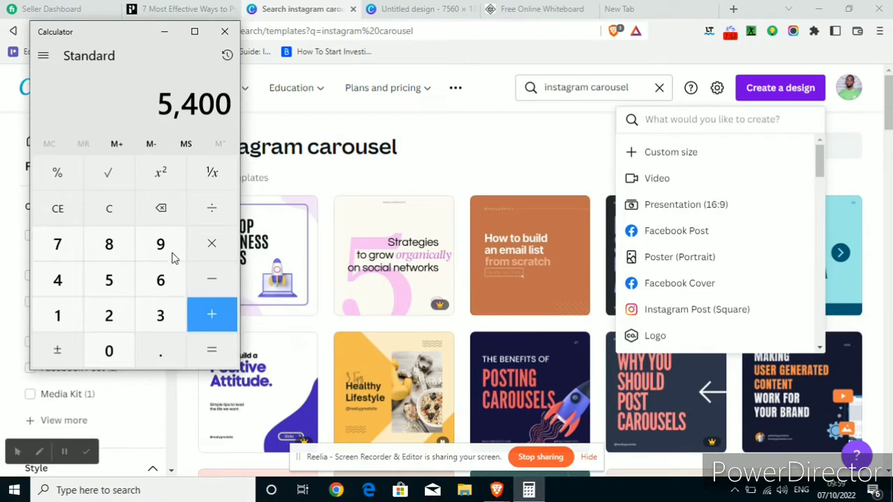
{"action": "left_click", "coordinate": [111, 217]}
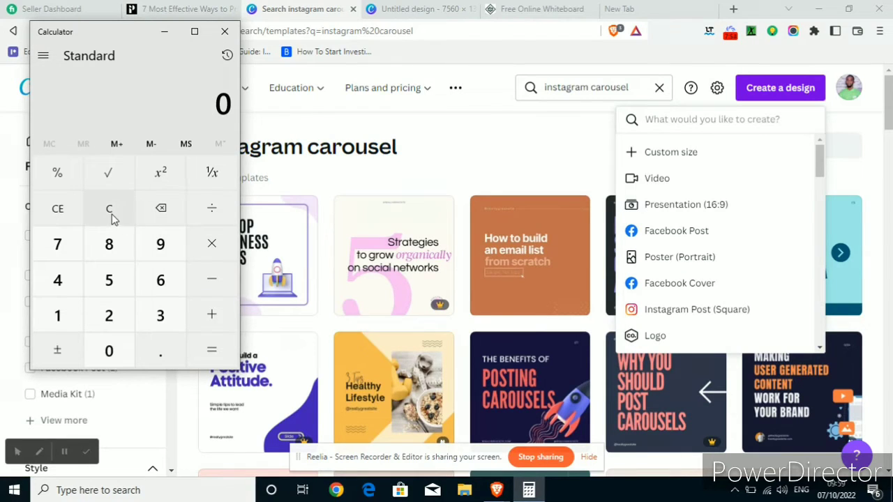
{"action": "left_click", "coordinate": [64, 320]}
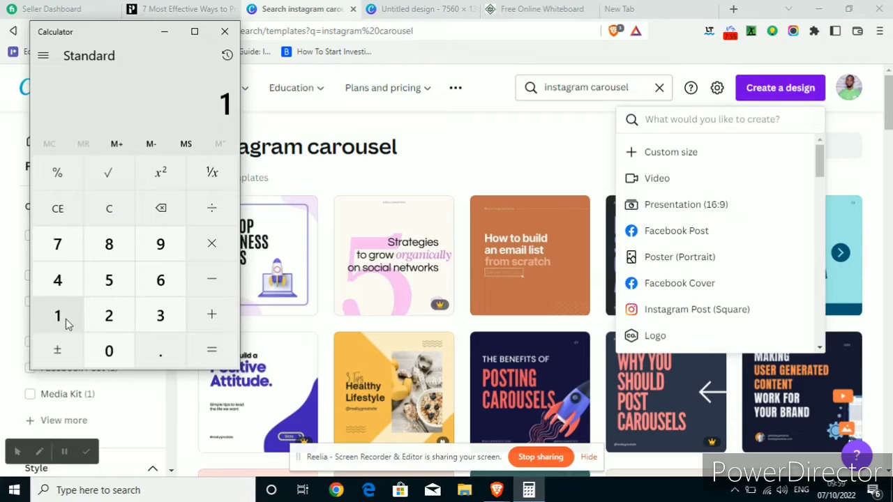
{"action": "left_click", "coordinate": [105, 353]}
{"action": "left_click", "coordinate": [109, 244]}
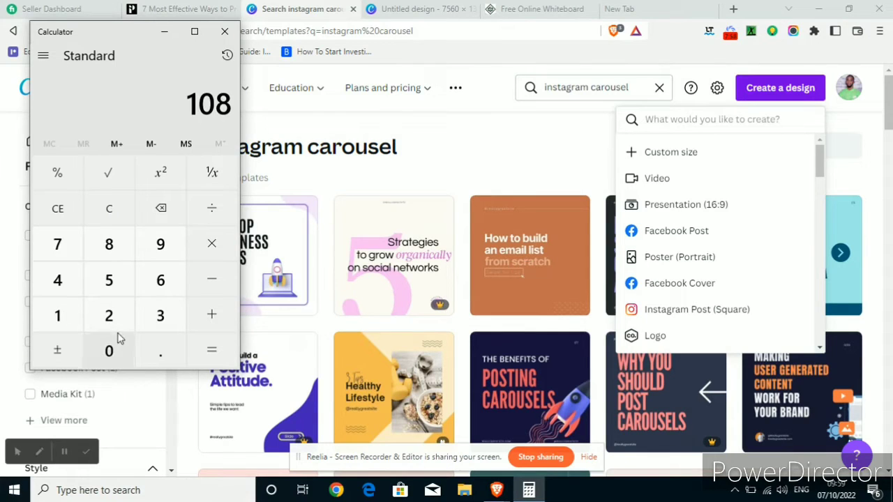
{"action": "left_click", "coordinate": [110, 356]}
{"action": "left_click", "coordinate": [206, 255]}
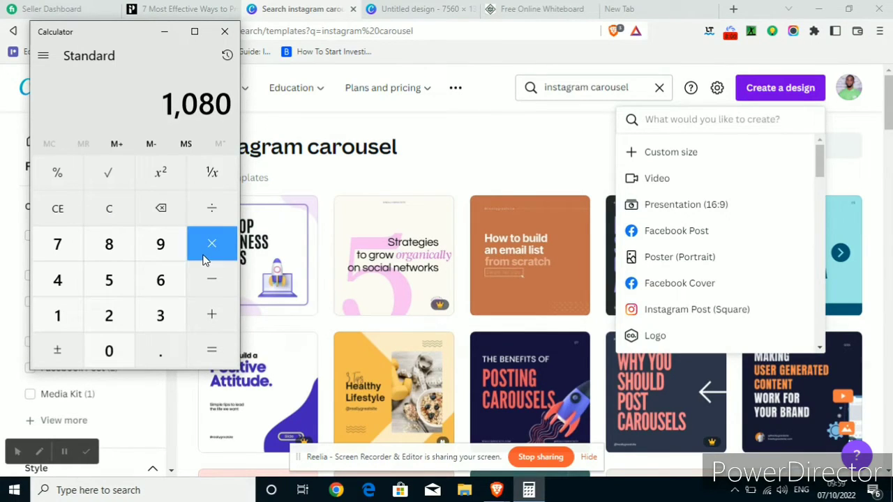
{"action": "left_click", "coordinate": [60, 245]}
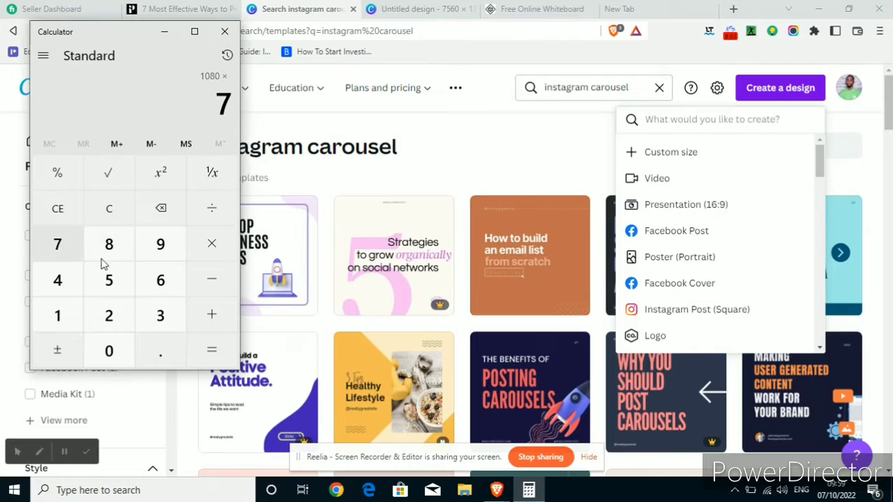
{"action": "left_click", "coordinate": [219, 347]}
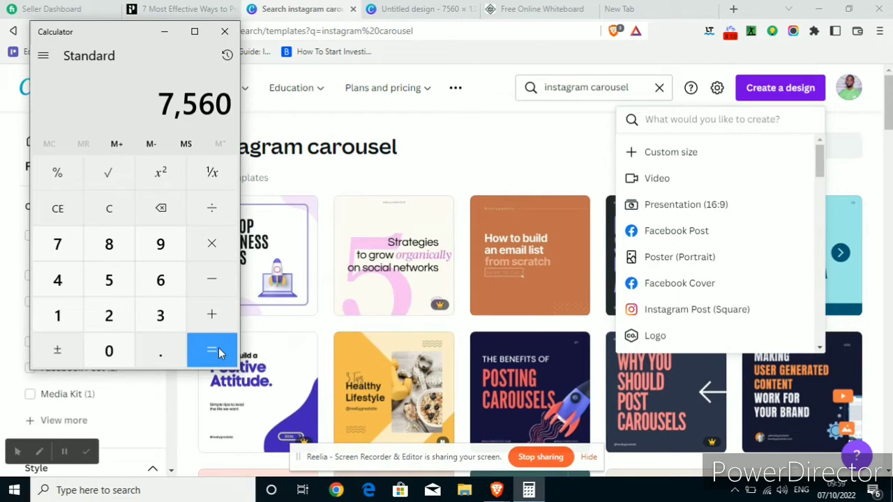
{"action": "left_click", "coordinate": [660, 253]}
{"action": "left_click", "coordinate": [660, 257]}
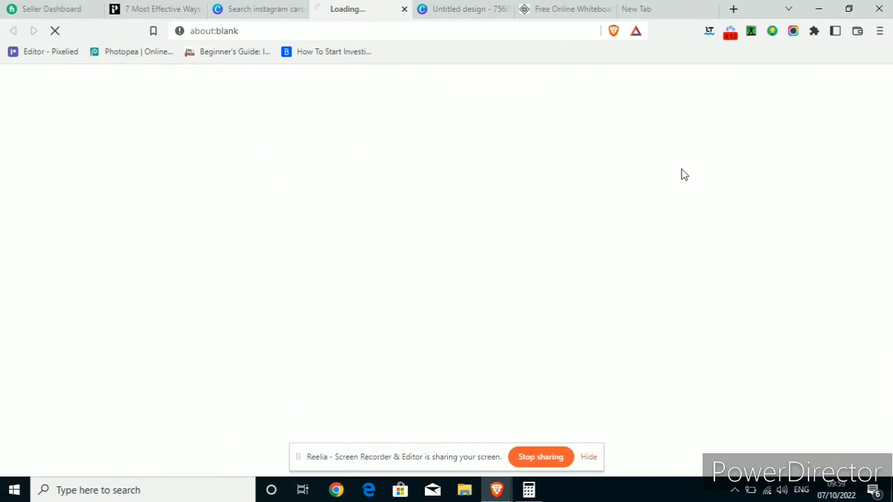
{"action": "key", "text": "ctrl+w"}
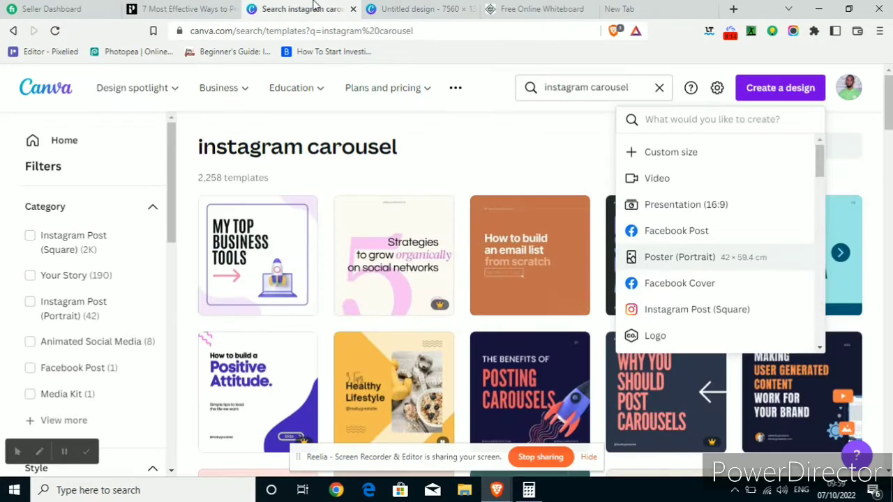
Choose a custom size for the new design and enter 7600 px wide by 1350 px high
{"action": "left_click", "coordinate": [625, 149]}
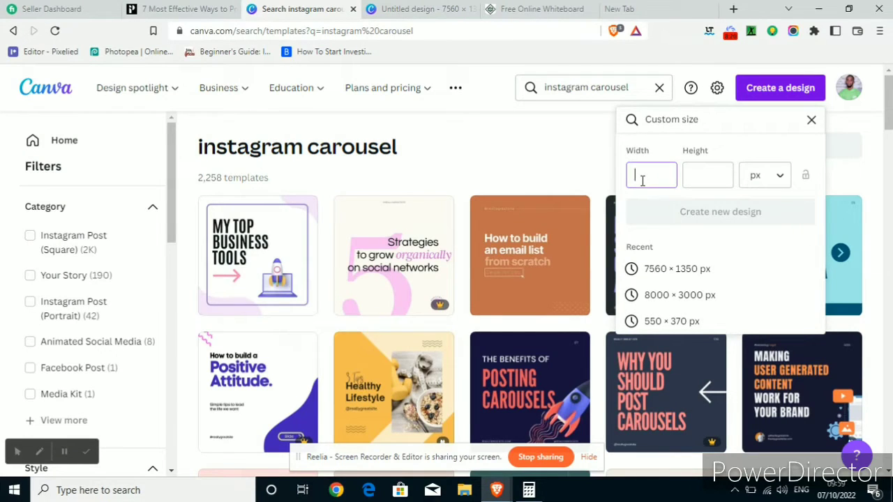
{"action": "type", "text": "7600"}
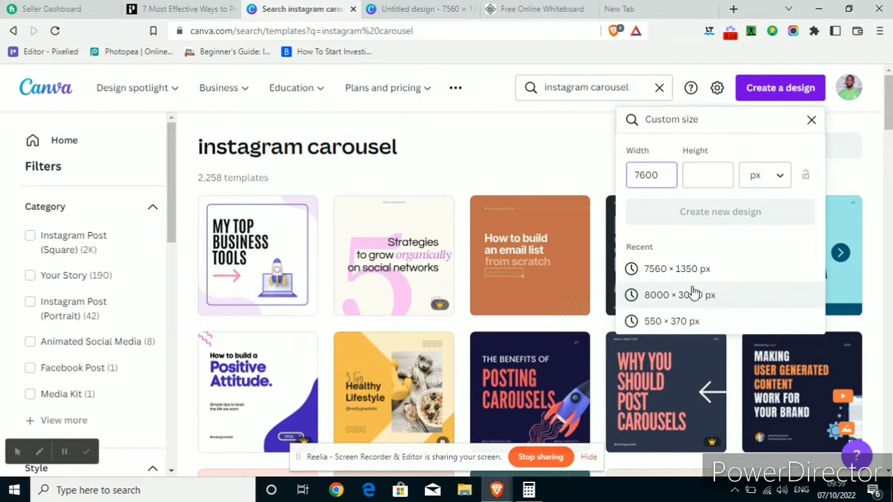
{"action": "left_click", "coordinate": [705, 180]}
{"action": "type", "text": "1350"}
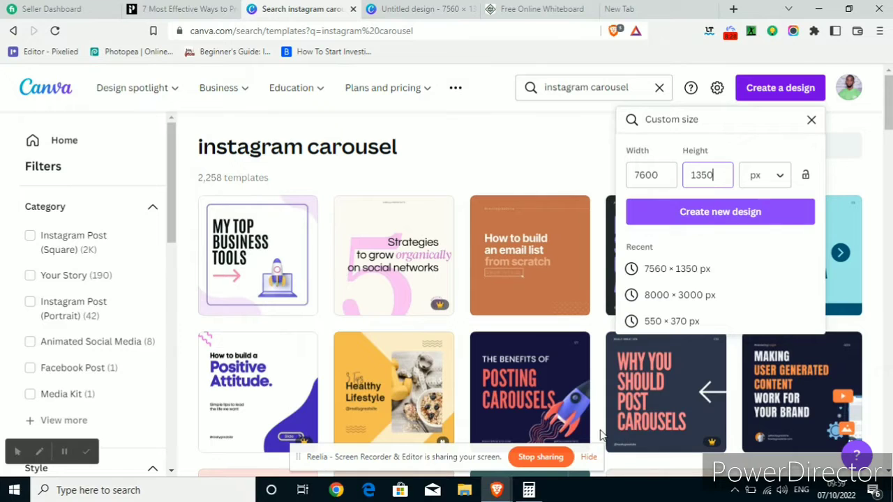
Check the calculated width in Calculator, correct the custom width to 7560 px and create the new design
{"action": "left_click", "coordinate": [529, 490]}
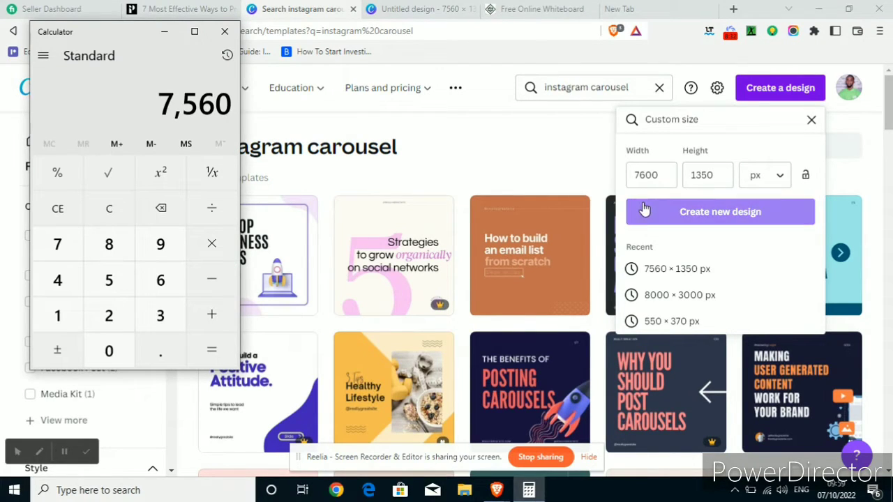
{"action": "left_click", "coordinate": [645, 175]}
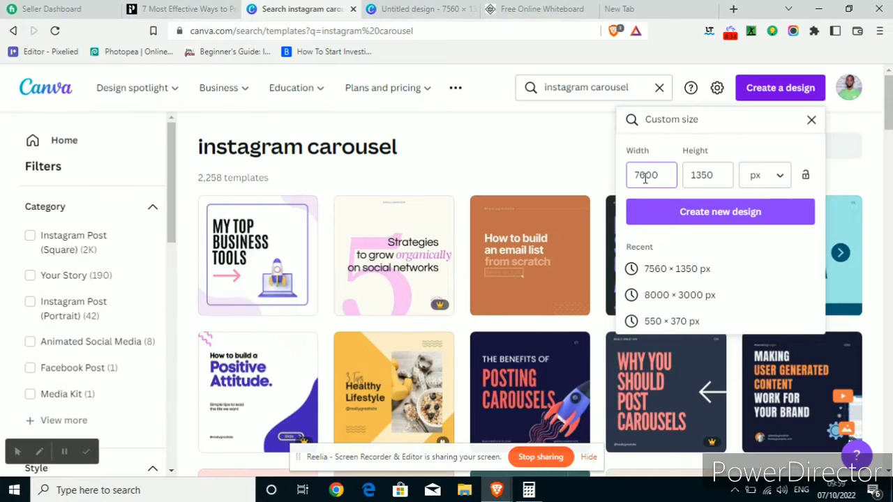
{"action": "key", "text": "BackSpace"}
{"action": "key", "text": "BackSpace"}
{"action": "key", "text": "BackSpace"}
{"action": "key", "text": "BackSpace"}
{"action": "type", "text": "7560"}
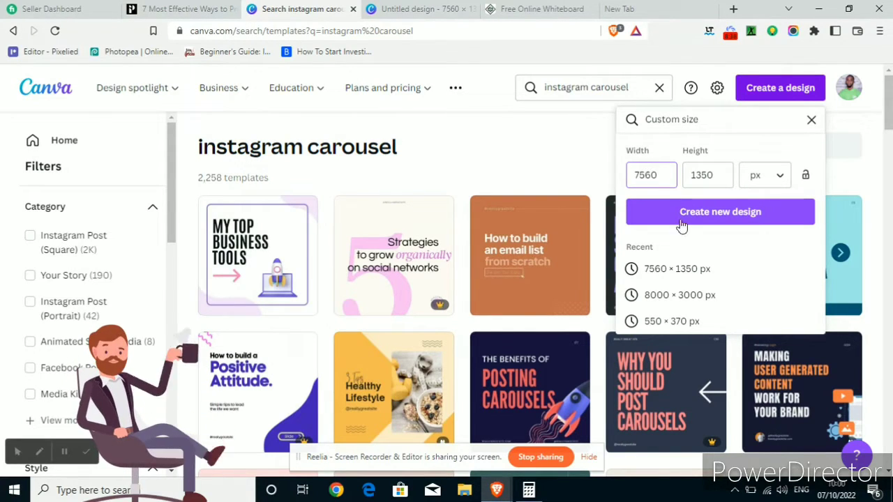
{"action": "left_click", "coordinate": [728, 219]}
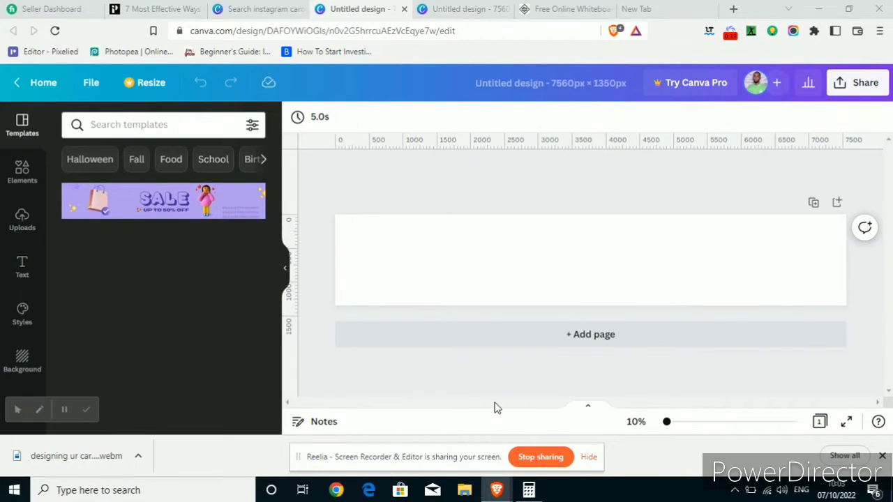
Check that rulers and guides are enabled and place a vertical guide at about 1080 px on the canvas
{"action": "left_click", "coordinate": [93, 85]}
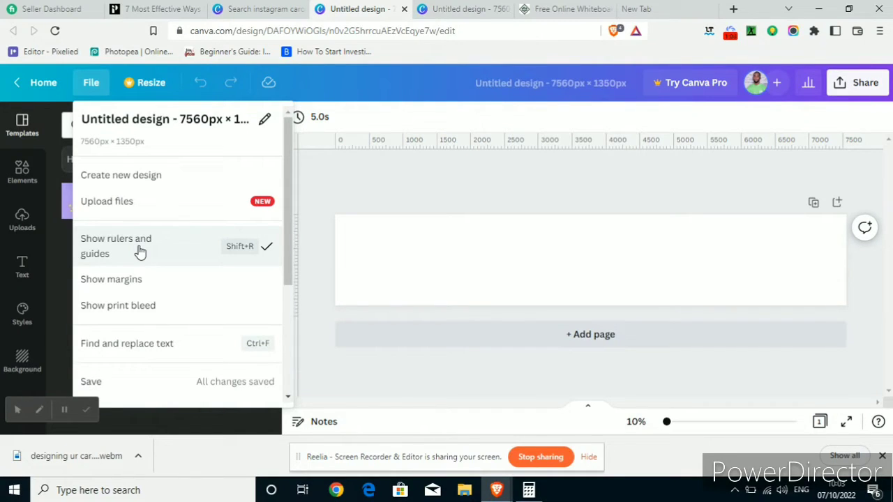
{"action": "left_click", "coordinate": [352, 188]}
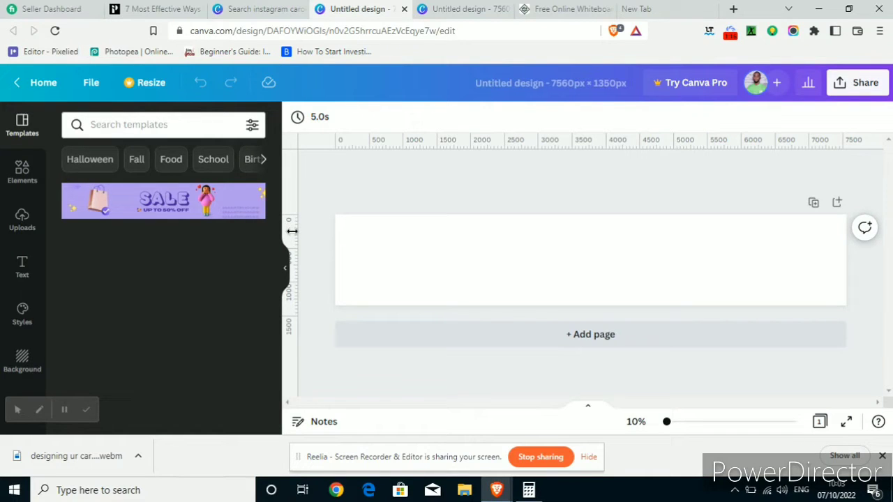
{"action": "left_click_drag", "start_coordinate": [292, 231], "coordinate": [408, 228]}
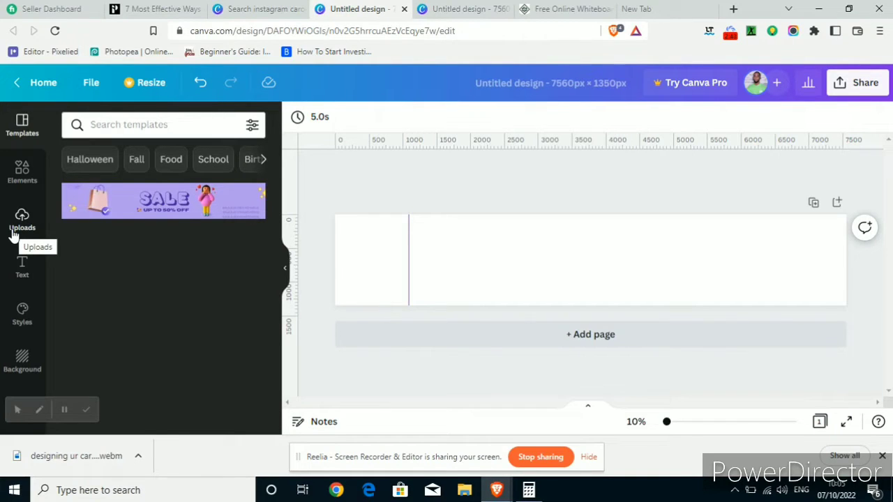
Add a square shape and stretch it to fill the first slide, from the canvas's left edge to the guide
{"action": "left_click", "coordinate": [23, 174]}
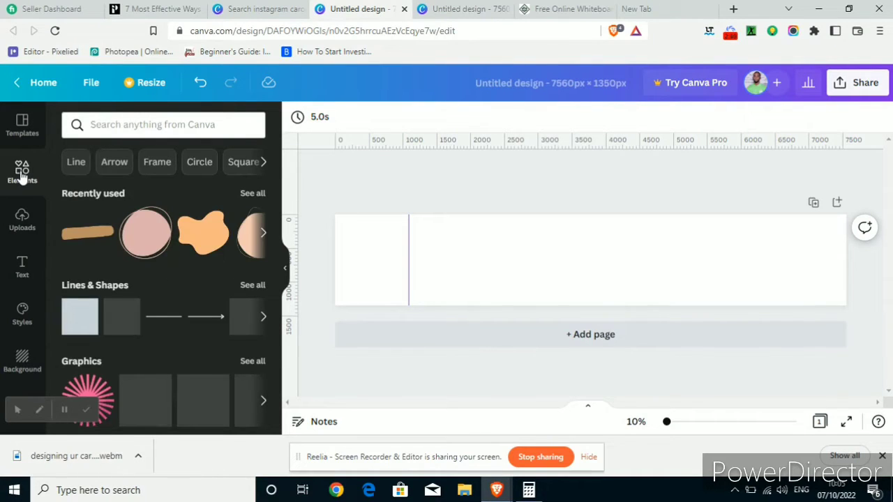
{"action": "left_click", "coordinate": [75, 315]}
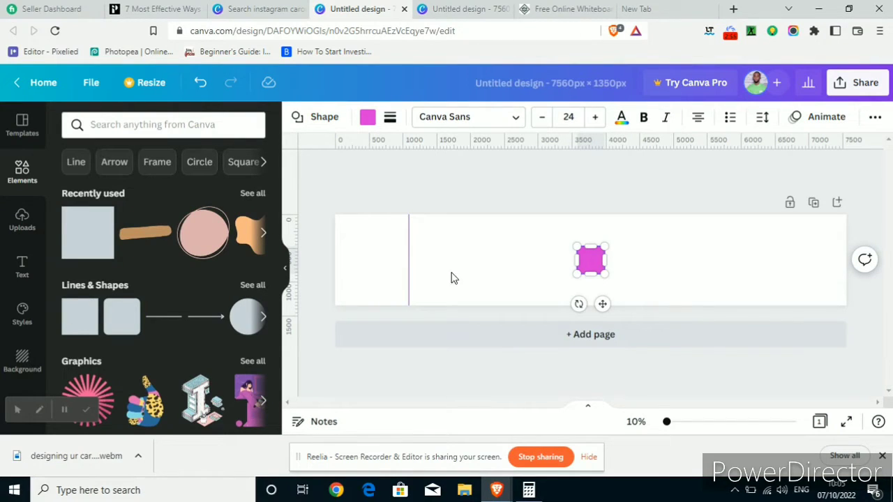
{"action": "left_click_drag", "start_coordinate": [595, 267], "coordinate": [369, 304]}
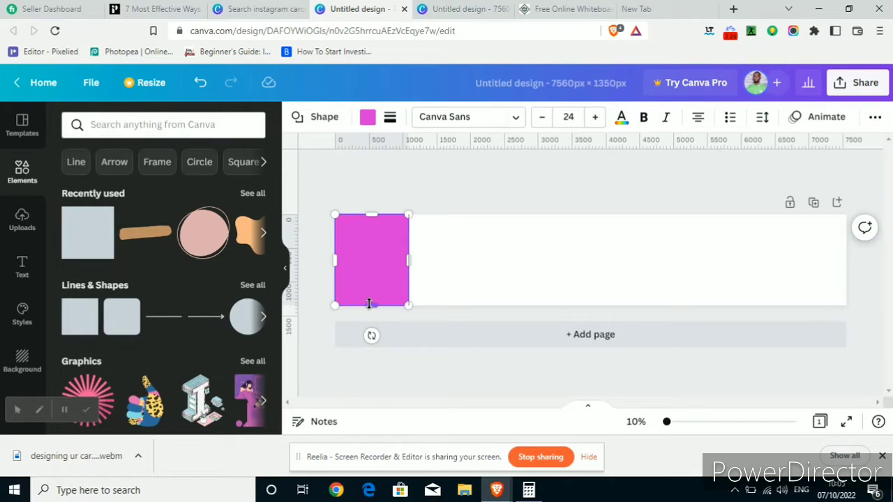
{"action": "left_click", "coordinate": [318, 346]}
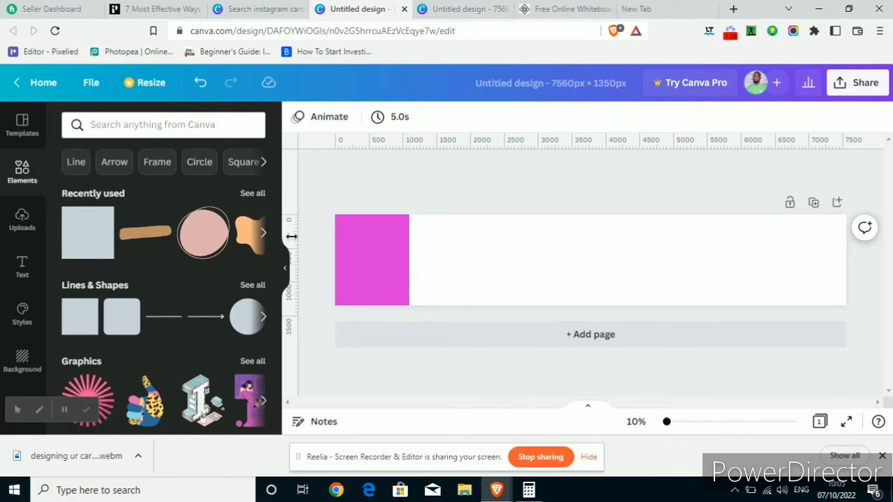
Copy the slide-sized shape side by side across the canvas, adding a guide at each edge, until seven slides fill it
{"action": "left_click", "coordinate": [379, 270]}
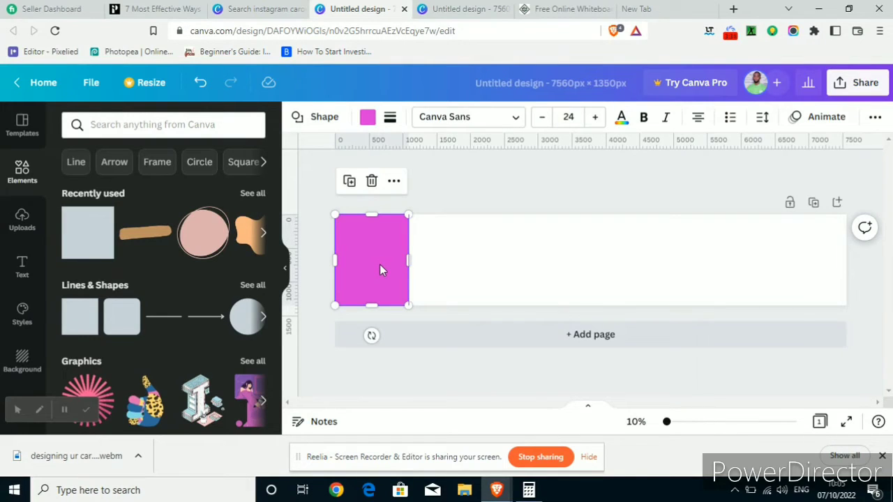
{"action": "left_click_drag", "start_coordinate": [380, 265], "coordinate": [454, 263]}
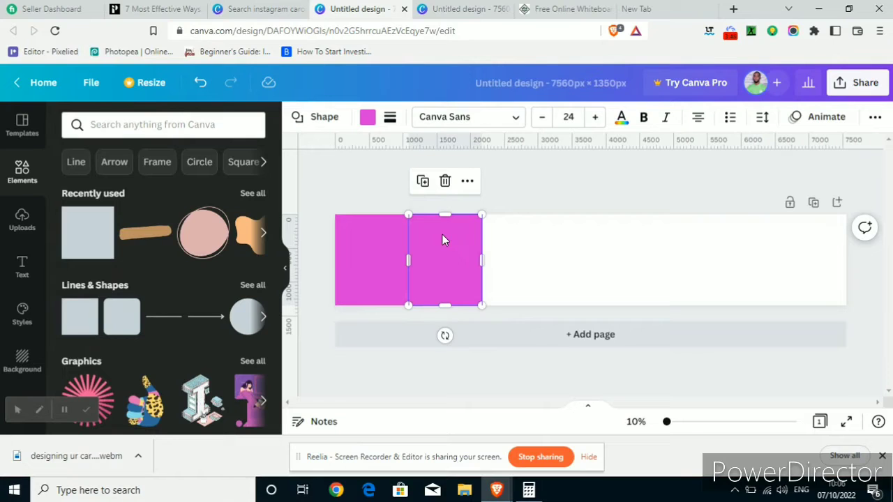
{"action": "left_click_drag", "start_coordinate": [443, 240], "coordinate": [516, 236]}
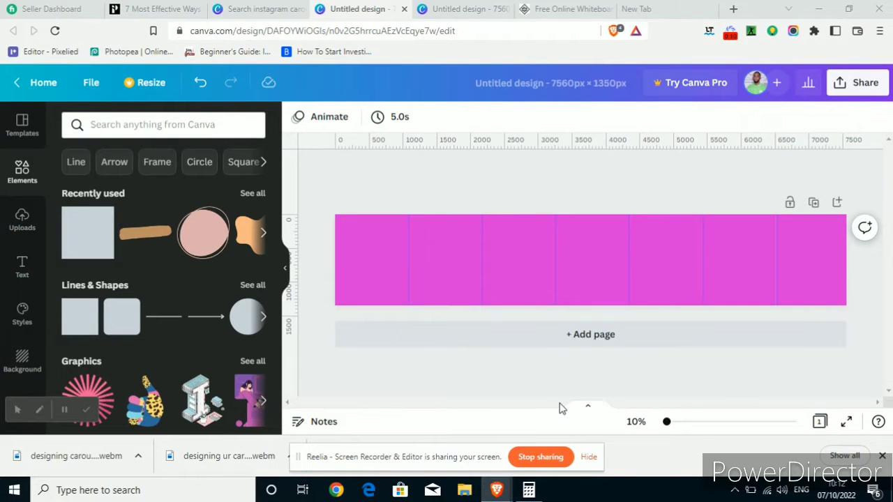
Select the first four slide shapes in turn to check the division of the canvas
{"action": "left_click", "coordinate": [367, 270]}
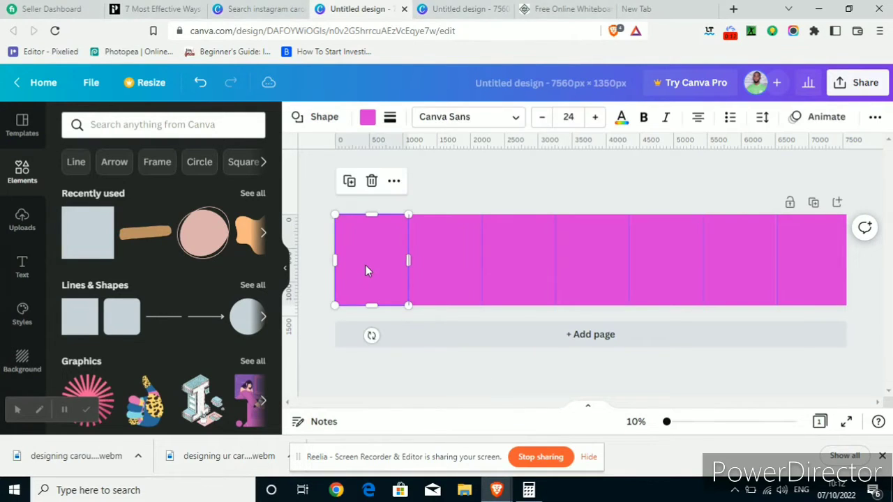
{"action": "left_click", "coordinate": [421, 284]}
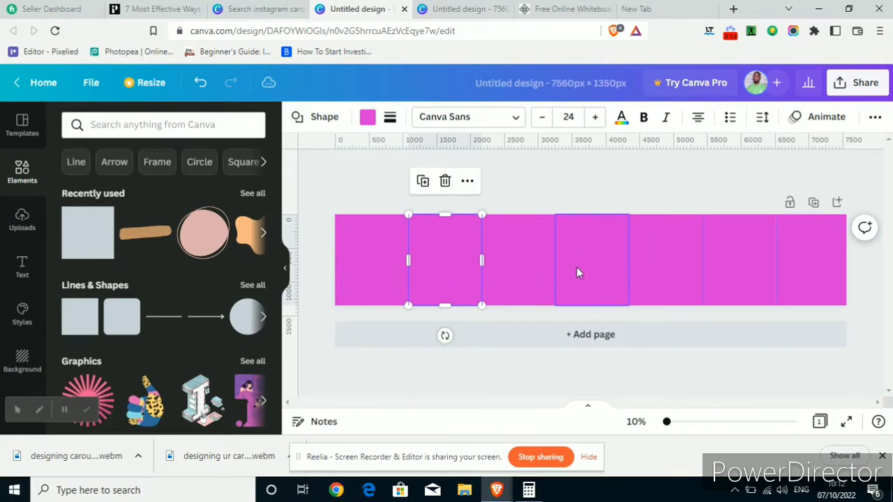
{"action": "left_click", "coordinate": [543, 271]}
{"action": "left_click", "coordinate": [590, 257]}
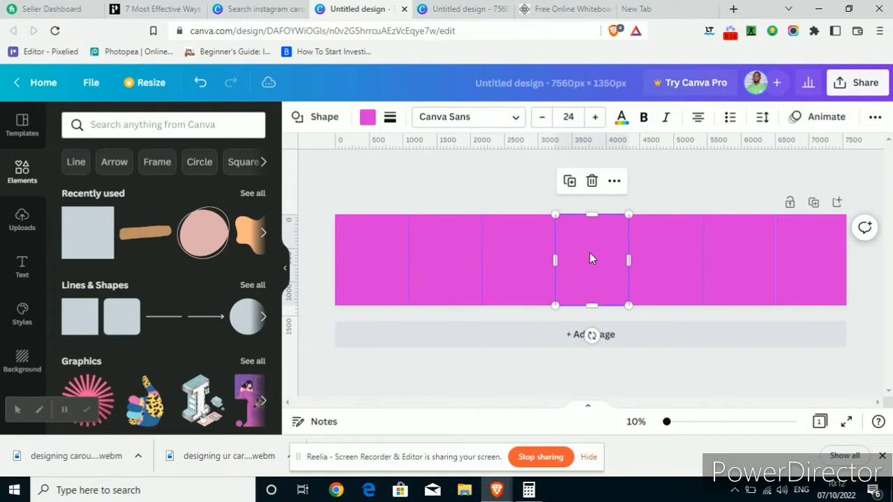
Select the fifth, sixth and seventh slide shapes in turn to check the remaining canvas divisions
{"action": "left_click", "coordinate": [655, 263]}
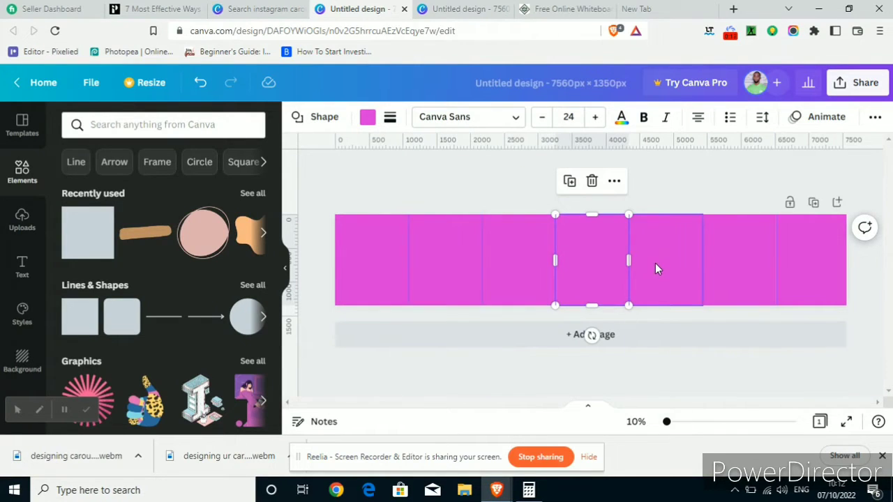
{"action": "left_click", "coordinate": [725, 262]}
{"action": "left_click", "coordinate": [790, 260]}
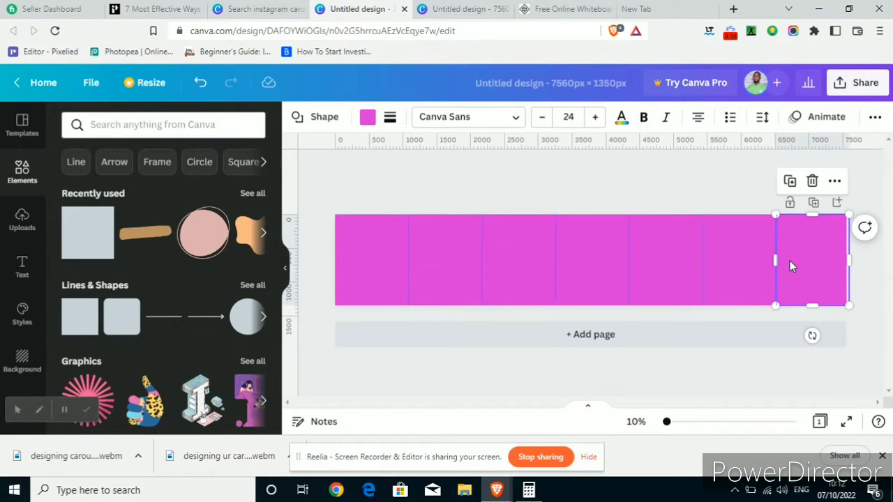
Delete all seven slide shapes one by one, from the seventh back to the first, leaving only the guides
{"action": "left_click", "coordinate": [790, 261]}
{"action": "left_click", "coordinate": [822, 259]}
{"action": "left_click", "coordinate": [816, 261]}
{"action": "left_click", "coordinate": [812, 181]}
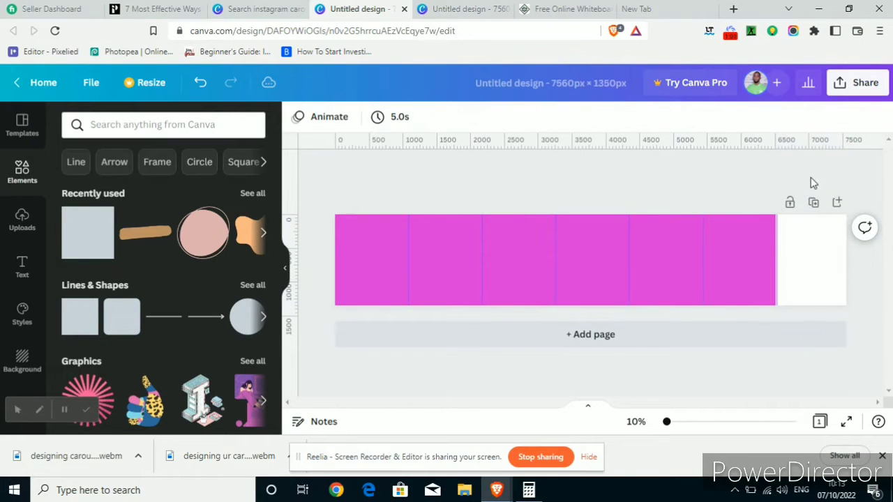
{"action": "left_click", "coordinate": [750, 248]}
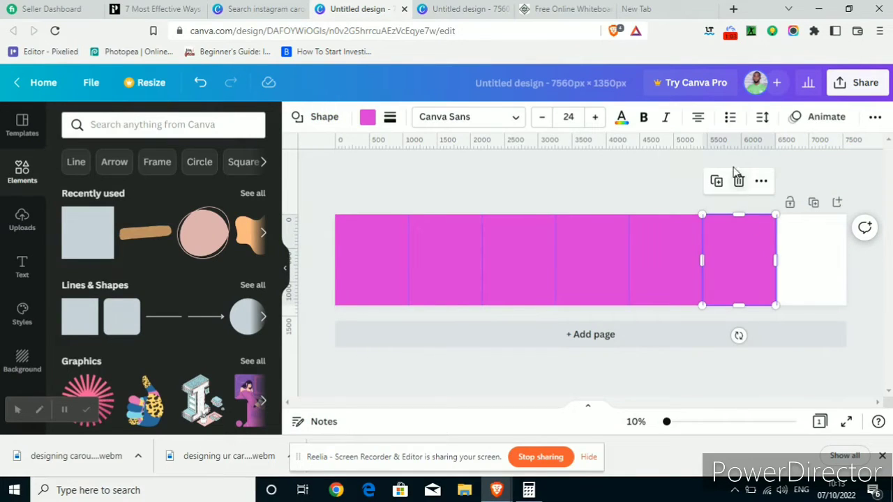
{"action": "left_click", "coordinate": [739, 181]}
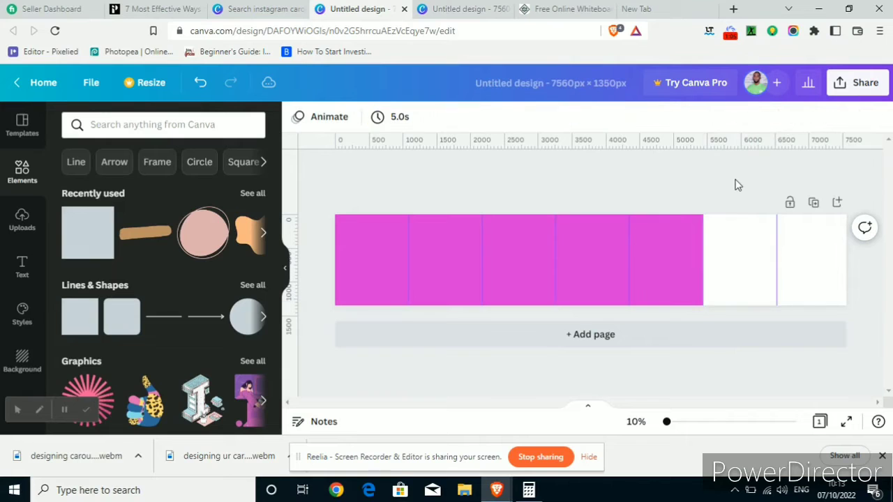
{"action": "left_click", "coordinate": [678, 235]}
{"action": "key", "text": "Delete"}
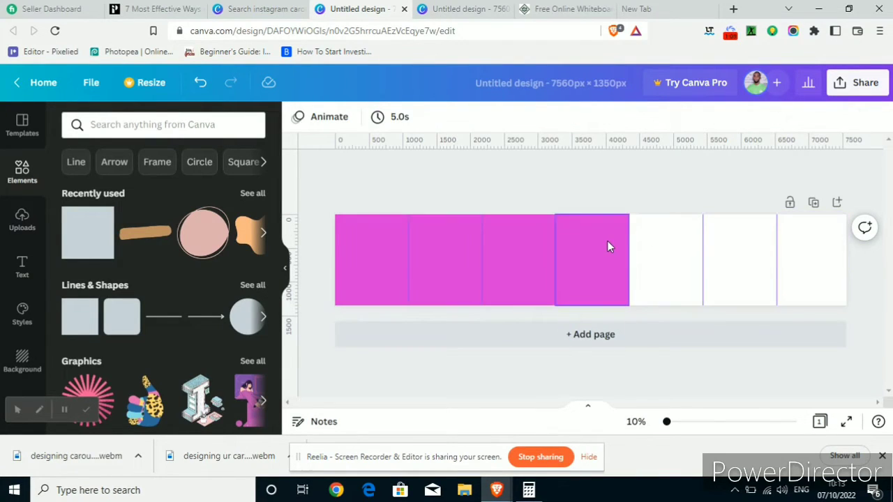
{"action": "left_click", "coordinate": [606, 245]}
{"action": "key", "text": "Delete"}
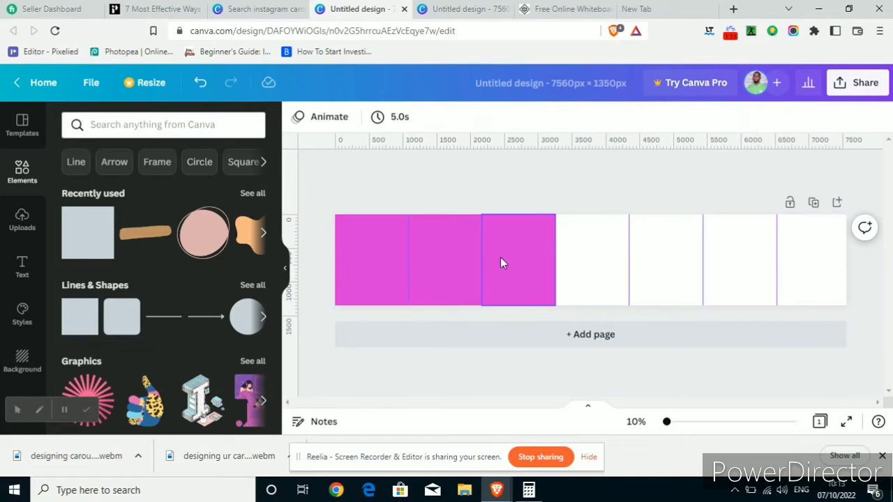
{"action": "left_click", "coordinate": [505, 260]}
{"action": "key", "text": "Delete"}
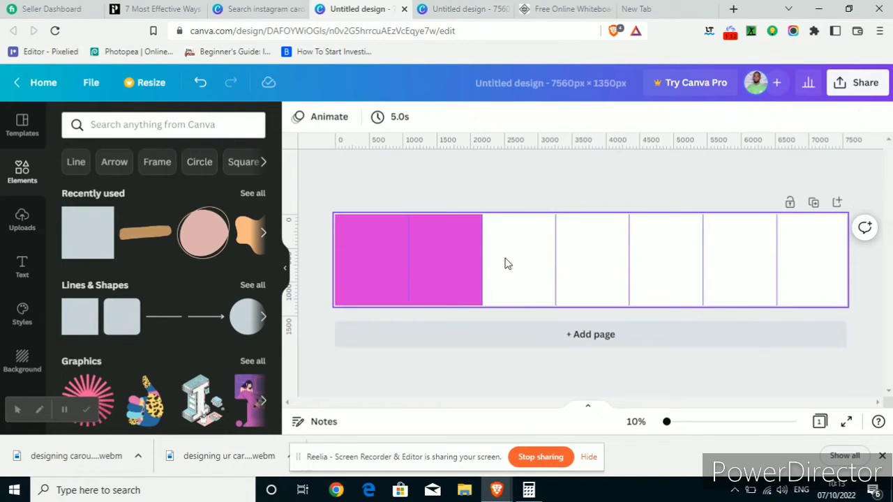
{"action": "left_click", "coordinate": [436, 251]}
{"action": "key", "text": "Delete"}
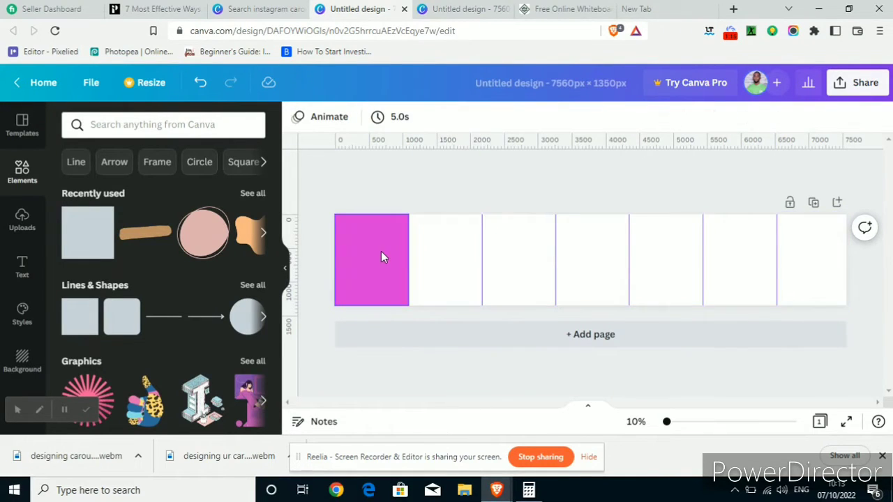
{"action": "left_click", "coordinate": [382, 255]}
{"action": "key", "text": "Delete"}
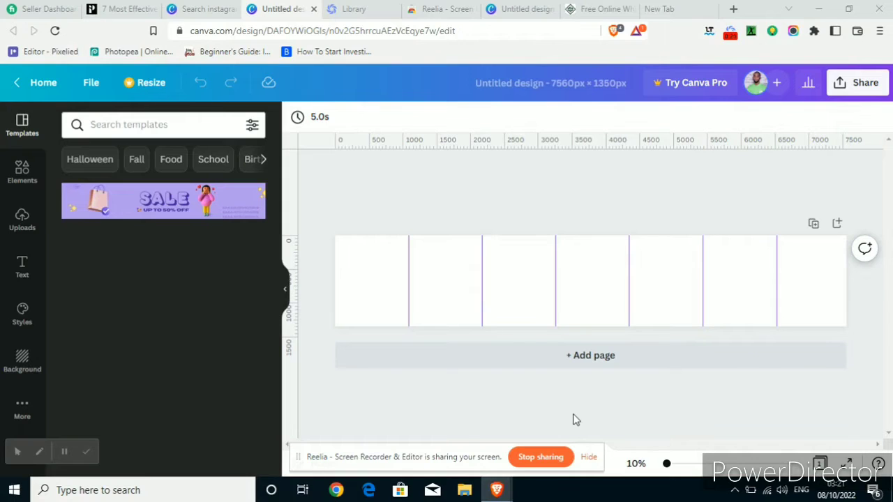
Select the blank canvas, look at the online whiteboard page and return to the design
{"action": "left_click", "coordinate": [368, 319]}
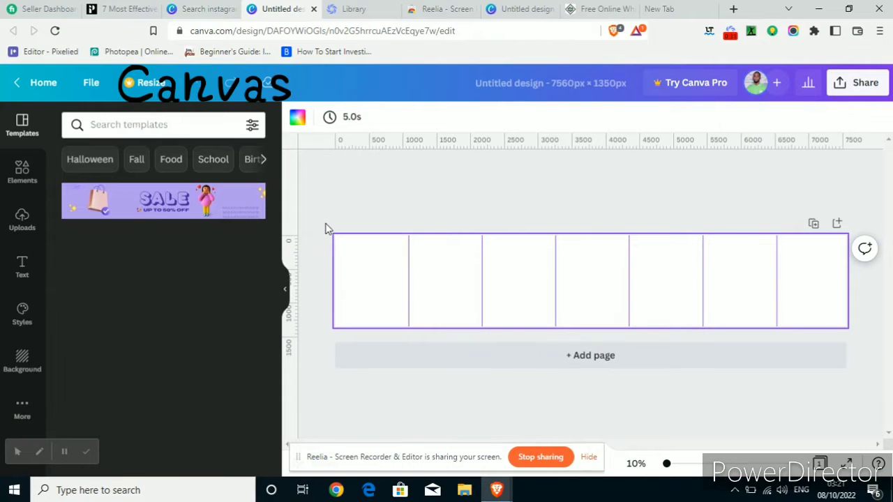
{"action": "left_click", "coordinate": [572, 10]}
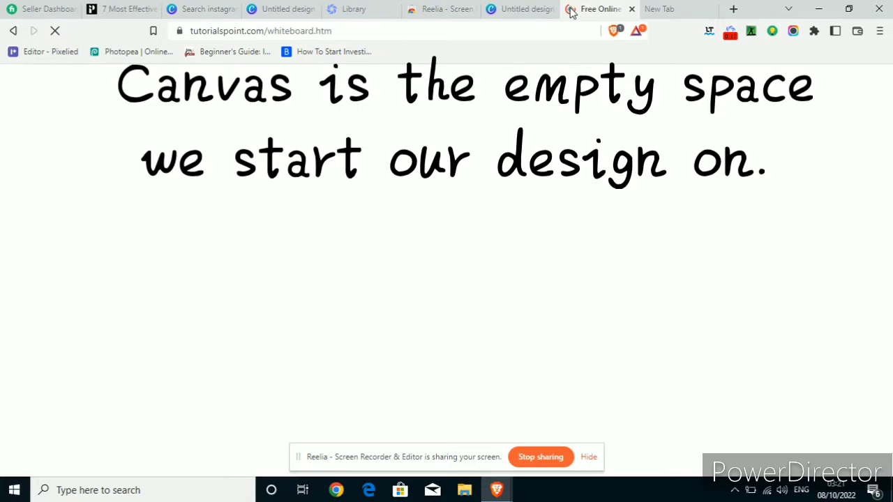
{"action": "left_click", "coordinate": [288, 20]}
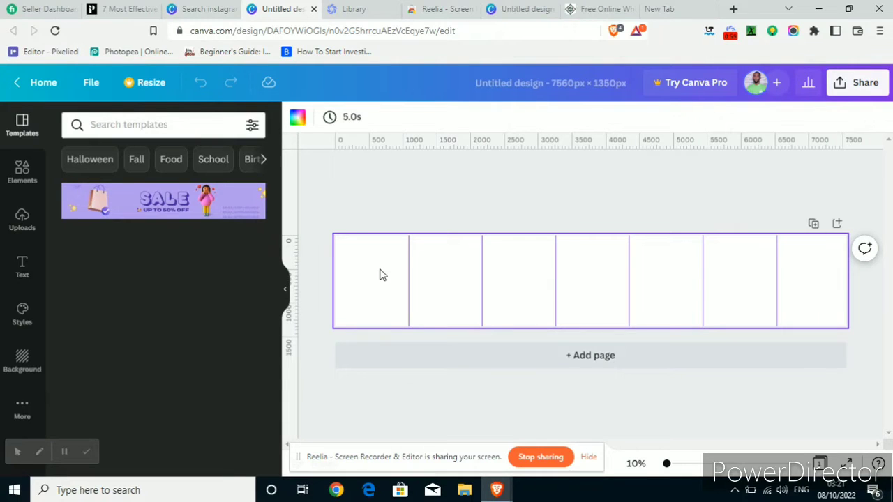
Fill the canvas background with the light turquoise default color
{"action": "left_click", "coordinate": [296, 120]}
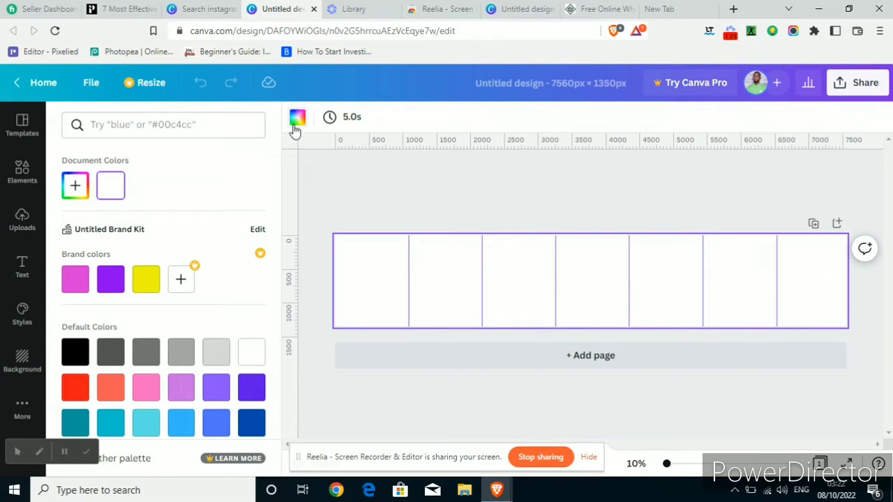
{"action": "left_click", "coordinate": [295, 125]}
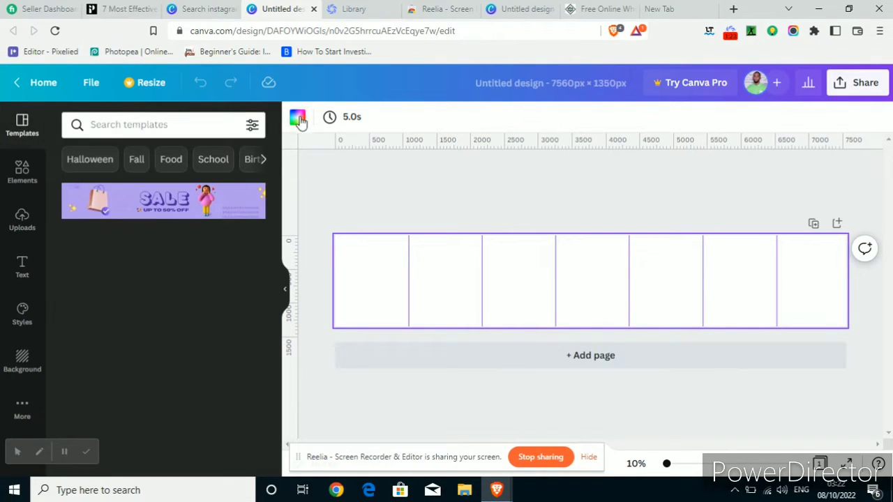
{"action": "left_click", "coordinate": [299, 120]}
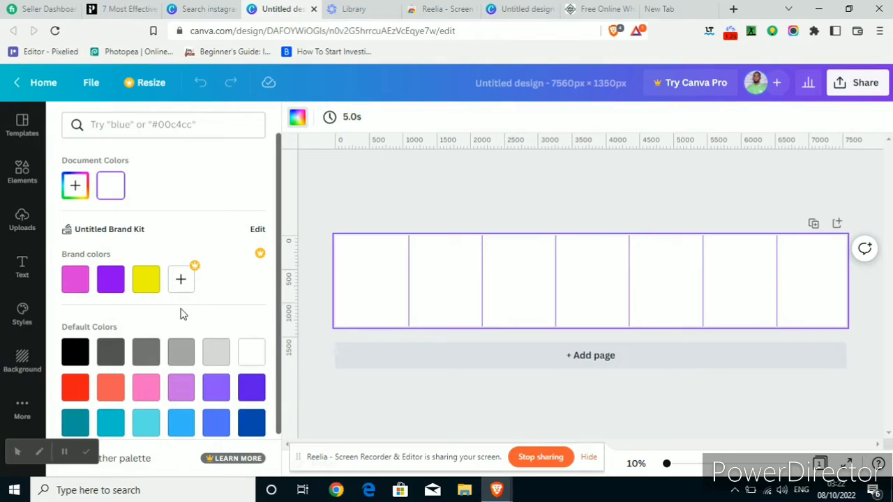
{"action": "left_click", "coordinate": [148, 428]}
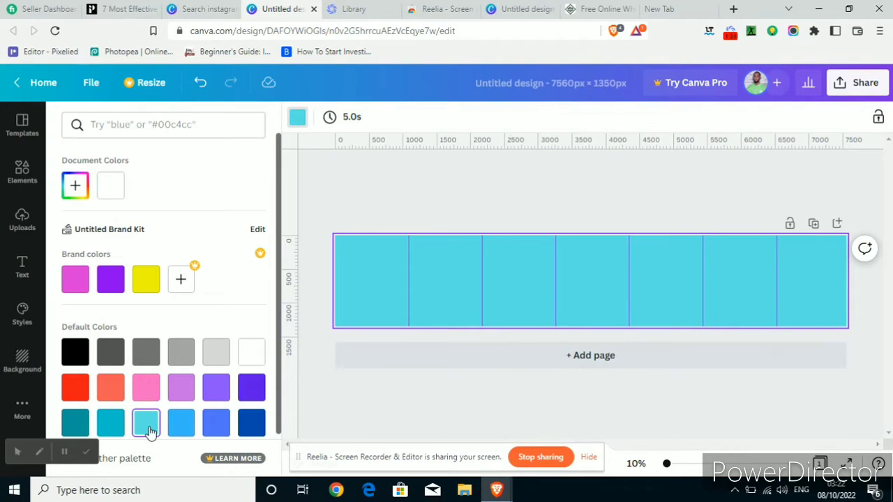
Shift the hue of the canvas background to a custom yellow, #E3E65C
{"action": "left_click", "coordinate": [76, 186]}
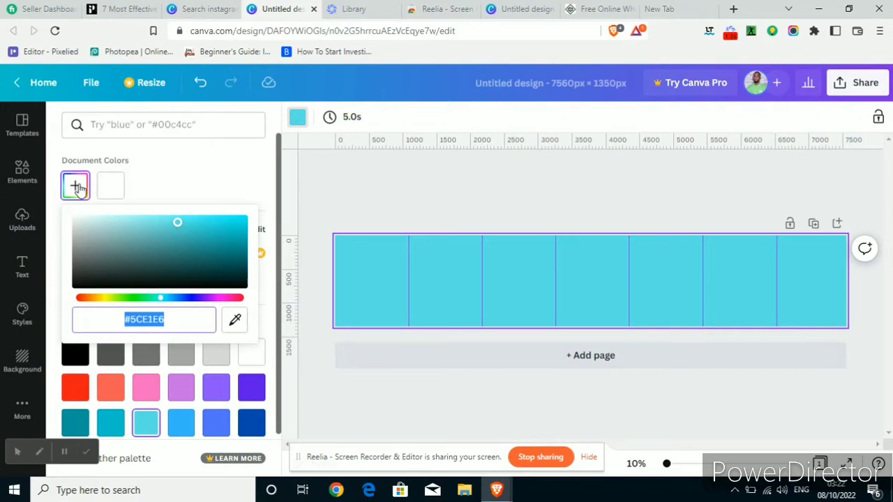
{"action": "left_click_drag", "start_coordinate": [125, 300], "coordinate": [108, 307]}
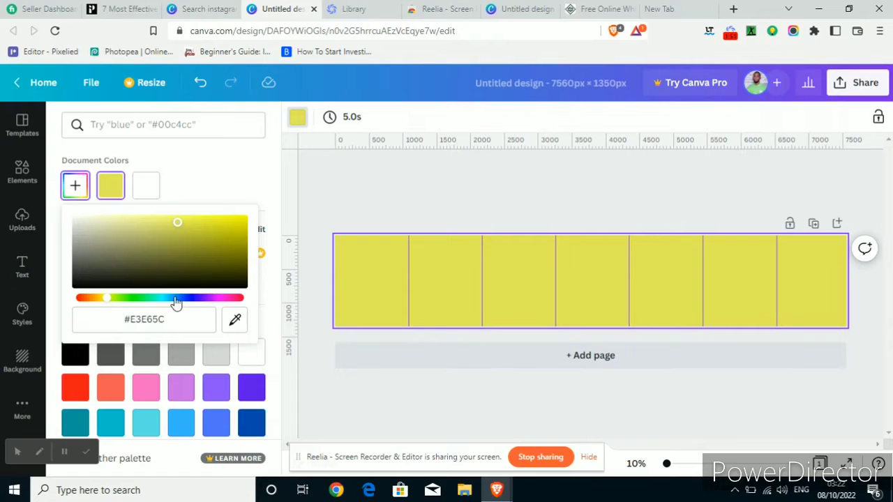
{"action": "key", "text": "Escape"}
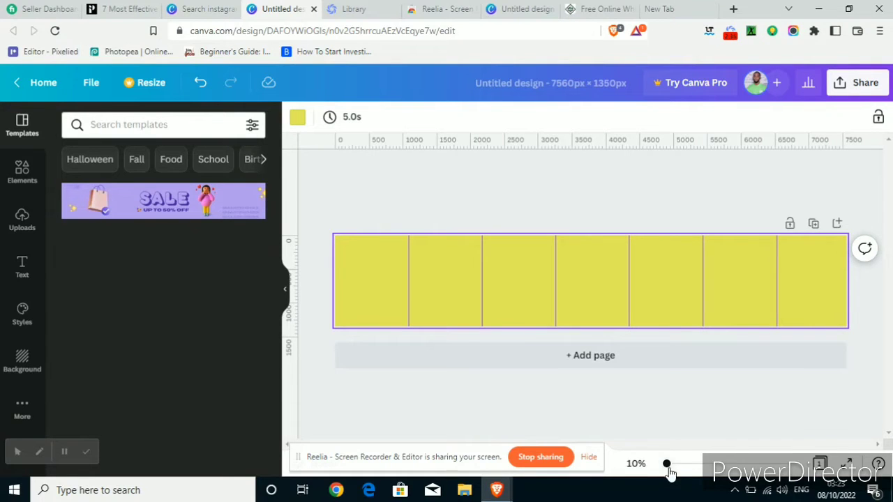
With the first slides enlarged to 29%, search the elements for "website" and browse the results for a suitable graphic
{"action": "left_click_drag", "start_coordinate": [668, 464], "coordinate": [474, 431]}
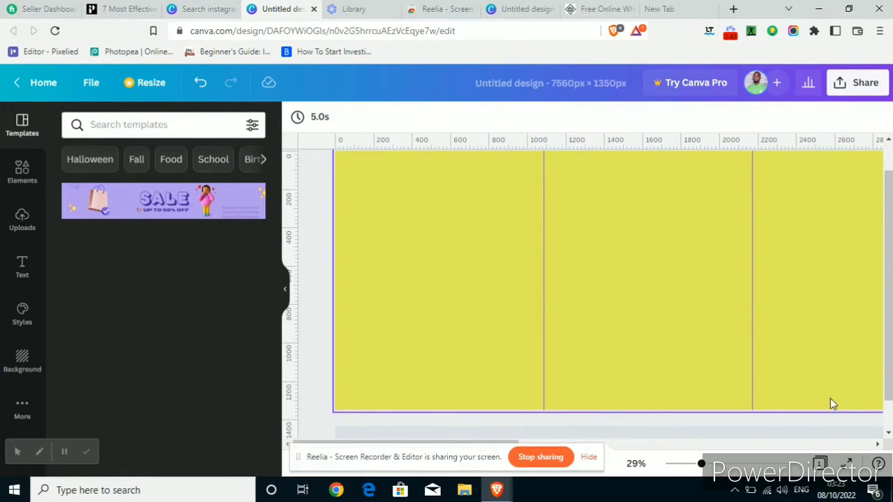
{"action": "scroll", "coordinate": [830, 404], "scroll_direction": "up", "scroll_amount": 2}
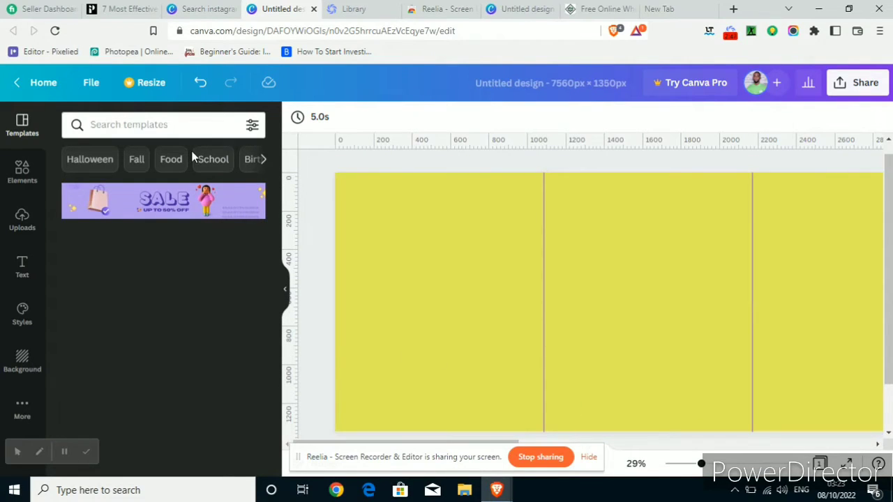
{"action": "left_click", "coordinate": [20, 167]}
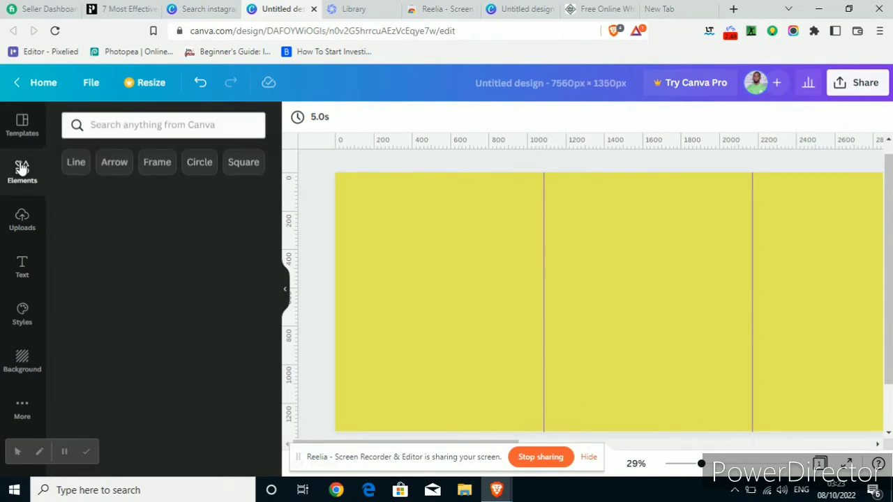
{"action": "left_click", "coordinate": [147, 123]}
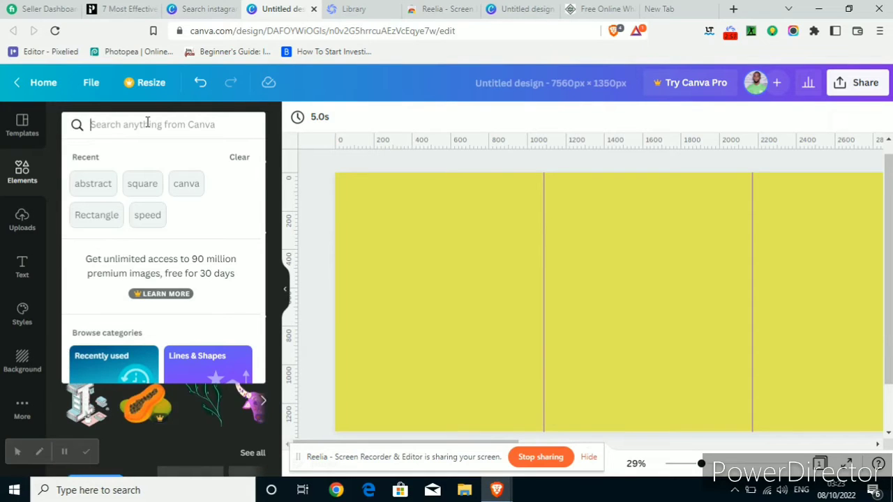
{"action": "type", "text": "websi"}
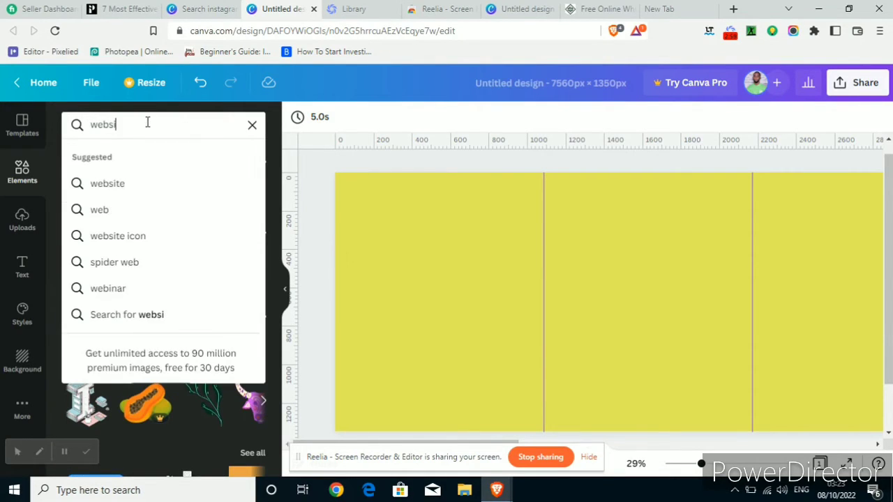
{"action": "type", "text": "te"}
{"action": "key", "text": "Return"}
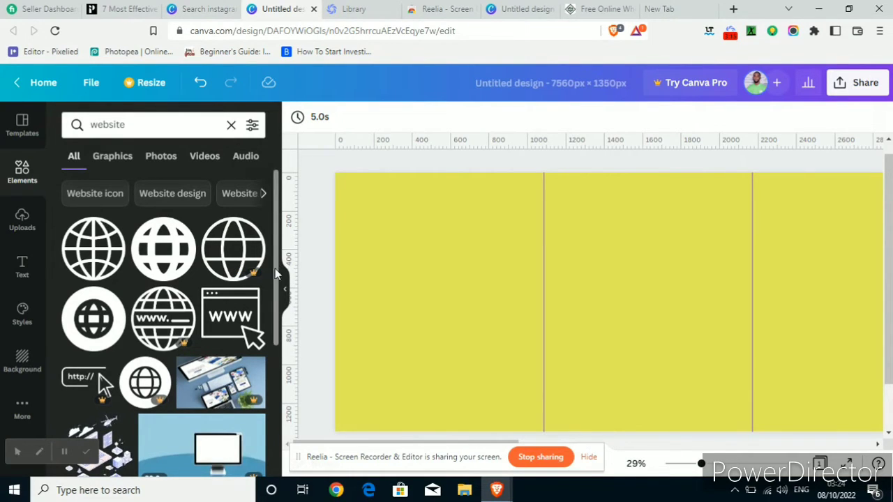
{"action": "scroll", "coordinate": [276, 348], "scroll_direction": "down", "scroll_amount": 2}
{"action": "scroll", "coordinate": [276, 349], "scroll_direction": "down", "scroll_amount": 5}
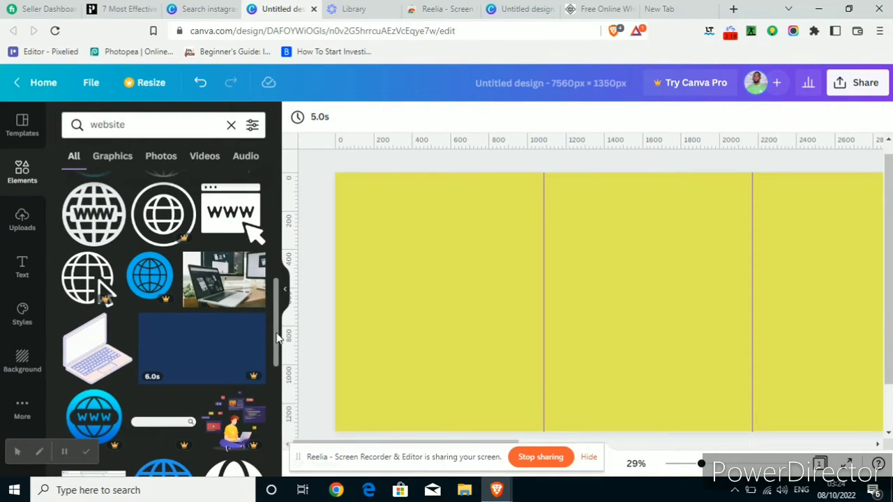
{"action": "left_click_drag", "start_coordinate": [277, 338], "coordinate": [267, 92]}
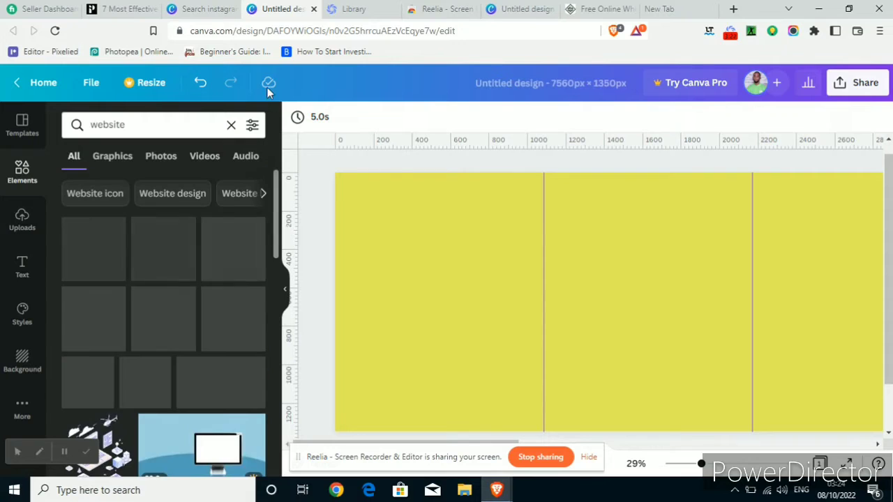
Search the elements for "web designer" instead
{"action": "left_click", "coordinate": [183, 122]}
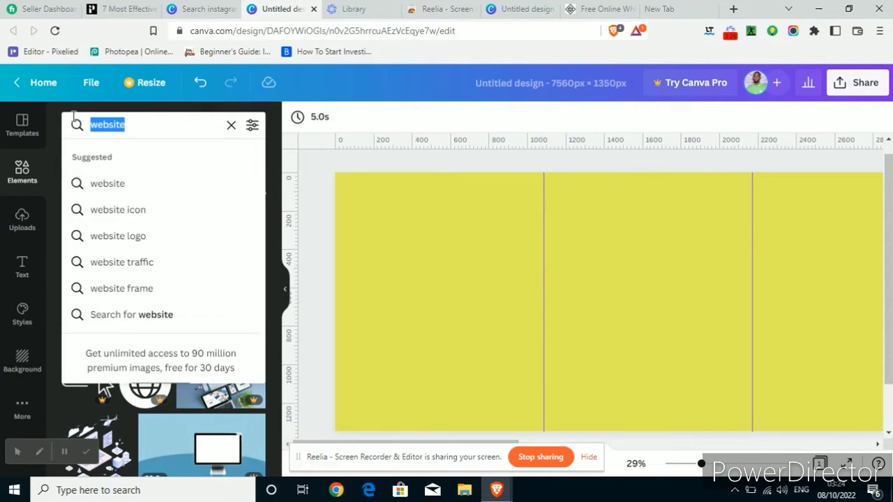
{"action": "type", "text": "web"}
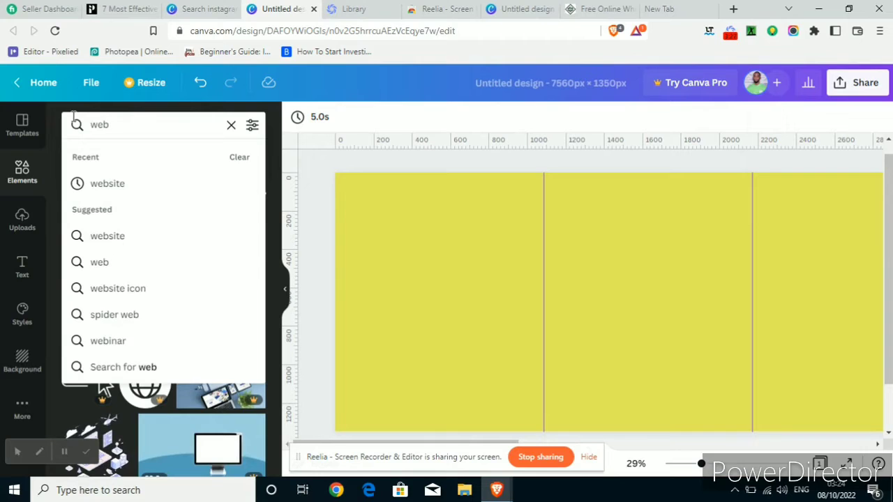
{"action": "type", "text": " designer"}
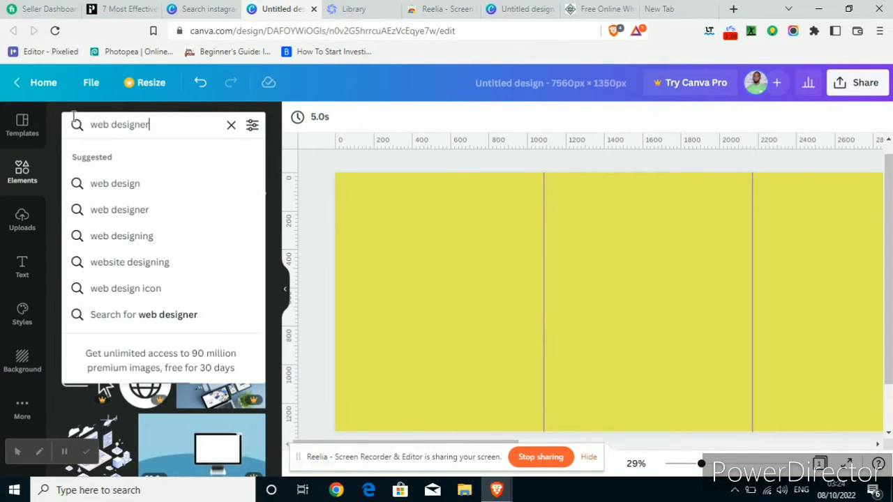
{"action": "key", "text": "Return"}
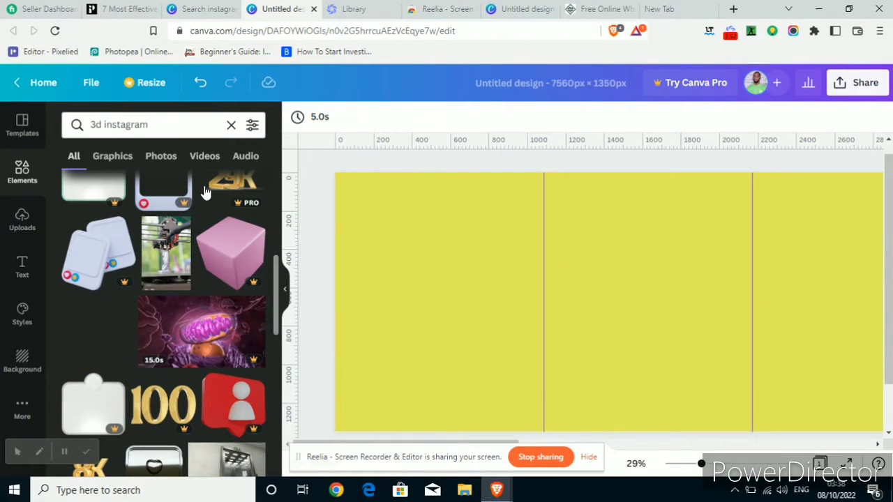
Search the elements for "3d man" and add the waving man in a red shirt to the canvas
{"action": "left_click", "coordinate": [176, 127]}
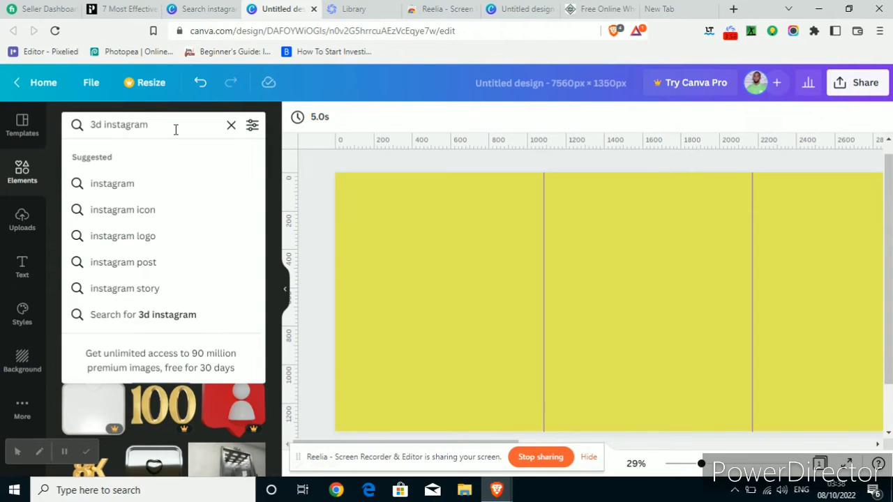
{"action": "key", "text": "BackSpace"}
{"action": "key", "text": "BackSpace"}
{"action": "key", "text": "BackSpace"}
{"action": "key", "text": "BackSpace"}
{"action": "key", "text": "BackSpace"}
{"action": "key", "text": "BackSpace"}
{"action": "key", "text": "BackSpace"}
{"action": "key", "text": "BackSpace"}
{"action": "key", "text": "BackSpace"}
{"action": "type", "text": "man"}
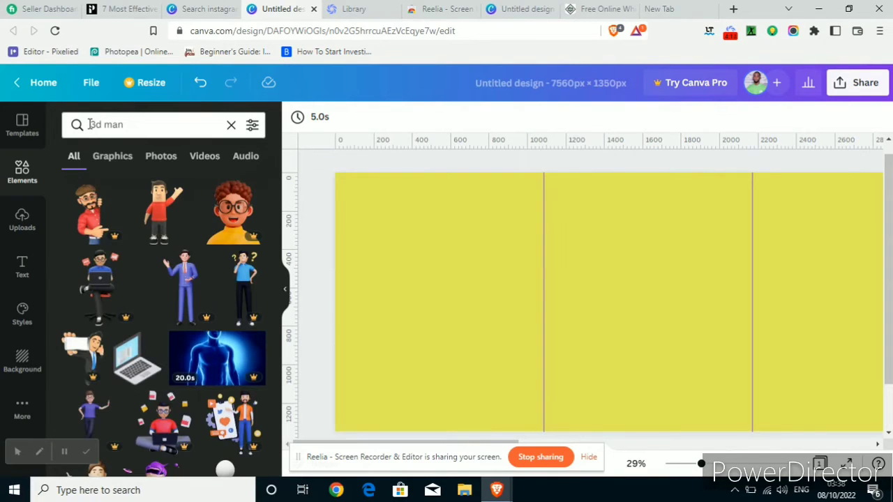
{"action": "left_click", "coordinate": [165, 220]}
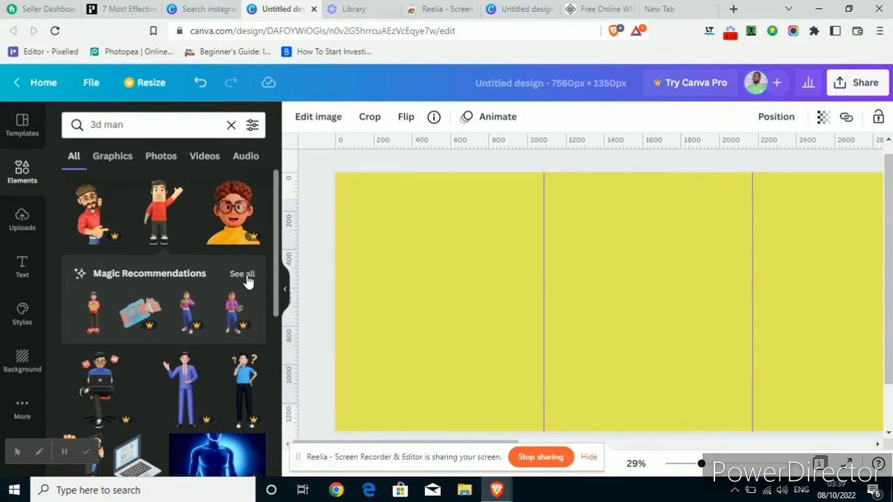
Try the man in a blue jacket from the red-shirt man's recommended graphics and delete him from the canvas
{"action": "left_click", "coordinate": [243, 274]}
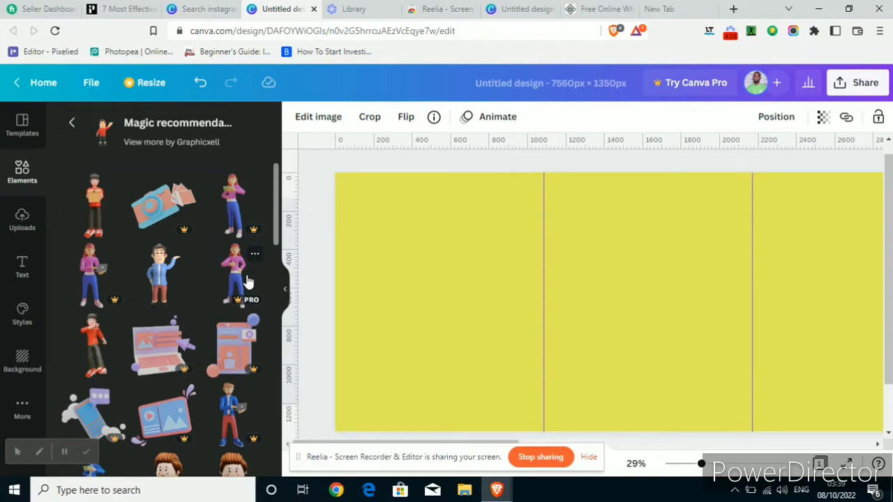
{"action": "left_click", "coordinate": [441, 332]}
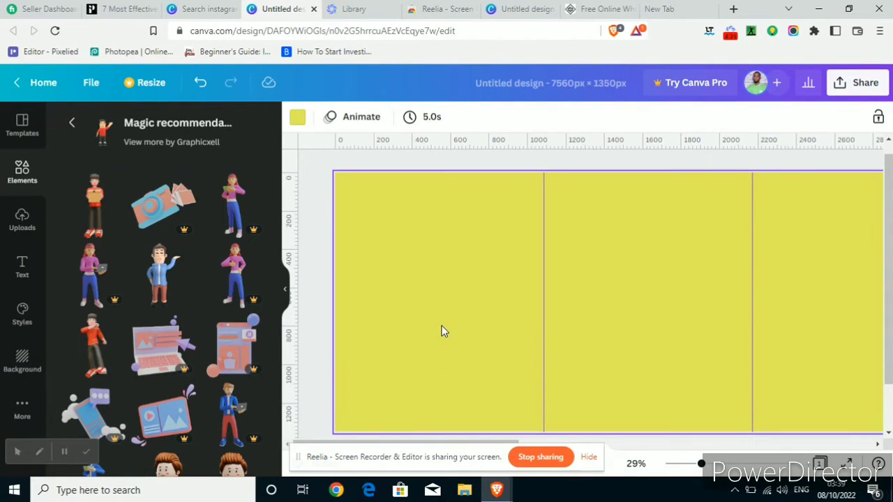
{"action": "left_click", "coordinate": [181, 295]}
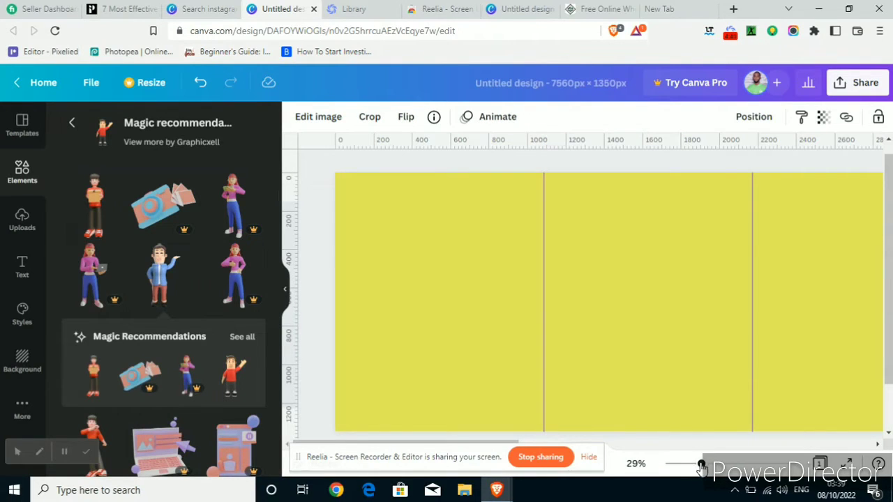
{"action": "left_click_drag", "start_coordinate": [701, 468], "coordinate": [669, 466]}
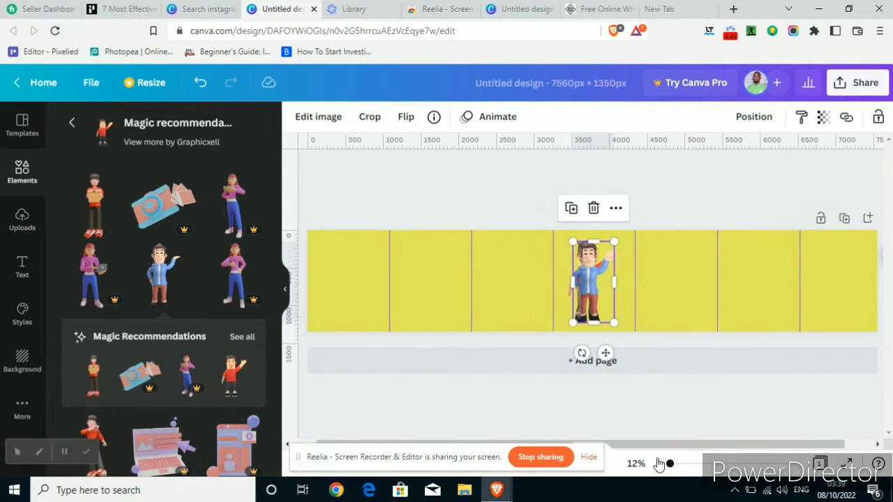
{"action": "left_click_drag", "start_coordinate": [601, 306], "coordinate": [601, 306]}
{"action": "key", "text": "Delete"}
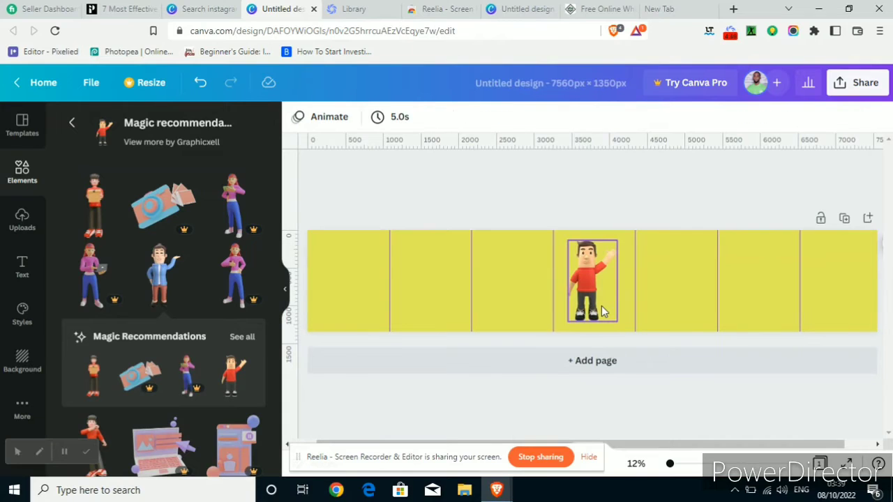
Shrink the man in the red shirt and move him into the first slide
{"action": "left_click", "coordinate": [601, 305]}
{"action": "left_click_drag", "start_coordinate": [615, 320], "coordinate": [562, 298]}
{"action": "key", "text": "ctrl+z"}
{"action": "key", "text": "ctrl+z"}
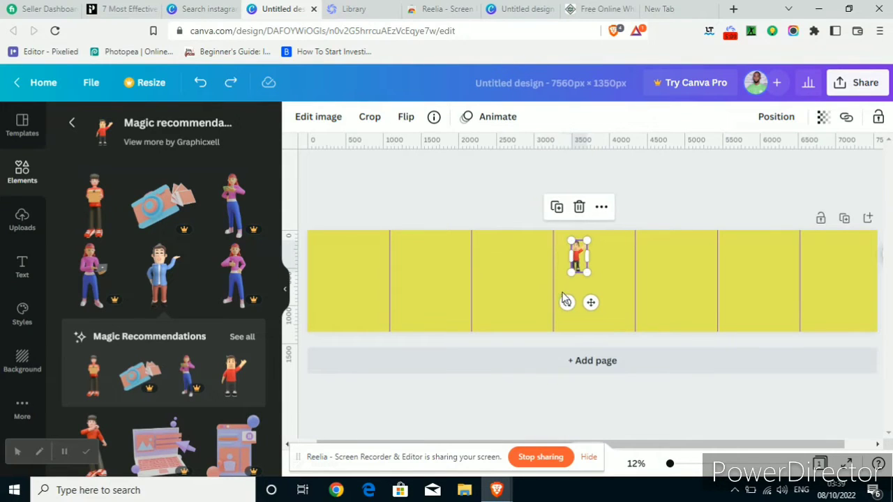
{"action": "key", "text": "ctrl+z"}
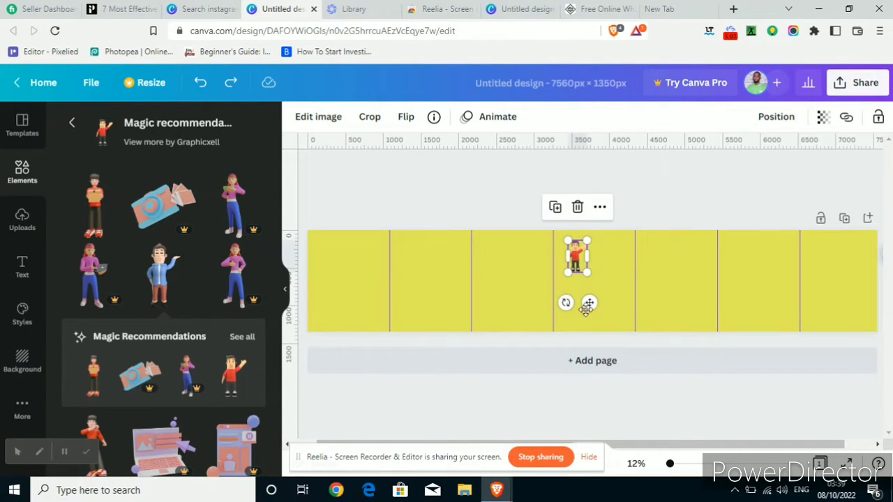
{"action": "left_click_drag", "start_coordinate": [589, 302], "coordinate": [371, 332]}
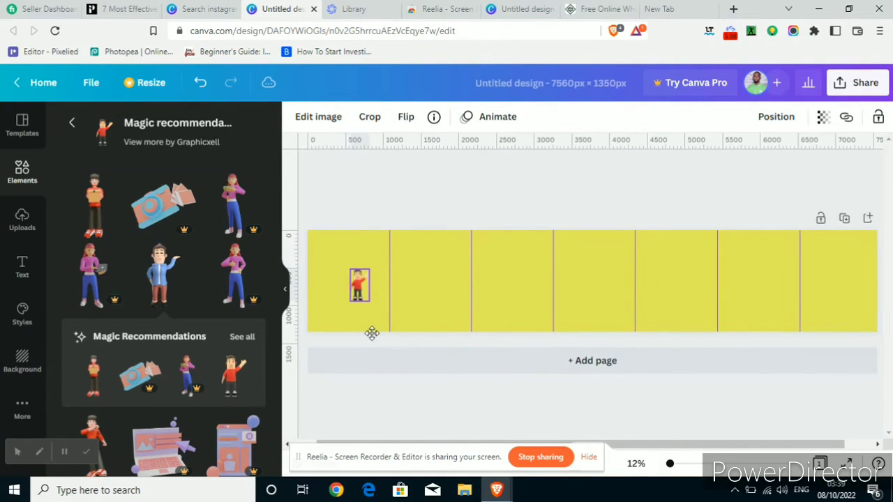
Flip the man horizontally and enlarge him to about half the height of the first slide
{"action": "left_click", "coordinate": [405, 119]}
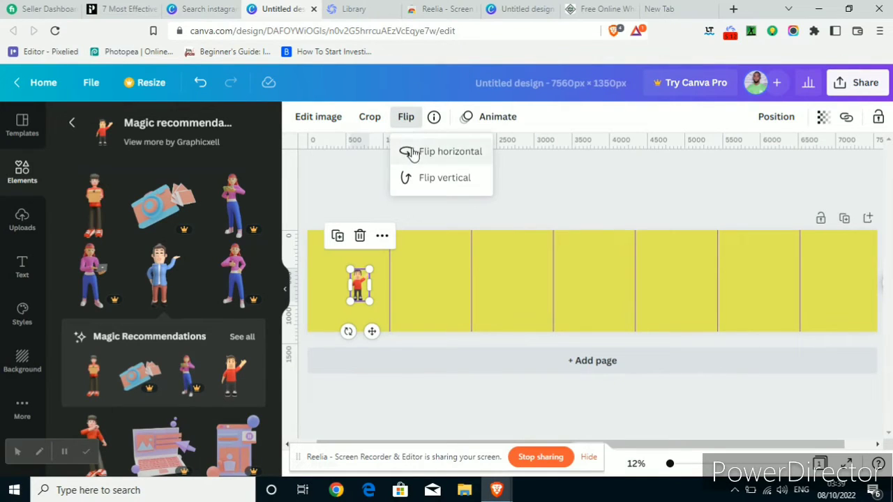
{"action": "left_click", "coordinate": [413, 153]}
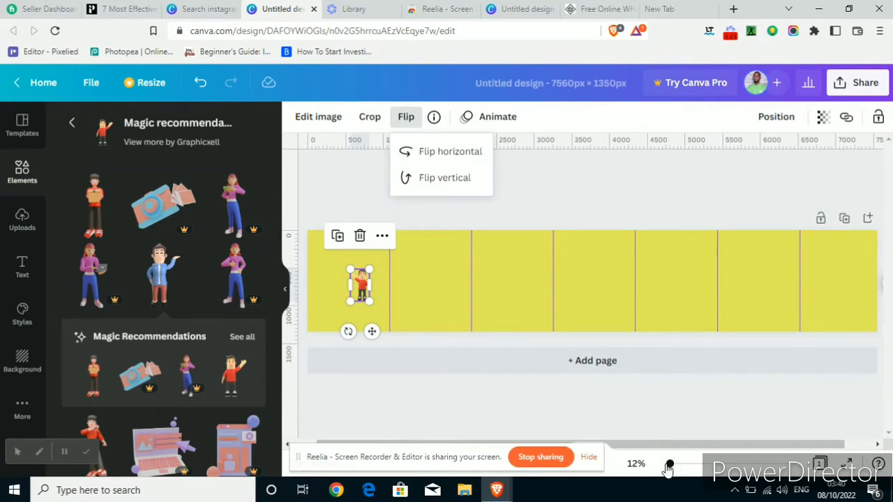
{"action": "left_click_drag", "start_coordinate": [671, 466], "coordinate": [478, 449]}
{"action": "left_click", "coordinate": [445, 359]}
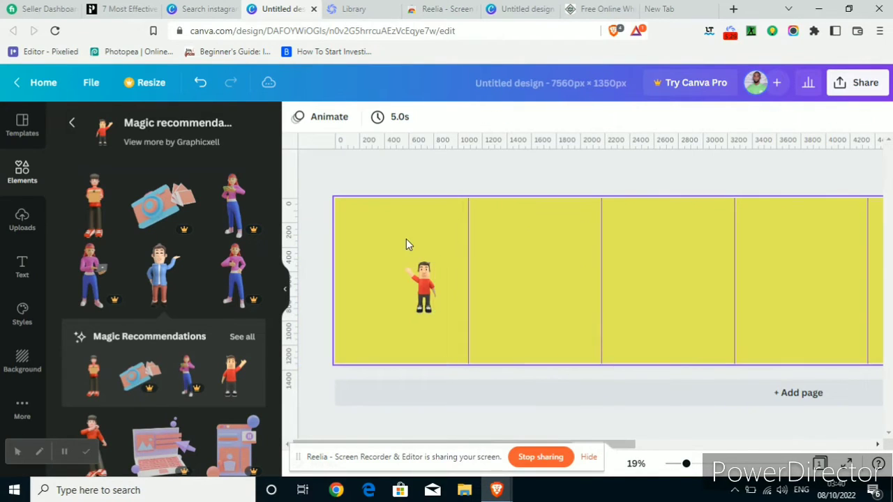
{"action": "left_click", "coordinate": [418, 281]}
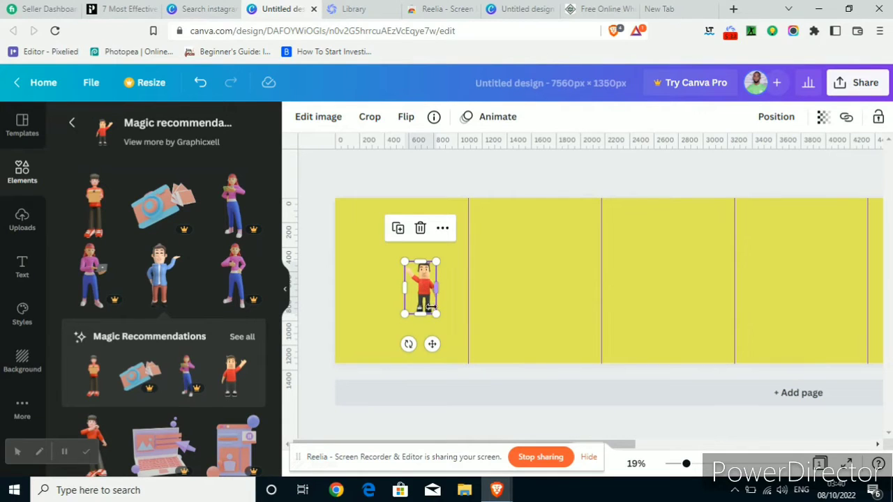
{"action": "left_click_drag", "start_coordinate": [436, 315], "coordinate": [456, 347]}
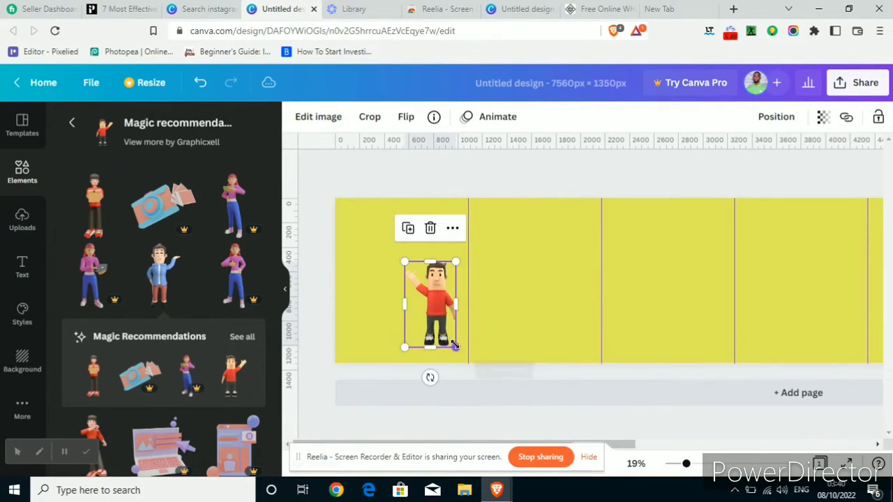
{"action": "left_click", "coordinate": [320, 337]}
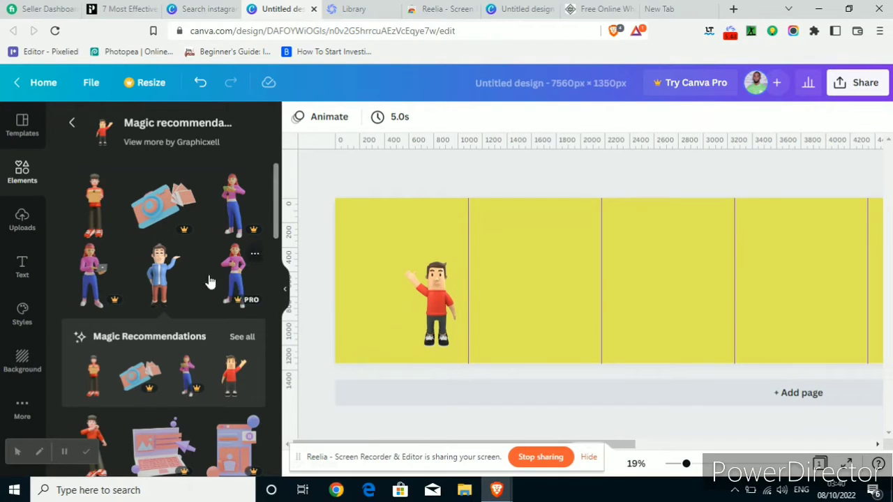
Add a heading and replace its text with the article's title, "7 Most Effective Ways to Promote Your Website and Get Customers"
{"action": "left_click", "coordinate": [25, 272]}
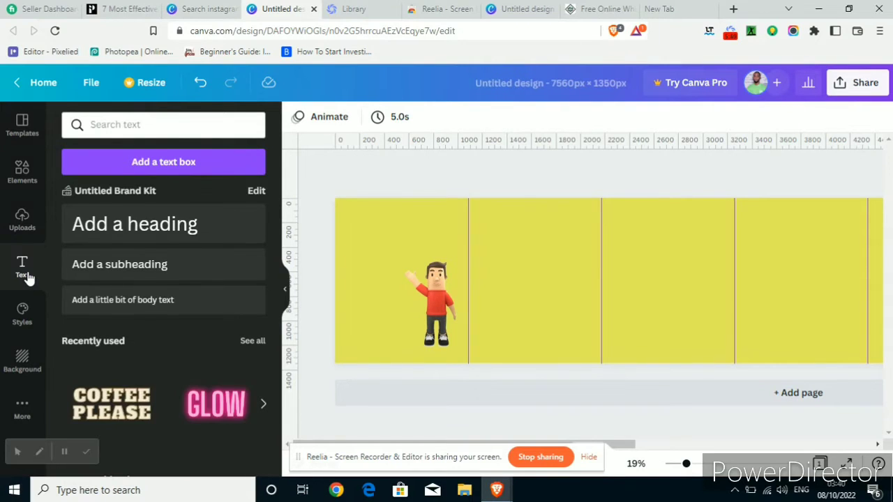
{"action": "left_click", "coordinate": [192, 233]}
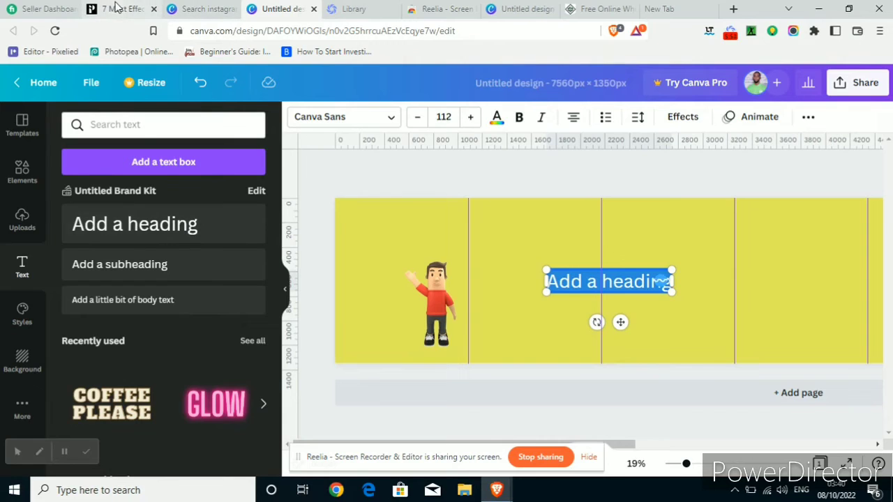
{"action": "left_click", "coordinate": [125, 12]}
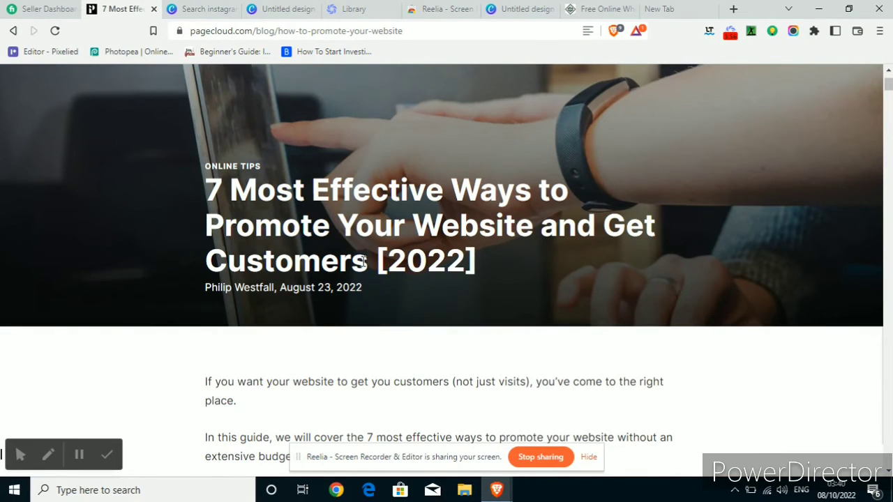
{"action": "left_click_drag", "start_coordinate": [366, 262], "coordinate": [208, 199]}
{"action": "key", "text": "ctrl+c"}
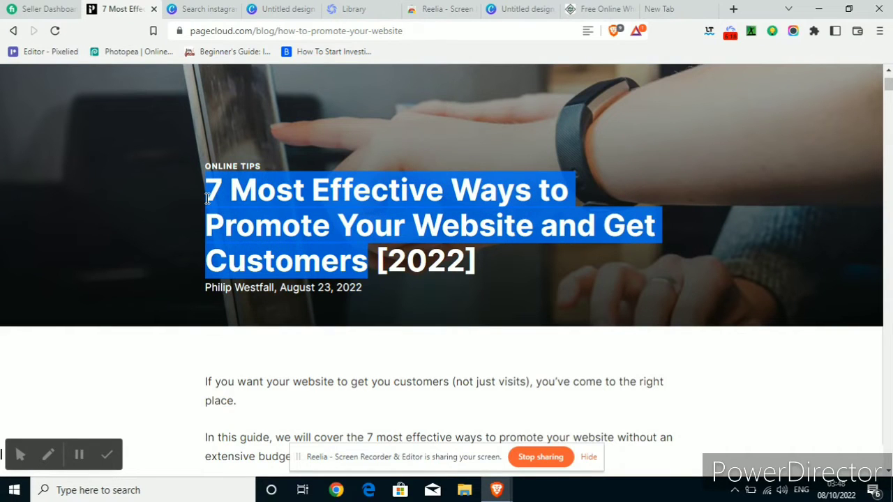
{"action": "left_click", "coordinate": [272, 9]}
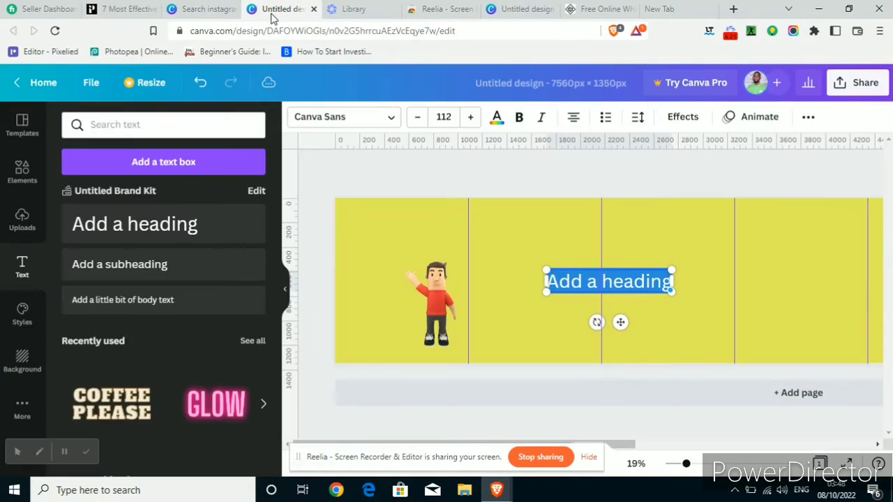
{"action": "double_click", "coordinate": [618, 279]}
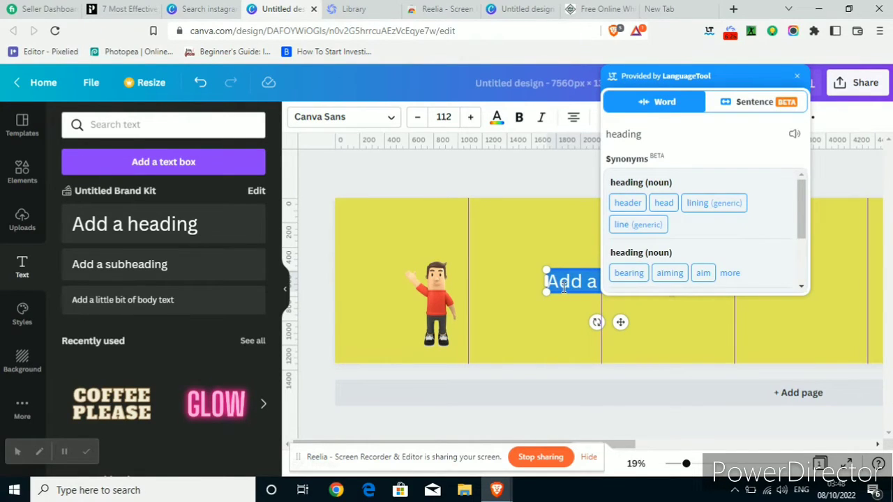
{"action": "key", "text": "ctrl+v"}
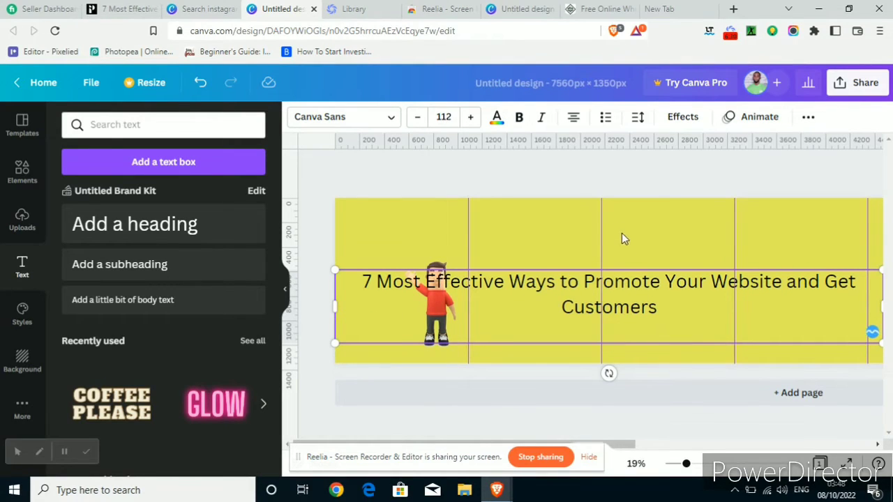
Left-align the title in a narrower text box and set its font size to 60
{"action": "left_click", "coordinate": [575, 124]}
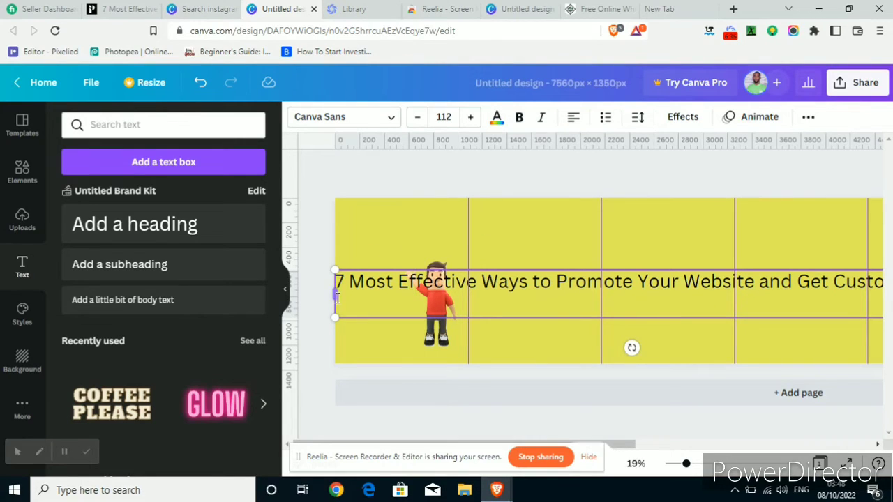
{"action": "left_click_drag", "start_coordinate": [334, 296], "coordinate": [755, 279]}
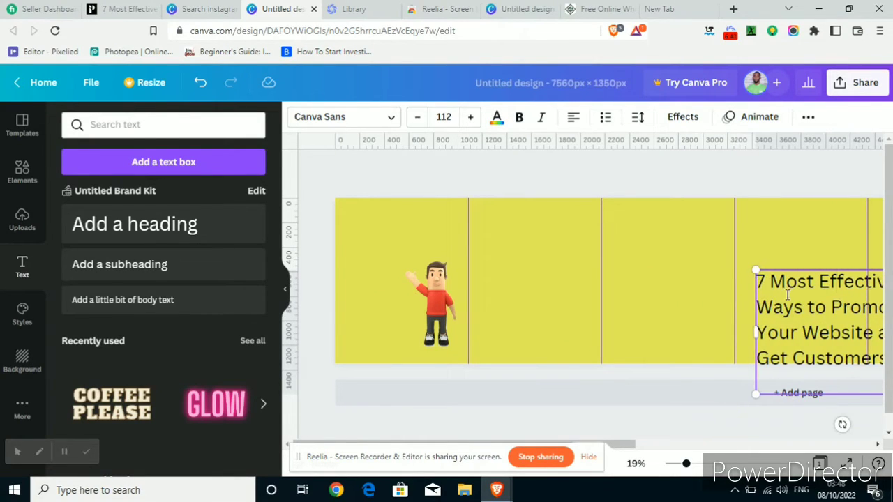
{"action": "left_click", "coordinate": [438, 115]}
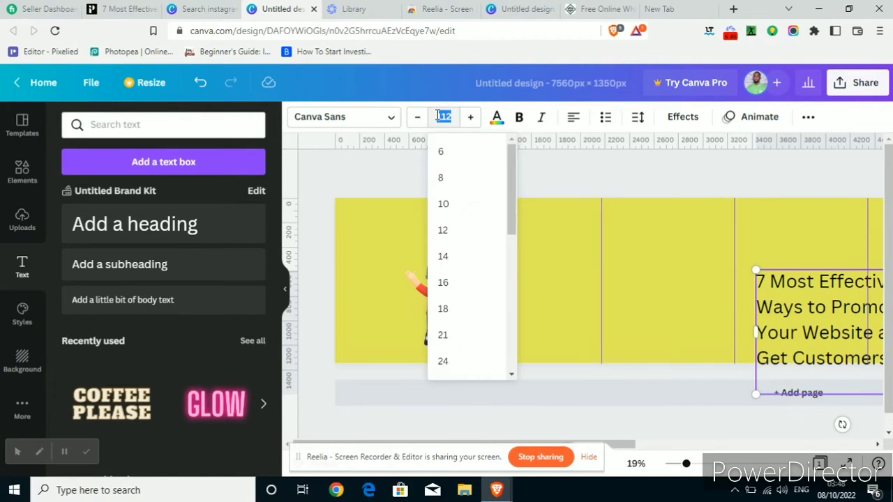
{"action": "type", "text": "60"}
{"action": "key", "text": "Return"}
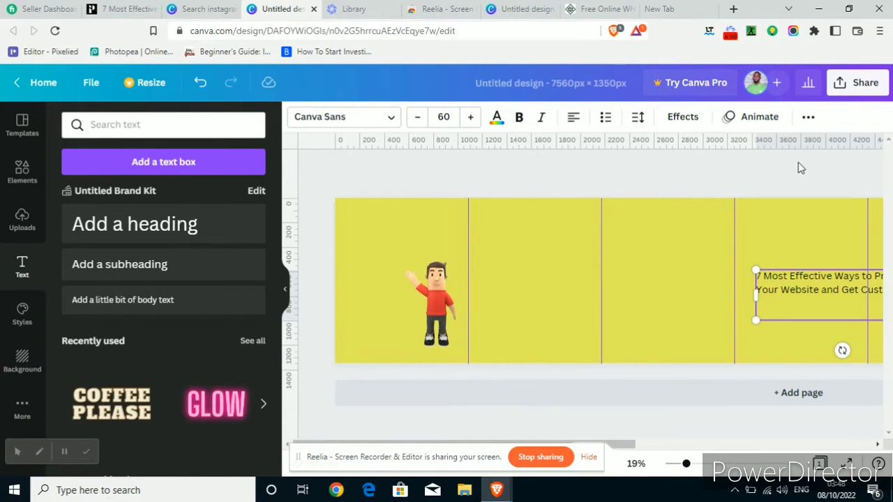
Place the title in bold at the upper left of the first slide and shift the man slightly right
{"action": "left_click_drag", "start_coordinate": [855, 285], "coordinate": [826, 322]}
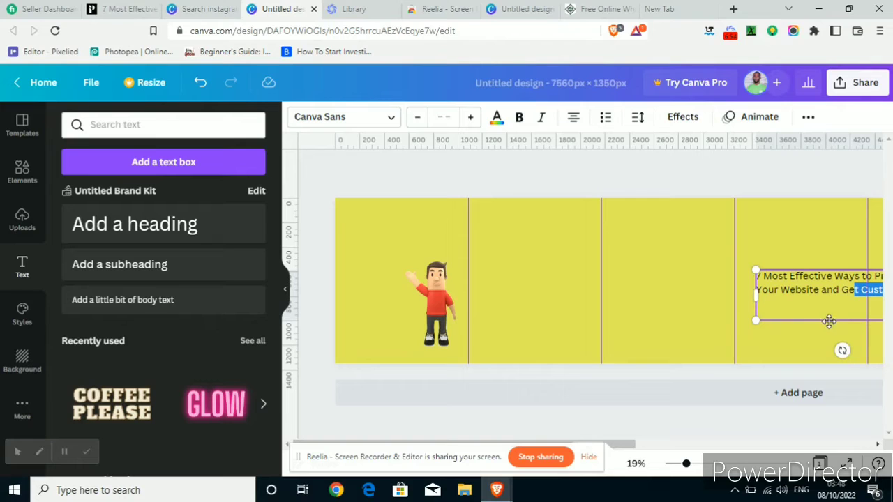
{"action": "left_click_drag", "start_coordinate": [754, 324], "coordinate": [355, 263]}
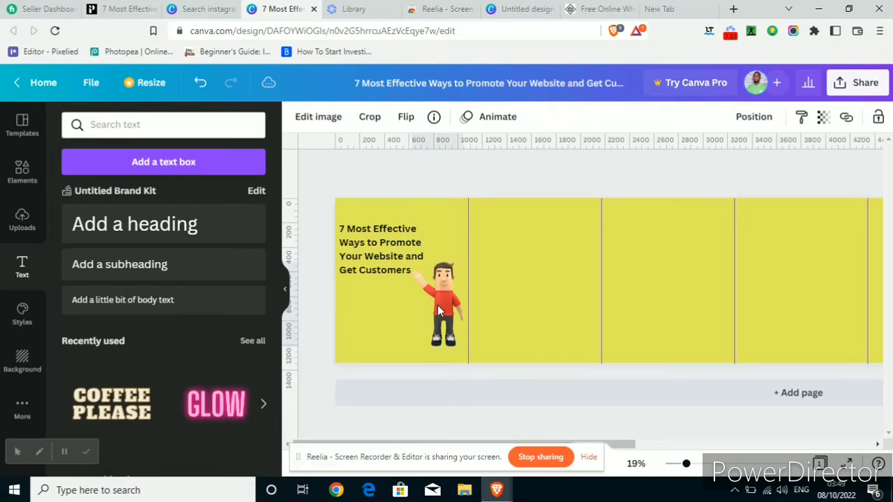
{"action": "left_click", "coordinate": [437, 305]}
Change the title's font to Merriweather and widen its text box almost to the first slide's right guide
{"action": "left_click", "coordinate": [361, 264]}
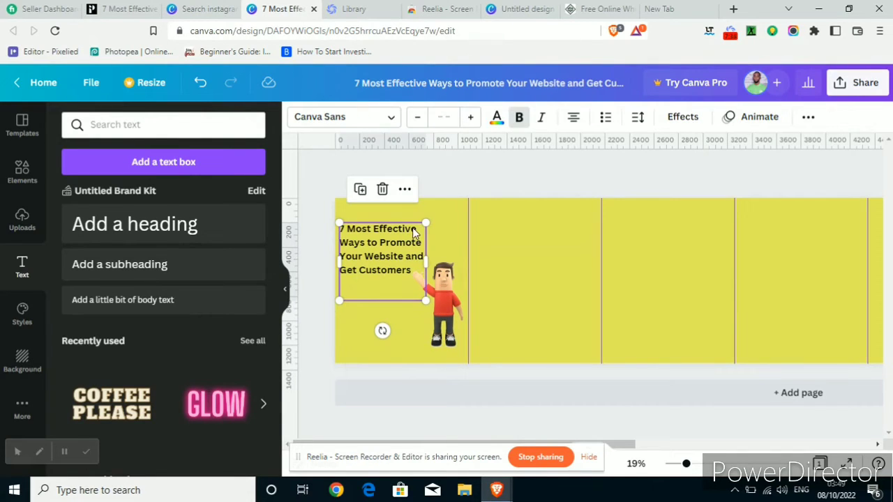
{"action": "left_click", "coordinate": [390, 118]}
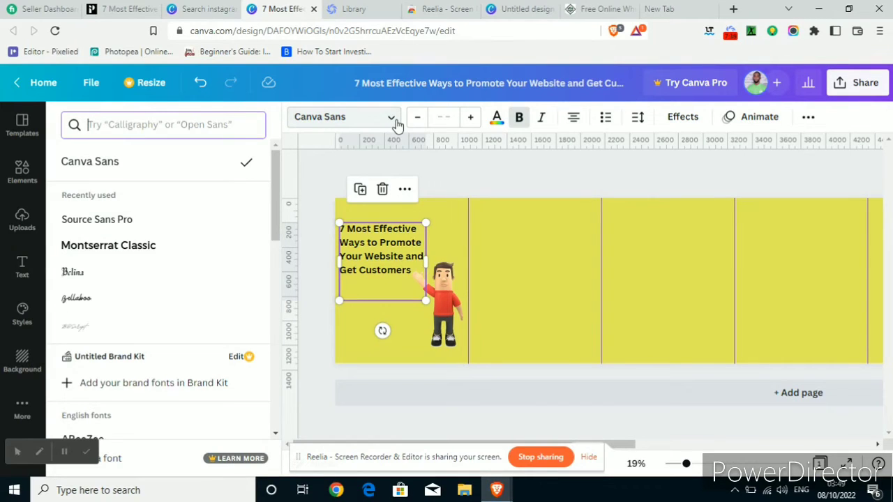
{"action": "left_click", "coordinate": [113, 124]}
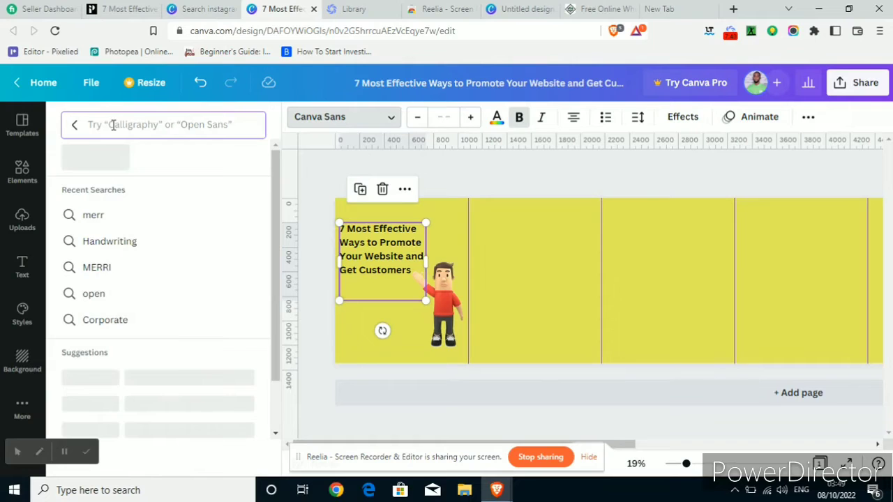
{"action": "type", "text": "merriwea"}
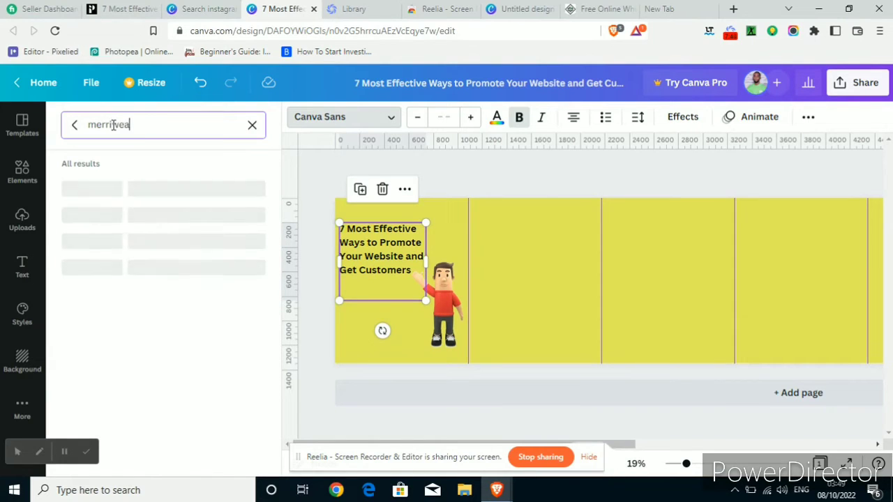
{"action": "type", "text": "ther"}
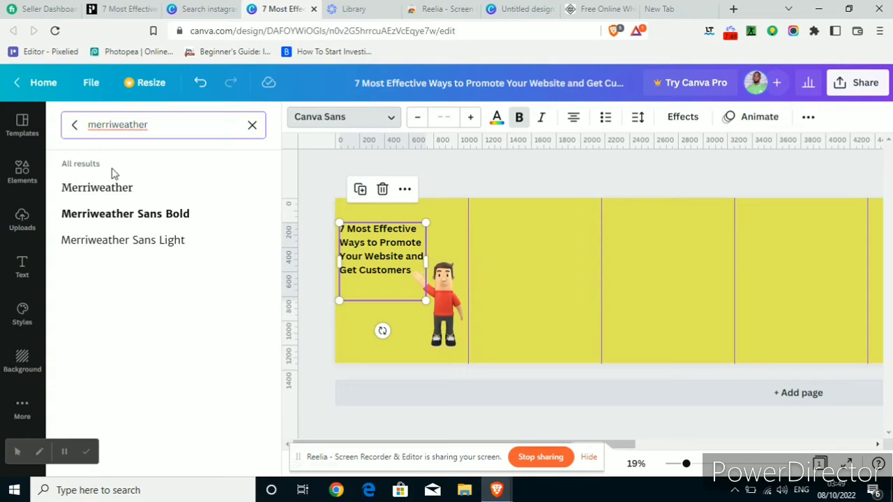
{"action": "left_click", "coordinate": [119, 193]}
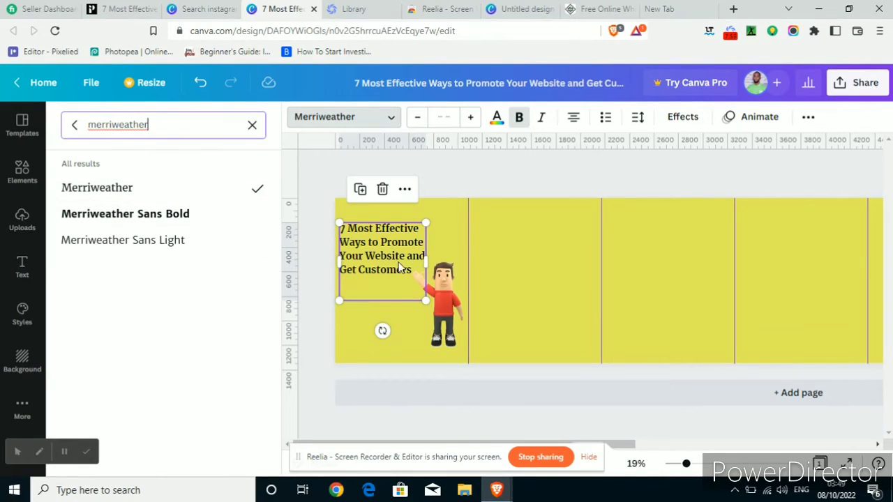
{"action": "left_click_drag", "start_coordinate": [431, 255], "coordinate": [463, 269]}
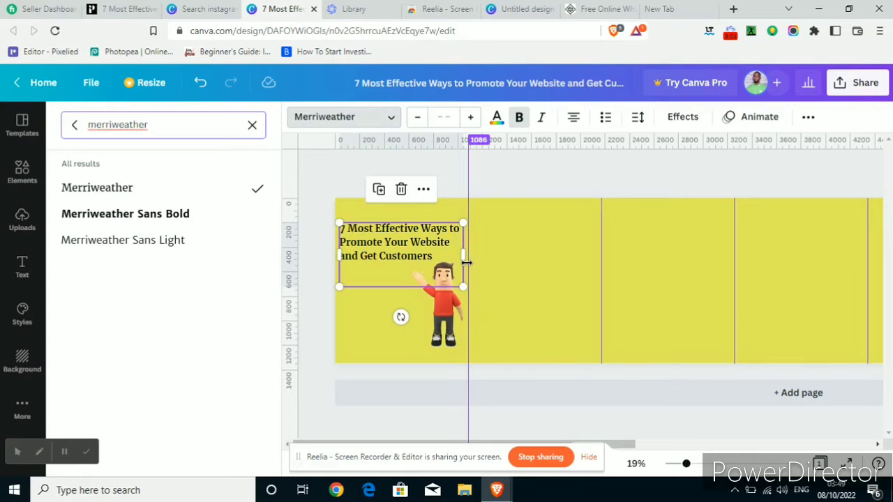
{"action": "left_click", "coordinate": [316, 269]}
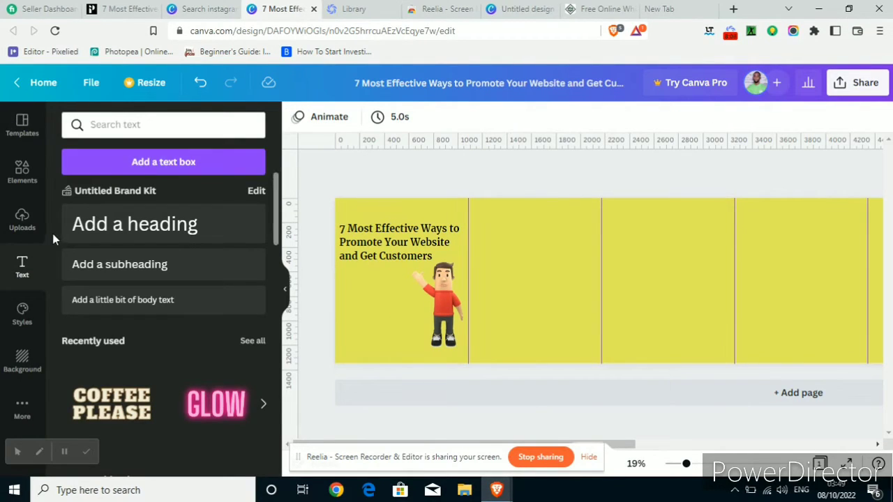
Search the elements for "arrow" and add the white hand-drawn curved arrow to the design
{"action": "left_click", "coordinate": [22, 175]}
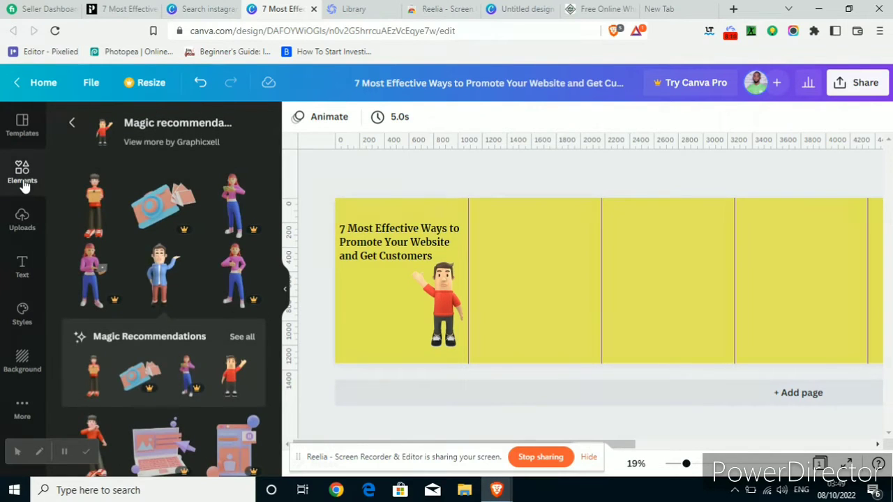
{"action": "left_click", "coordinate": [72, 123]}
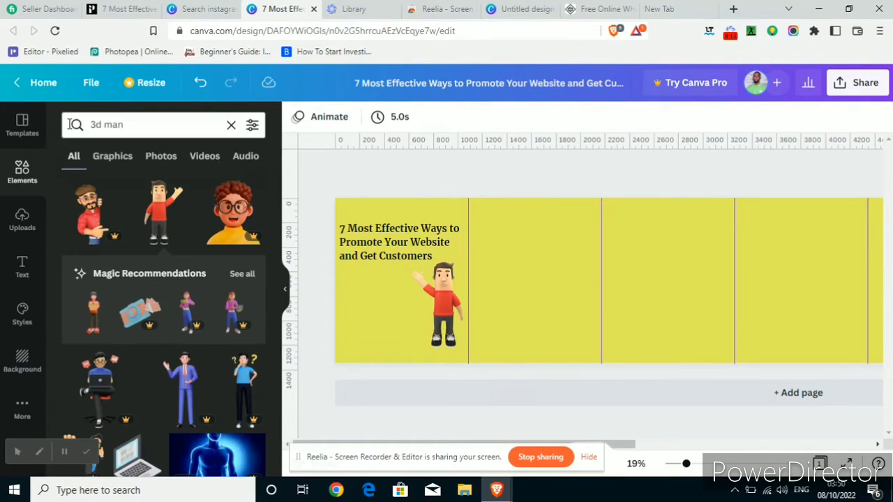
{"action": "left_click", "coordinate": [231, 127]}
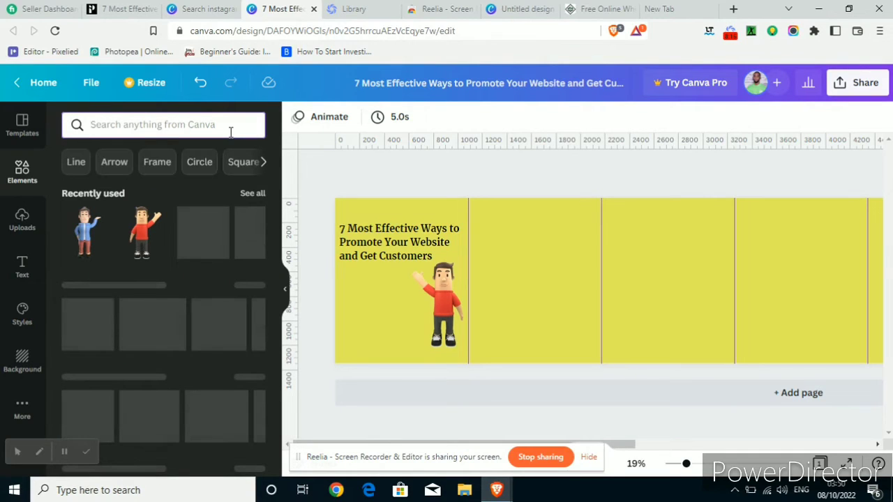
{"action": "left_click", "coordinate": [110, 131]}
{"action": "type", "text": "arrow"}
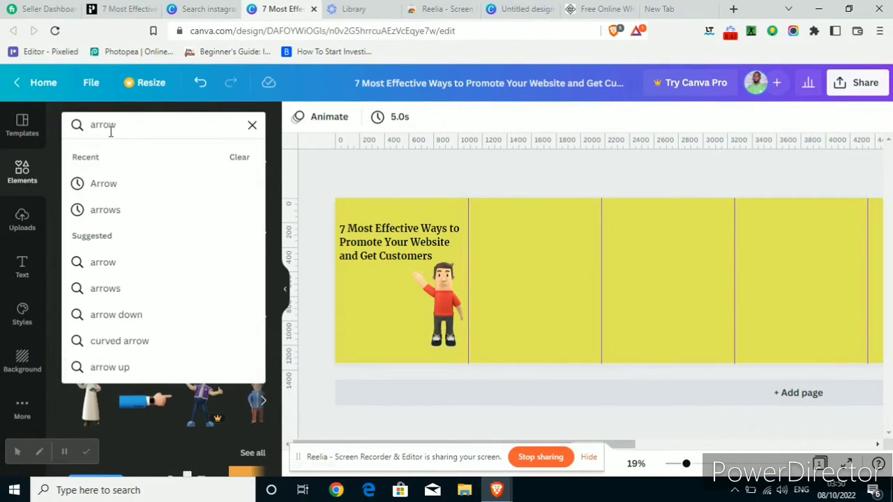
{"action": "key", "text": "Return"}
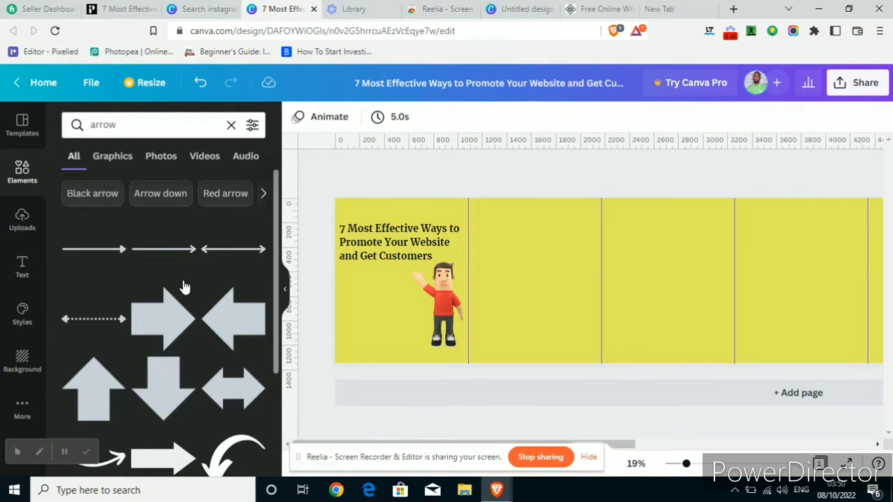
{"action": "left_click", "coordinate": [116, 456]}
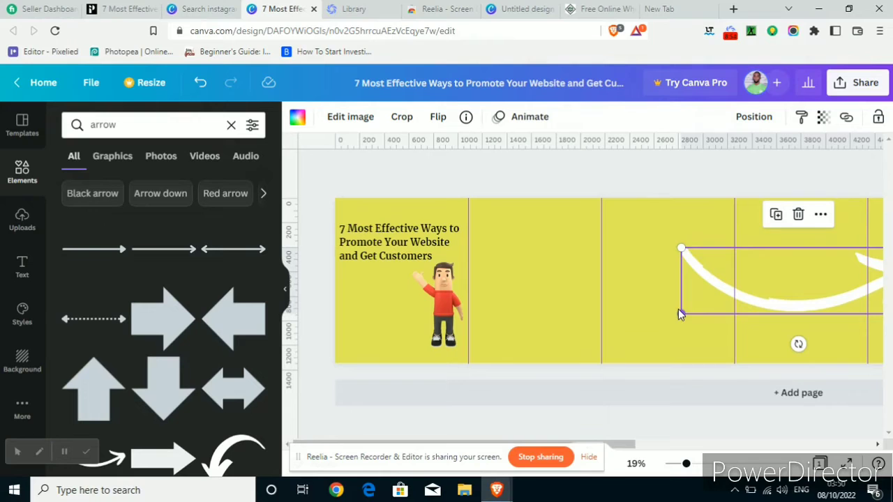
{"action": "left_click_drag", "start_coordinate": [677, 309], "coordinate": [791, 283]}
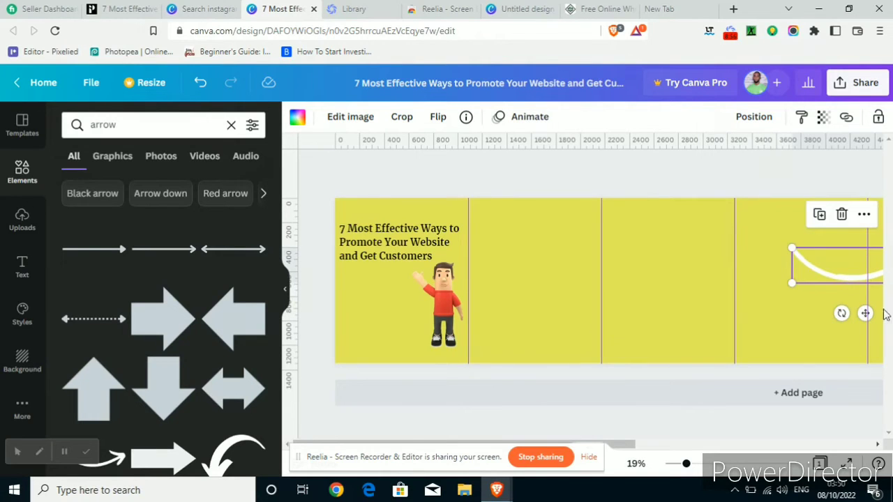
{"action": "mouse_move", "coordinate": [864, 313]}
{"action": "left_mouse_down"}
{"action": "mouse_move", "coordinate": [853, 314]}
{"action": "mouse_move", "coordinate": [878, 318]}
{"action": "left_mouse_up"}
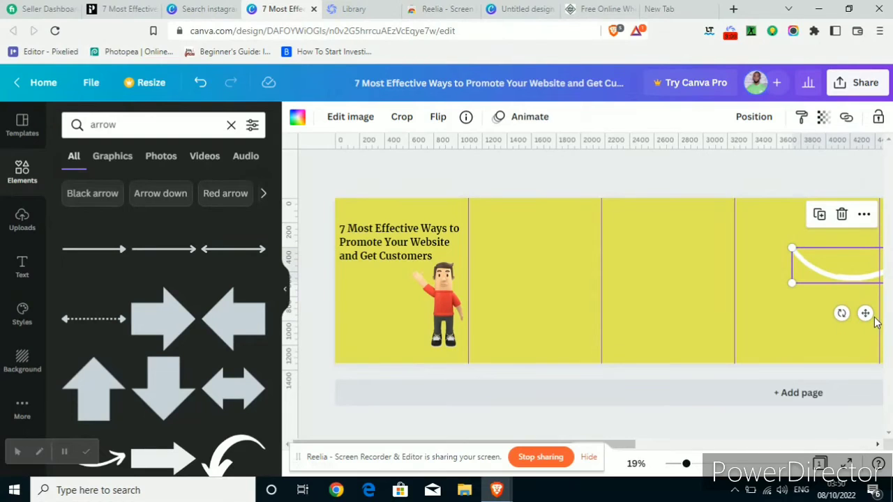
{"action": "key", "text": "ctrl+z"}
{"action": "key", "text": "ctrl+z"}
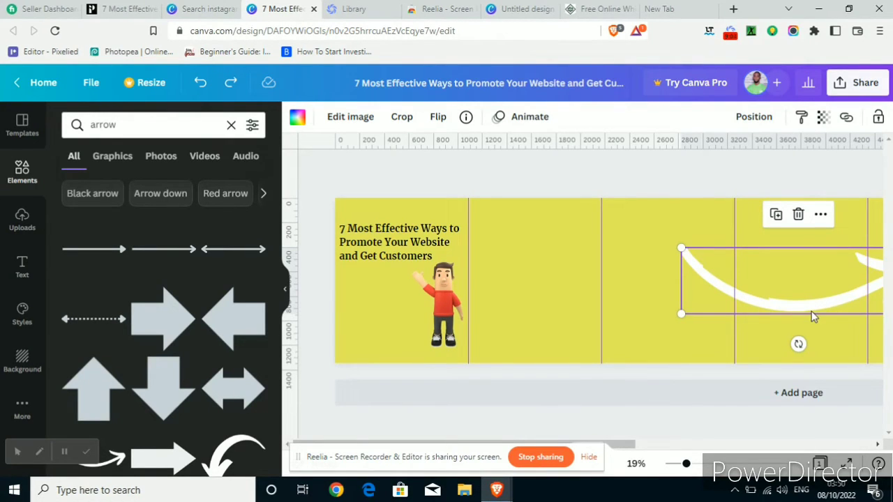
Shrink the curved arrow, tilt it upward and place it below the title, running off the first slide's left edge
{"action": "left_click_drag", "start_coordinate": [781, 313], "coordinate": [522, 335]}
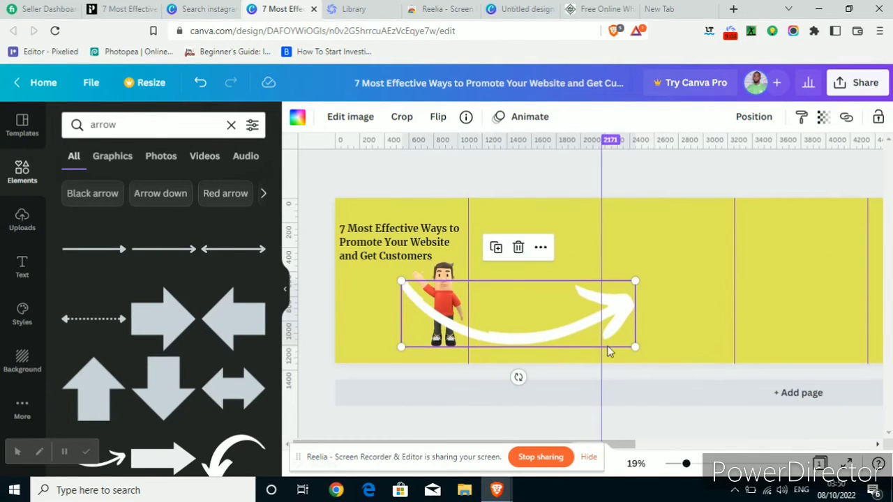
{"action": "left_click_drag", "start_coordinate": [623, 345], "coordinate": [394, 282]}
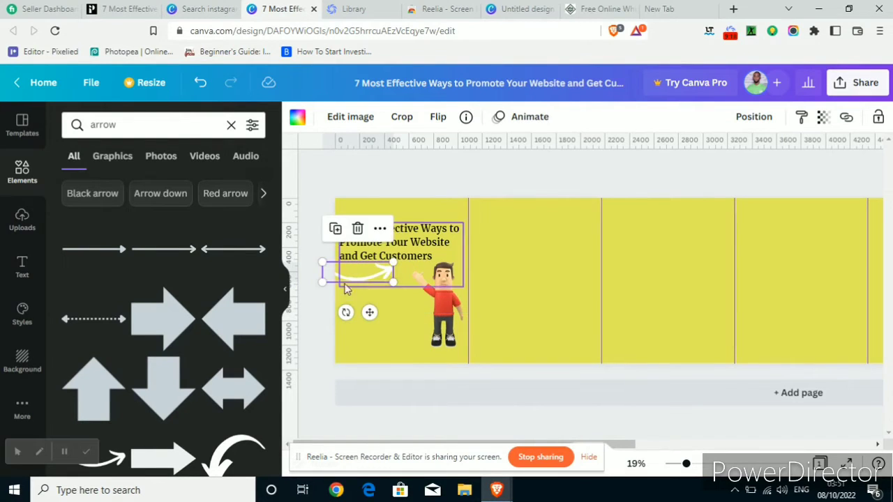
{"action": "left_click_drag", "start_coordinate": [385, 332], "coordinate": [352, 325]}
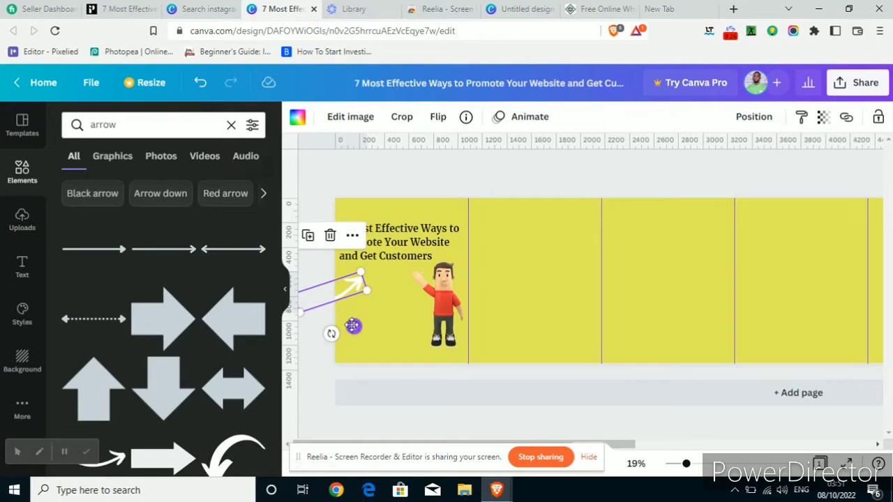
Recolour the curved arrow with the peach tone from the man's photo colours
{"action": "left_click", "coordinate": [297, 117]}
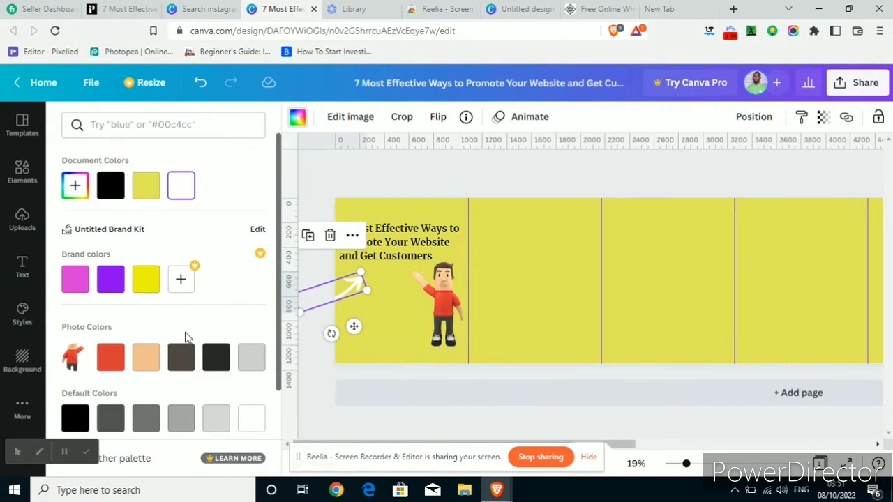
{"action": "left_click", "coordinate": [148, 359]}
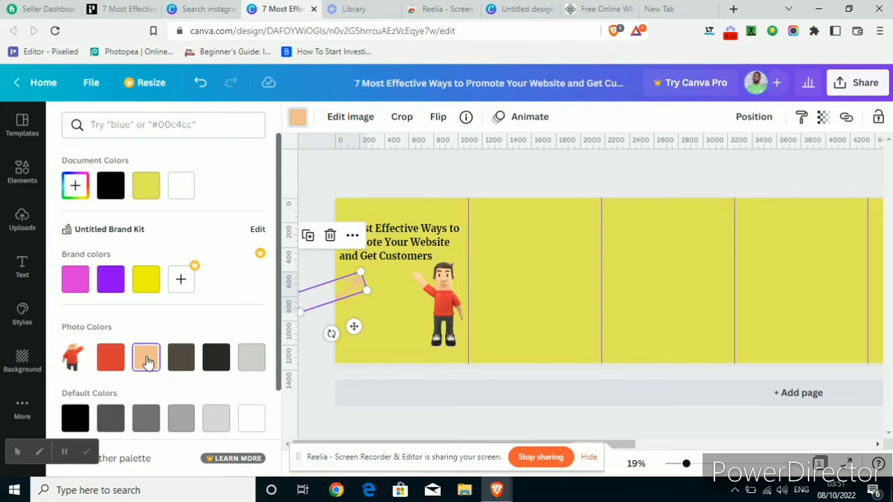
{"action": "left_click", "coordinate": [309, 361]}
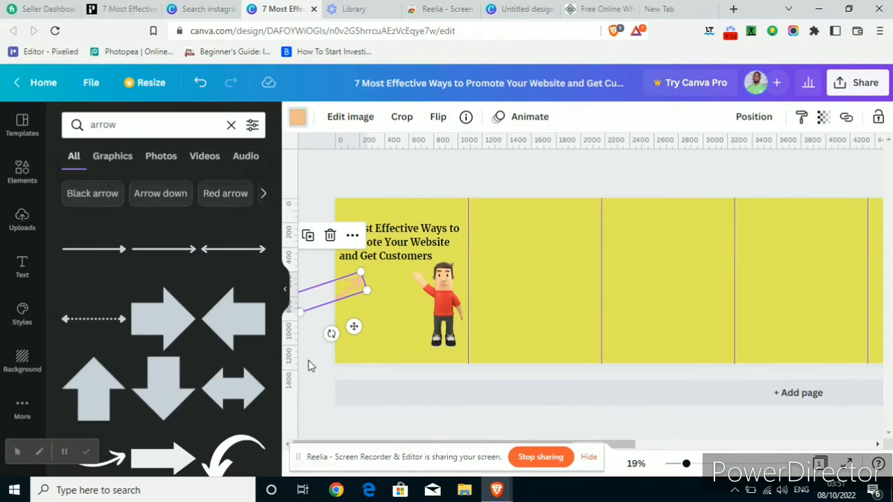
{"action": "left_click", "coordinate": [311, 365]}
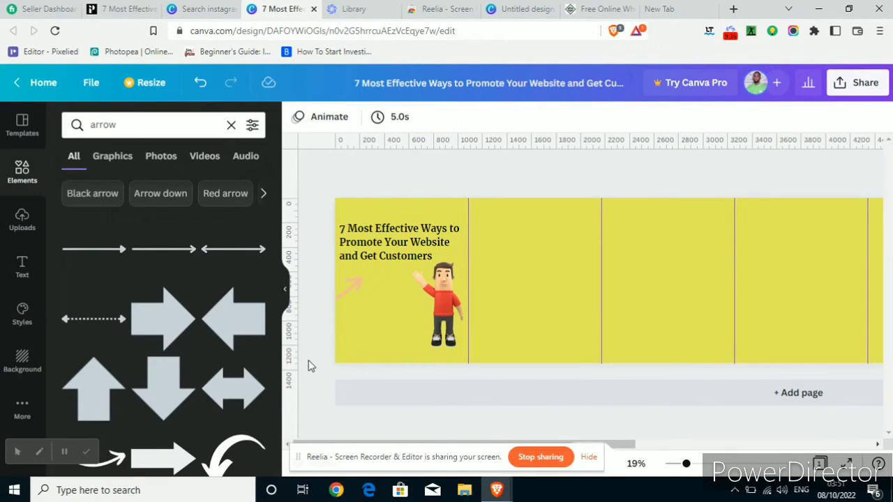
Add a straight arrow line, shorten it to the first slide's width and place it under the man's feet
{"action": "left_click", "coordinate": [90, 250]}
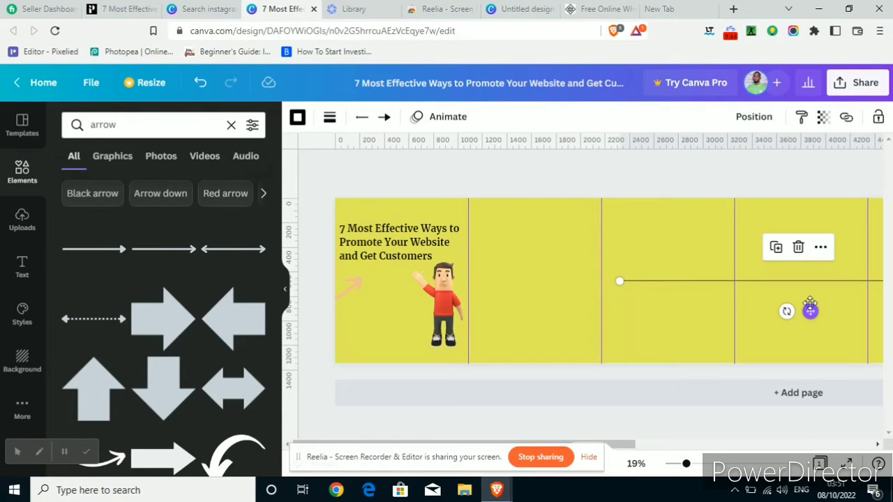
{"action": "left_click_drag", "start_coordinate": [810, 307], "coordinate": [523, 367]}
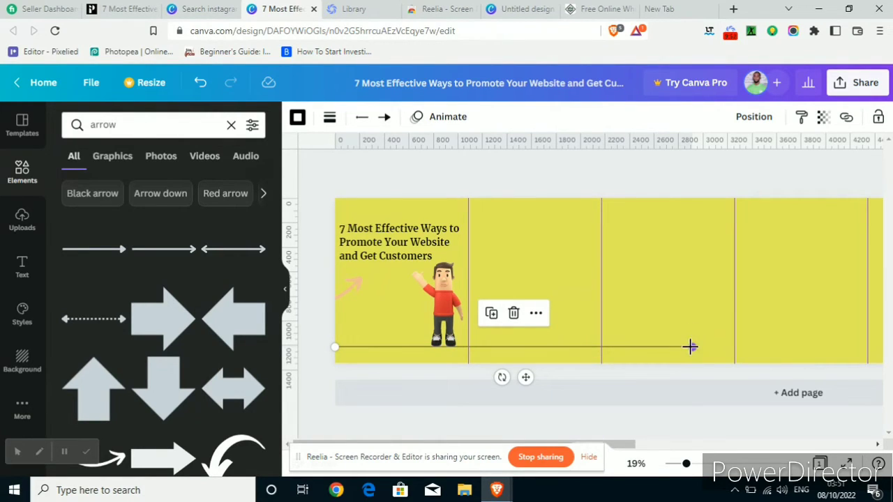
{"action": "left_click_drag", "start_coordinate": [692, 347], "coordinate": [469, 346]}
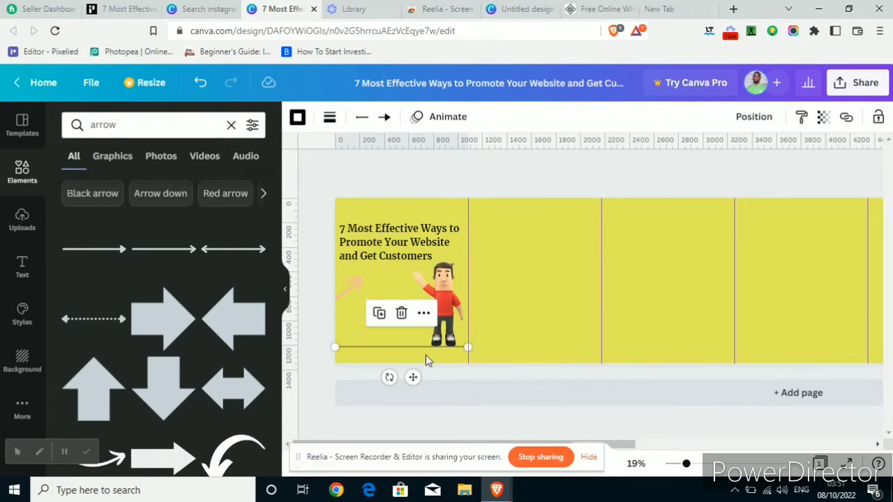
{"action": "mouse_move", "coordinate": [412, 377]}
{"action": "left_mouse_down"}
{"action": "mouse_move", "coordinate": [417, 367]}
{"action": "mouse_move", "coordinate": [420, 375]}
{"action": "left_mouse_up"}
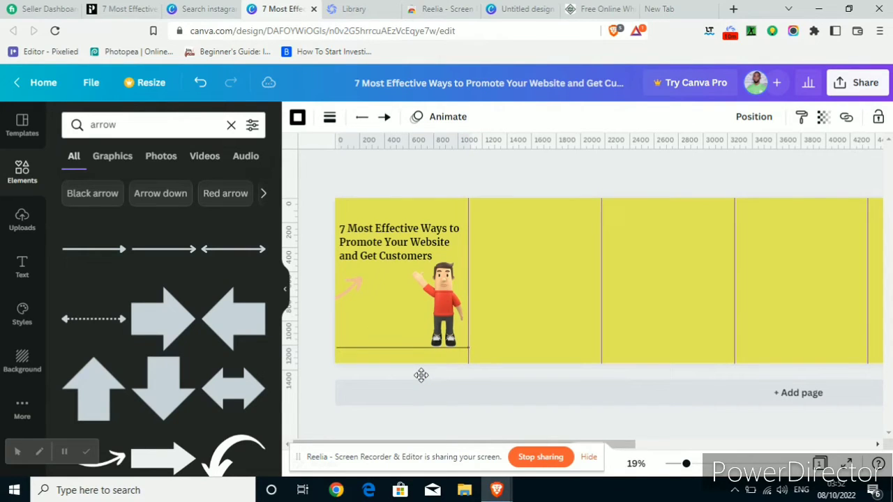
{"action": "left_click_drag", "start_coordinate": [420, 375], "coordinate": [419, 377]}
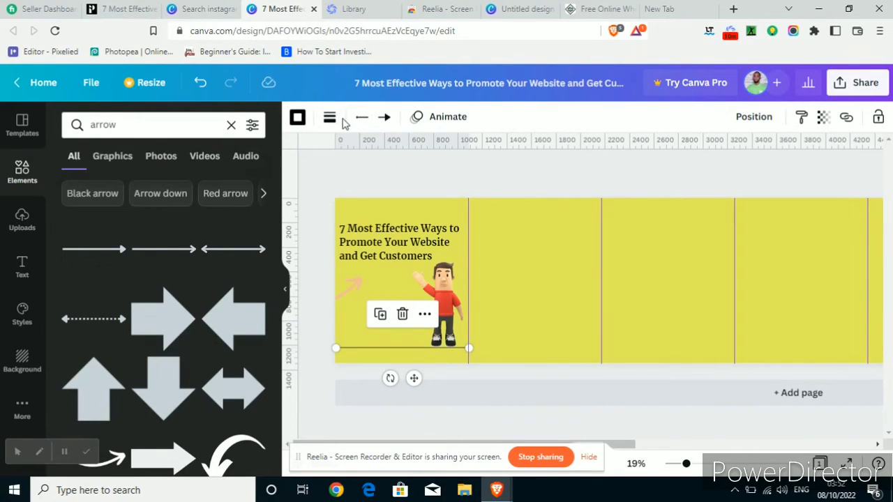
Set the weight of the line under the man's feet to 10
{"action": "left_click", "coordinate": [330, 119]}
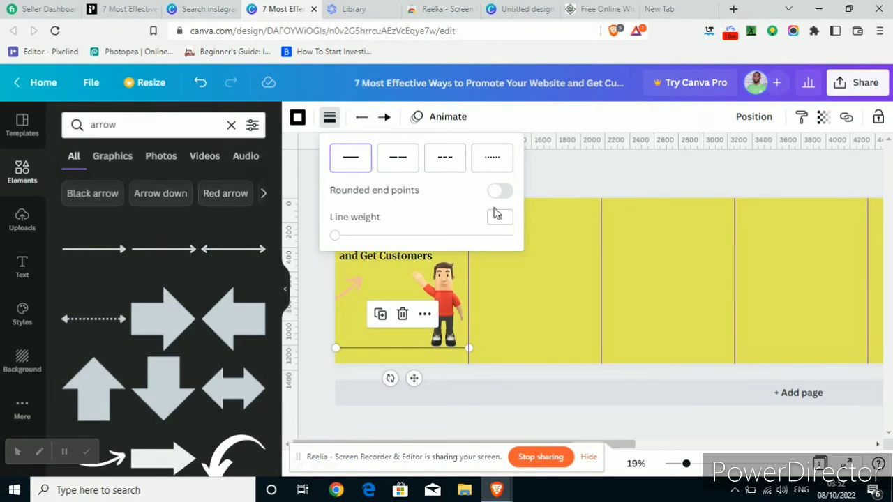
{"action": "left_click", "coordinate": [498, 215]}
{"action": "key", "text": "Return"}
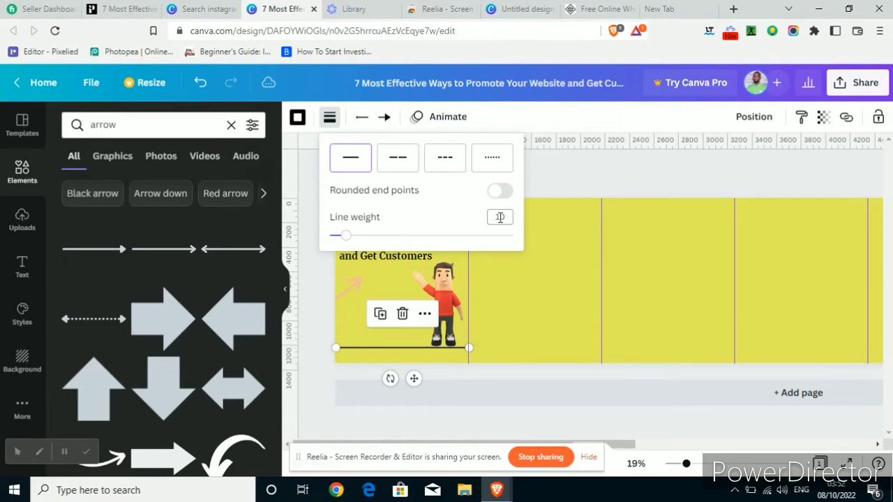
{"action": "left_click", "coordinate": [500, 217]}
{"action": "left_click", "coordinate": [310, 325]}
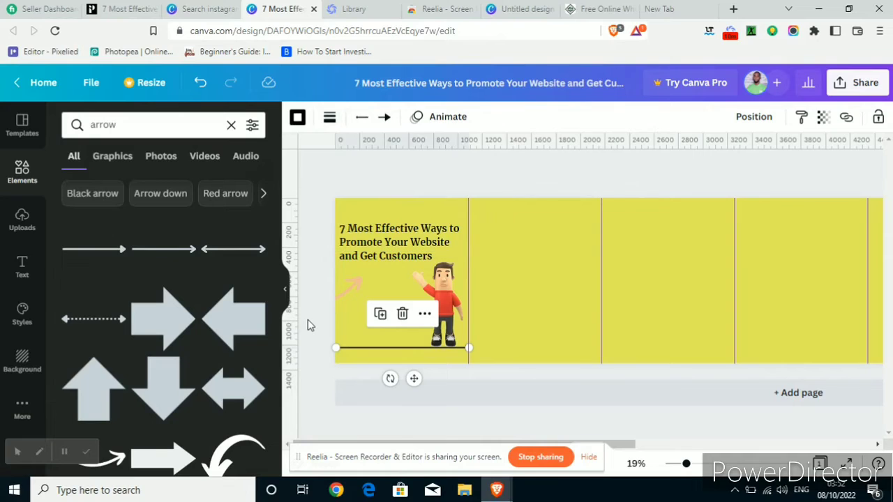
{"action": "left_click", "coordinate": [310, 326]}
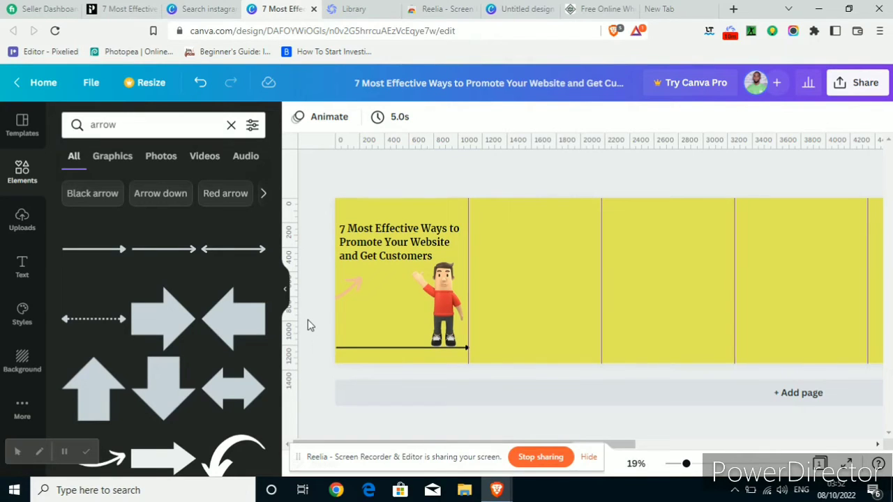
Remove the arrowhead from the ground line by giving its line end the plain style
{"action": "left_click", "coordinate": [407, 347]}
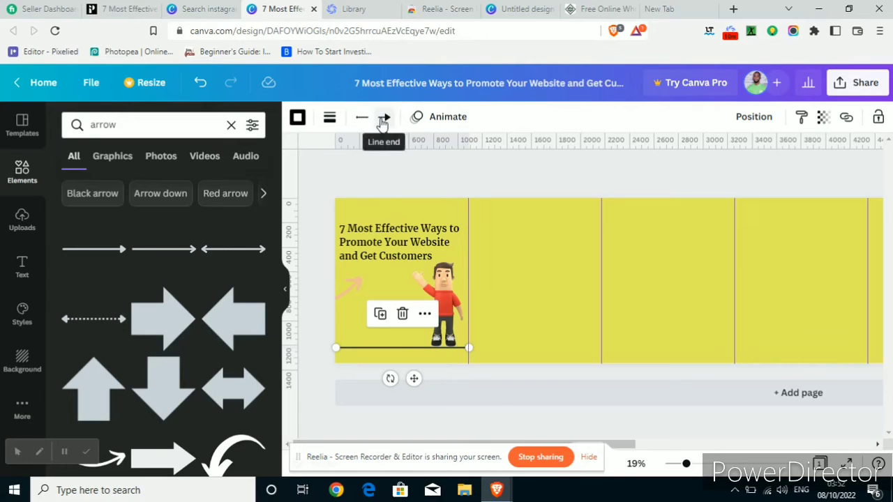
{"action": "left_click", "coordinate": [382, 118]}
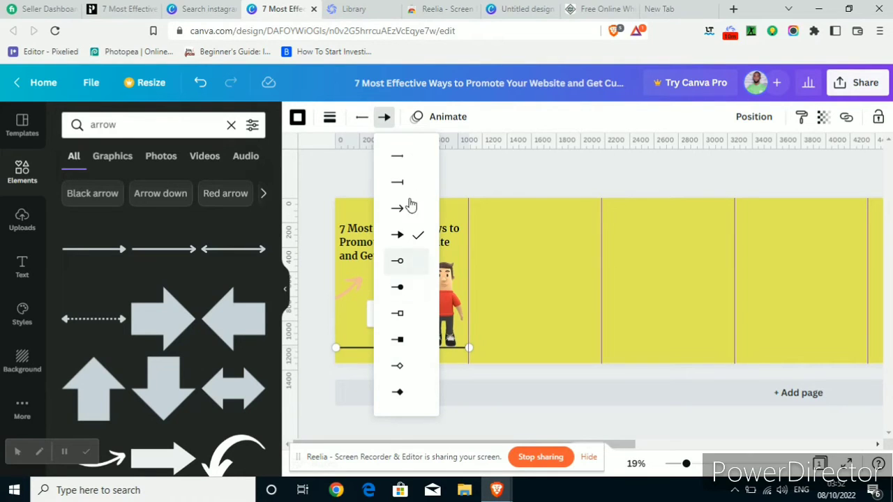
{"action": "left_click", "coordinate": [410, 165]}
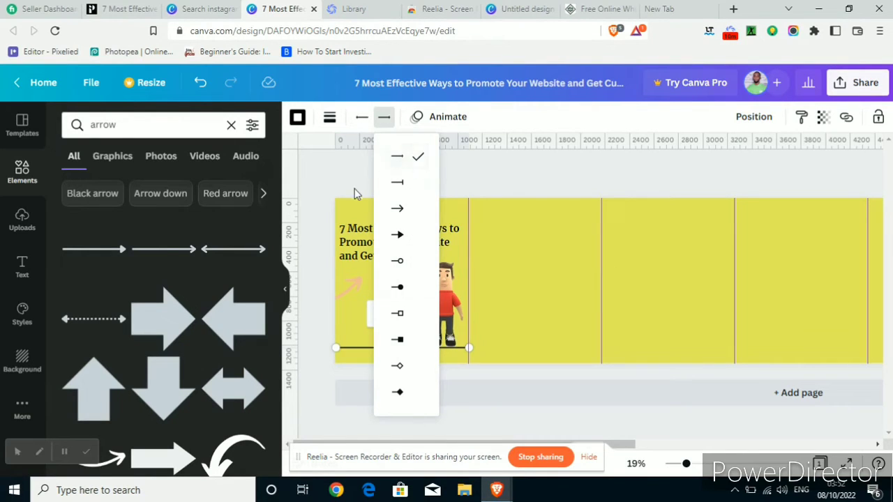
{"action": "left_click", "coordinate": [325, 185]}
{"action": "left_click", "coordinate": [328, 187]}
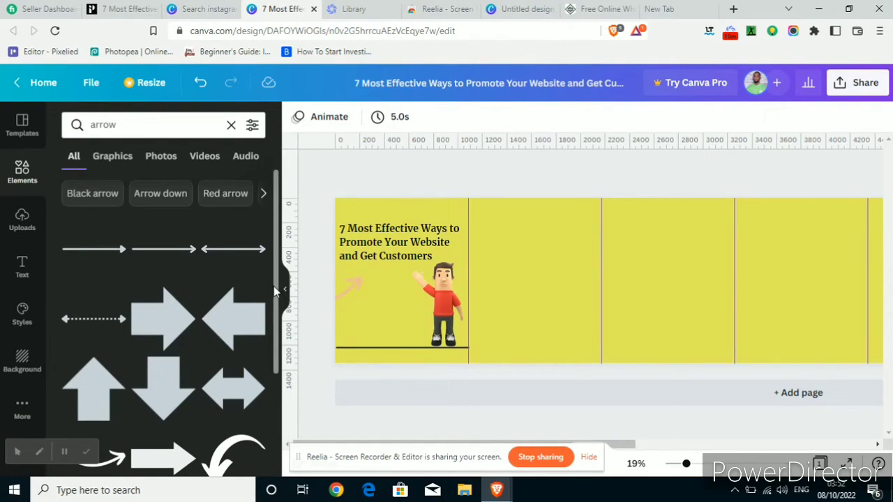
Add the white triple-chevron arrow, shrink it and place it below the ground line at the first slide's lower right
{"action": "scroll", "coordinate": [273, 286], "scroll_direction": "down", "scroll_amount": 3}
{"action": "left_click_drag", "start_coordinate": [273, 425], "coordinate": [274, 430]}
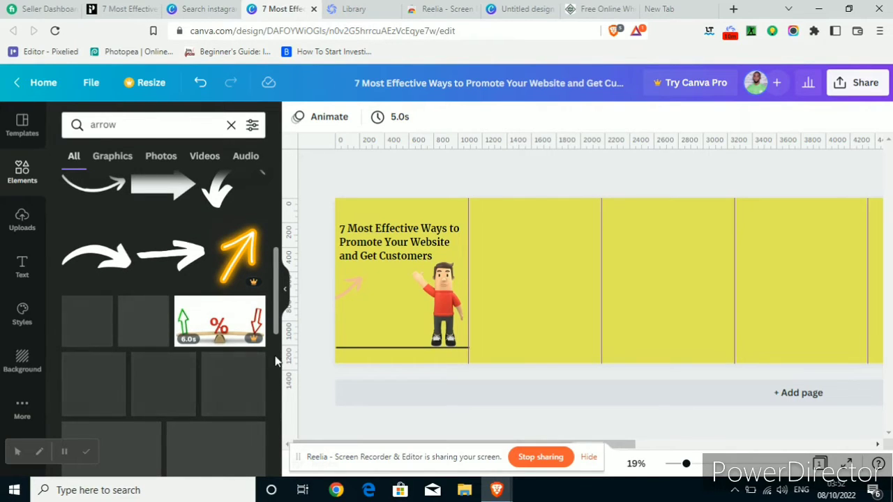
{"action": "left_click_drag", "start_coordinate": [278, 325], "coordinate": [278, 357]}
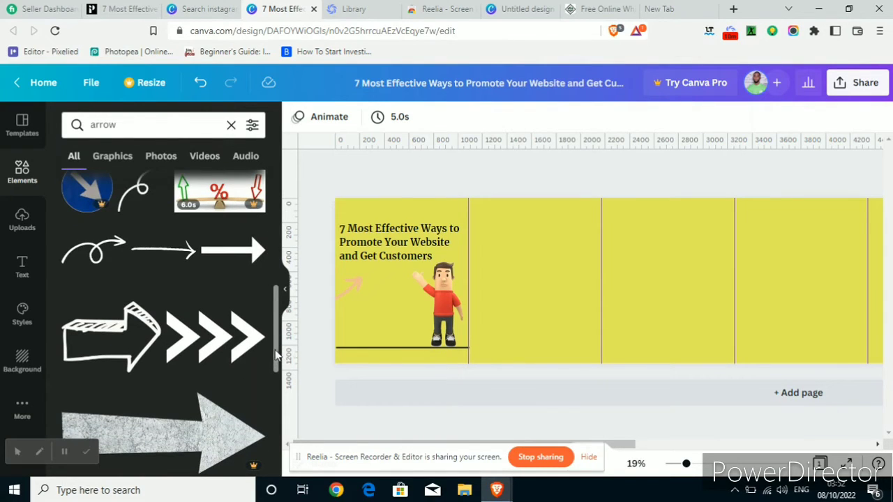
{"action": "left_click", "coordinate": [221, 343]}
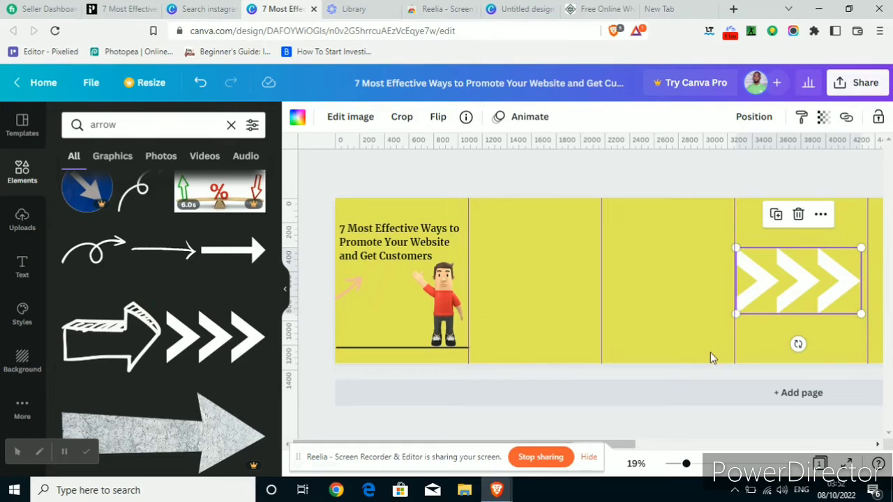
{"action": "left_click_drag", "start_coordinate": [814, 305], "coordinate": [528, 330]}
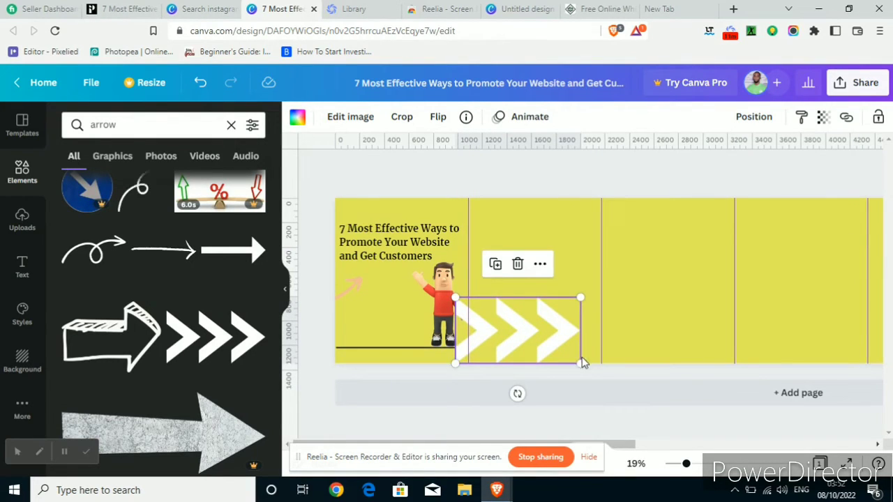
{"action": "left_click_drag", "start_coordinate": [580, 362], "coordinate": [489, 293]}
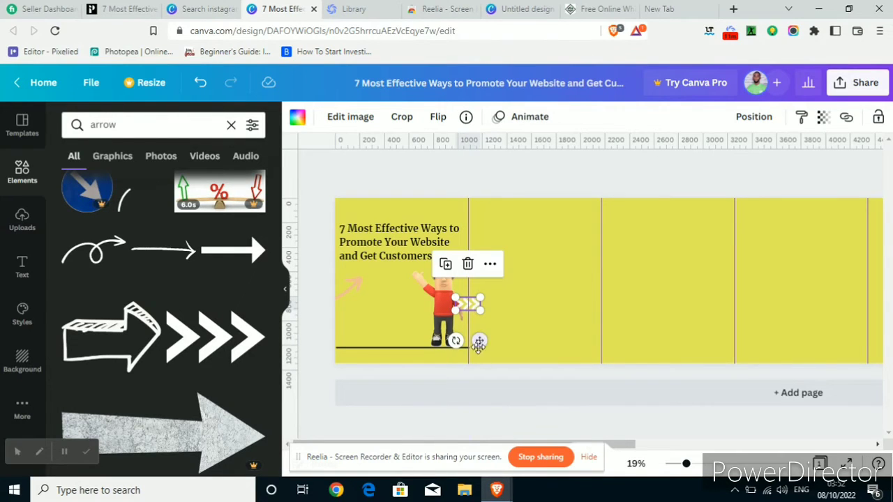
{"action": "left_click_drag", "start_coordinate": [479, 342], "coordinate": [456, 394]}
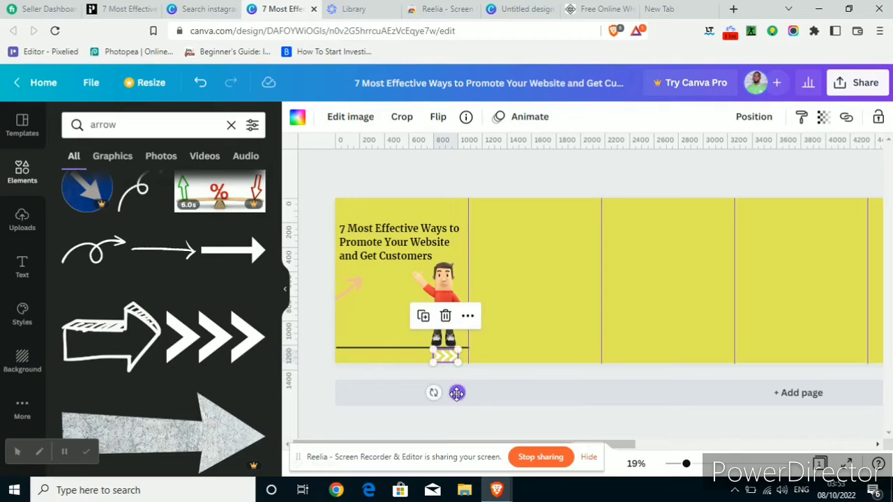
Recolour the triple-chevron arrow below the ground line with the red from the photo colours
{"action": "left_click", "coordinate": [297, 119]}
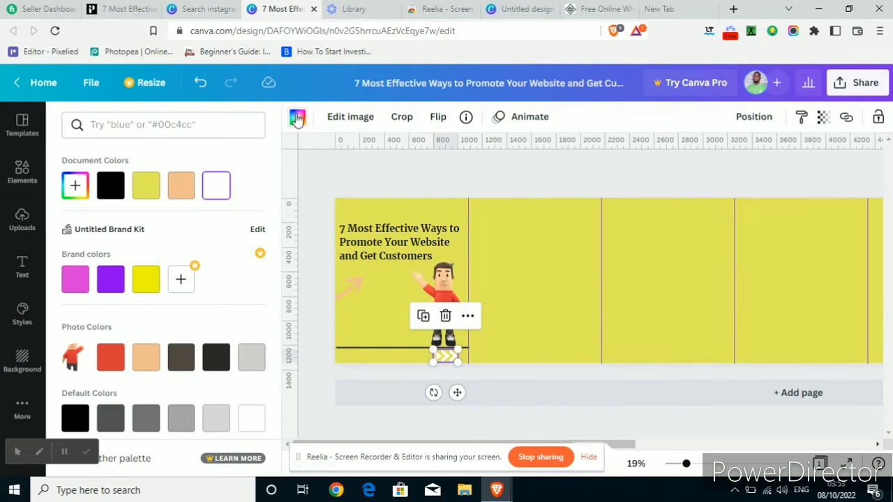
{"action": "left_click", "coordinate": [106, 359]}
{"action": "left_click", "coordinate": [426, 174]}
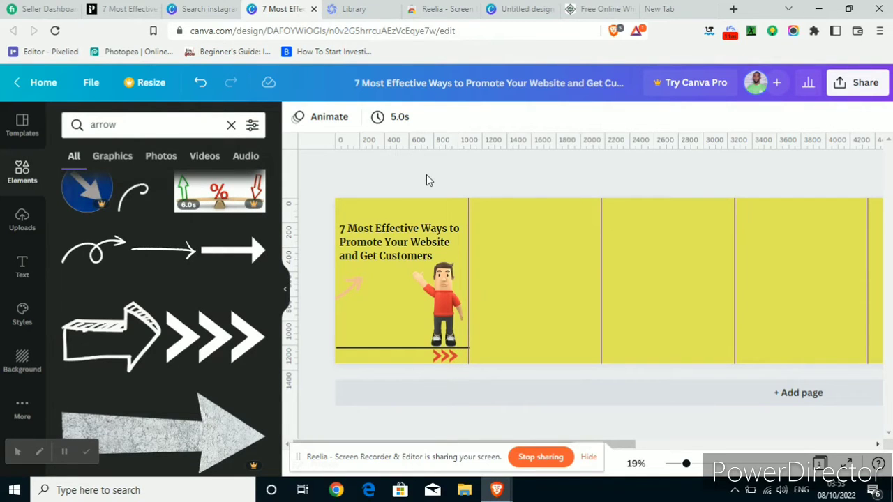
Add a subheading text reading "swipe left" and set its font size to 35
{"action": "left_click", "coordinate": [413, 233]}
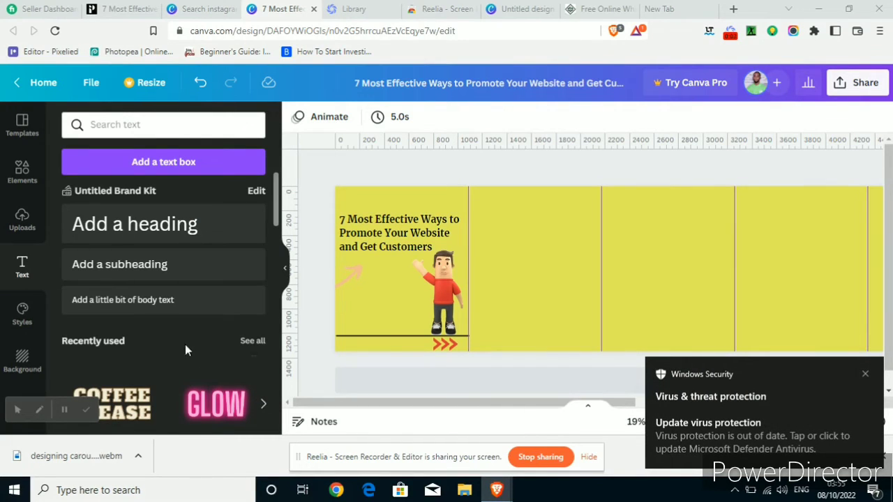
{"action": "left_click", "coordinate": [139, 268]}
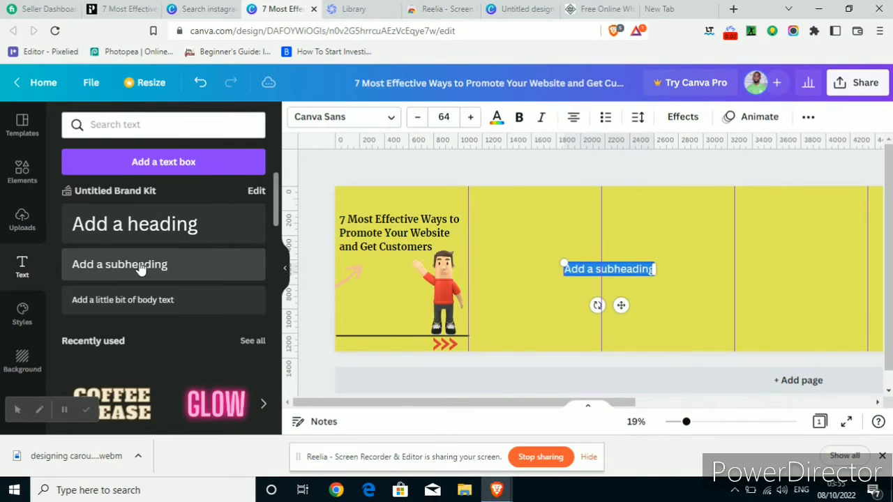
{"action": "type", "text": "sw"}
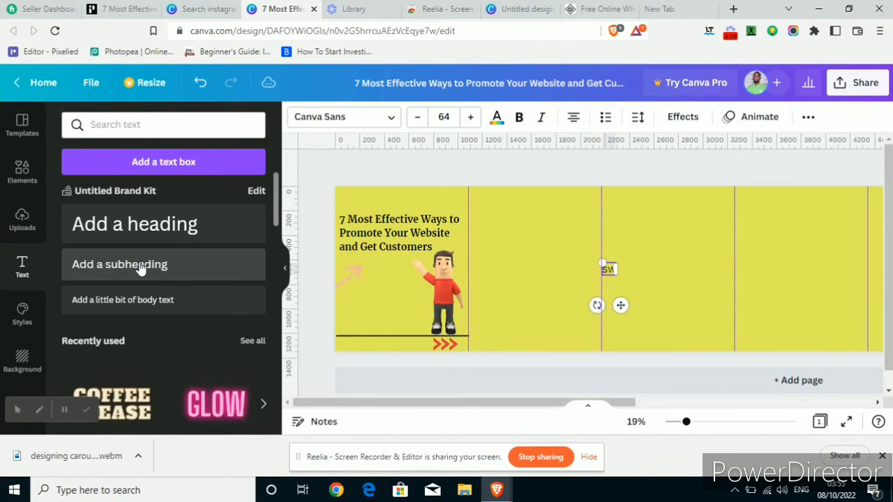
{"action": "type", "text": "ipe left"}
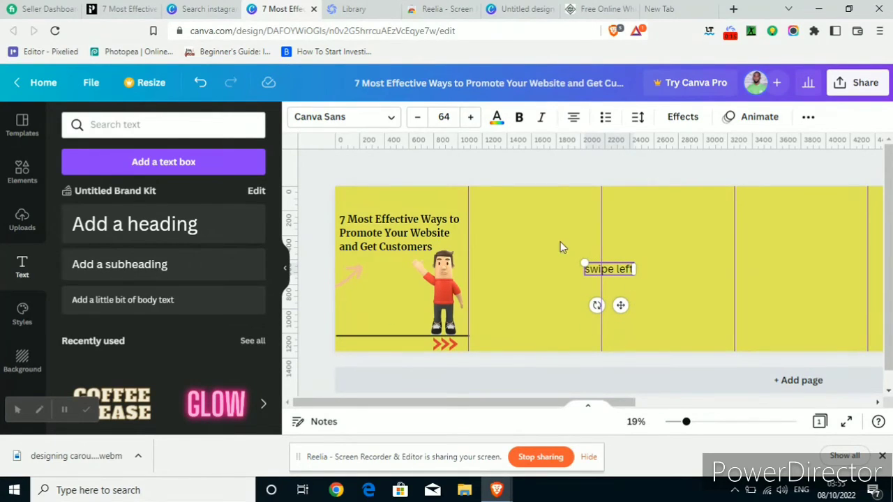
{"action": "left_click", "coordinate": [443, 117]}
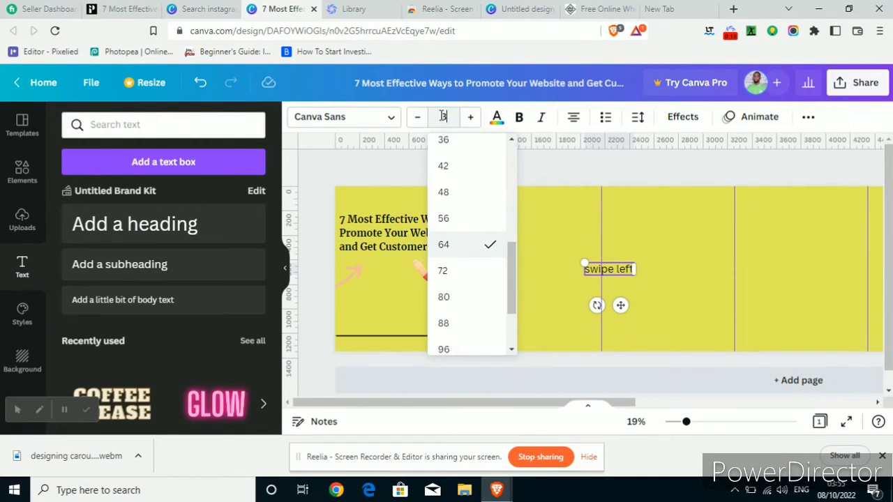
{"action": "key", "text": "Return"}
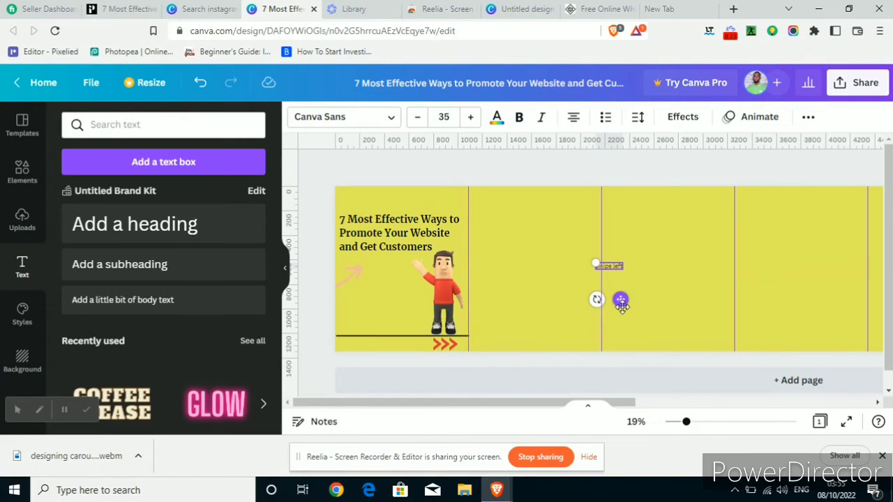
Place the "swipe left" text just below the ground line at the first slide's lower left corner
{"action": "left_click_drag", "start_coordinate": [620, 299], "coordinate": [367, 380]}
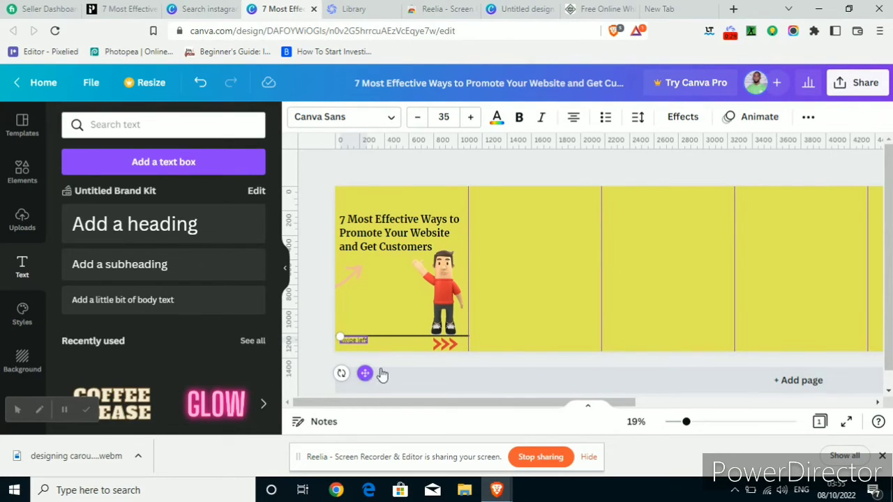
{"action": "left_click", "coordinate": [382, 351]}
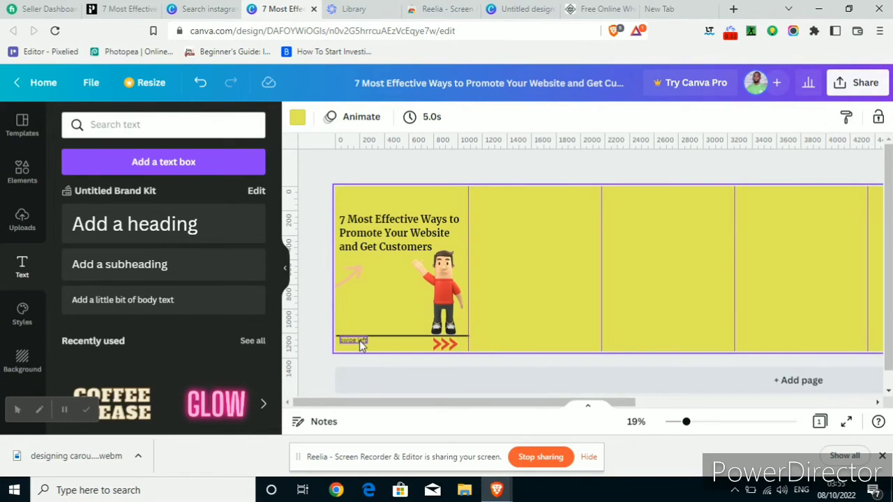
{"action": "left_click", "coordinate": [359, 340]}
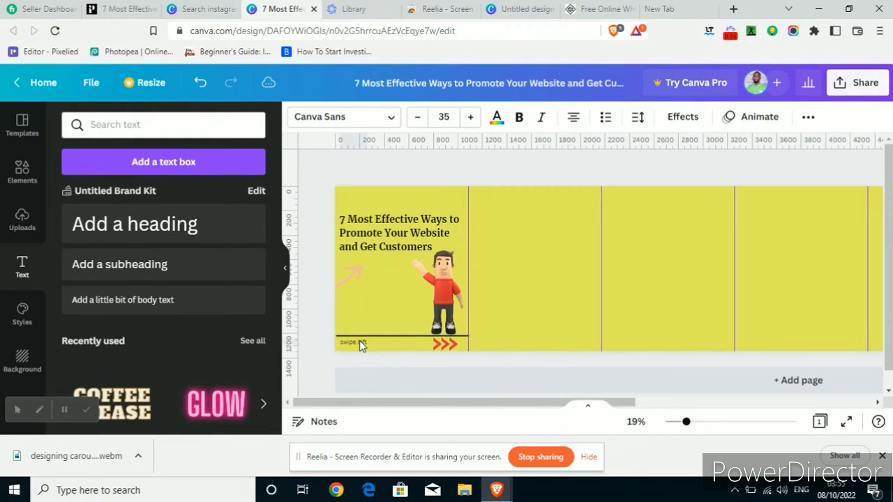
{"action": "left_click", "coordinate": [359, 341]}
{"action": "left_click", "coordinate": [316, 270]}
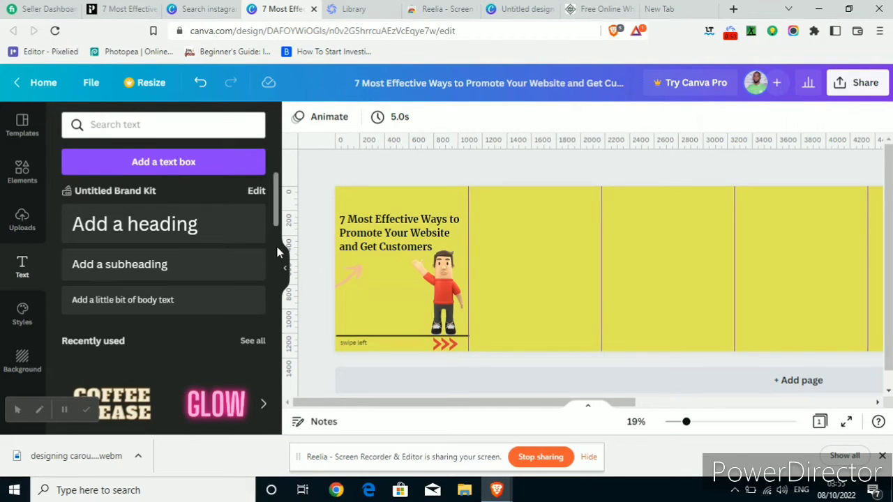
Search the elements for "instagram", add the gradient outline Instagram logo and place it small above the first slide's title
{"action": "left_click", "coordinate": [22, 182]}
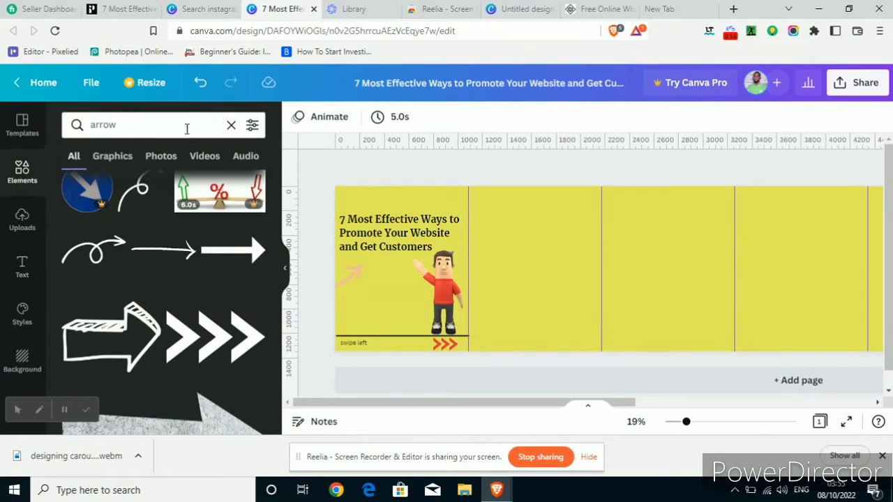
{"action": "left_click", "coordinate": [94, 119]}
{"action": "double_click", "coordinate": [94, 120]}
{"action": "type", "text": "insat"}
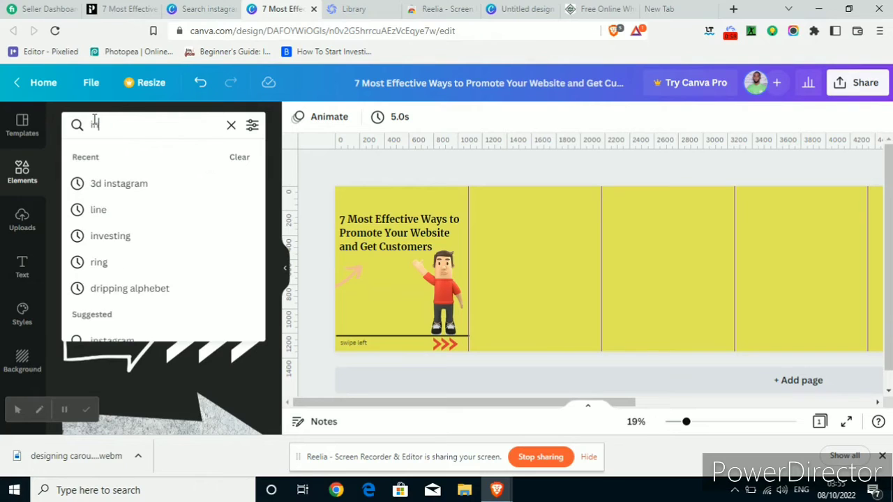
{"action": "key", "text": "BackSpace"}
{"action": "key", "text": "BackSpace"}
{"action": "key", "text": "BackSpace"}
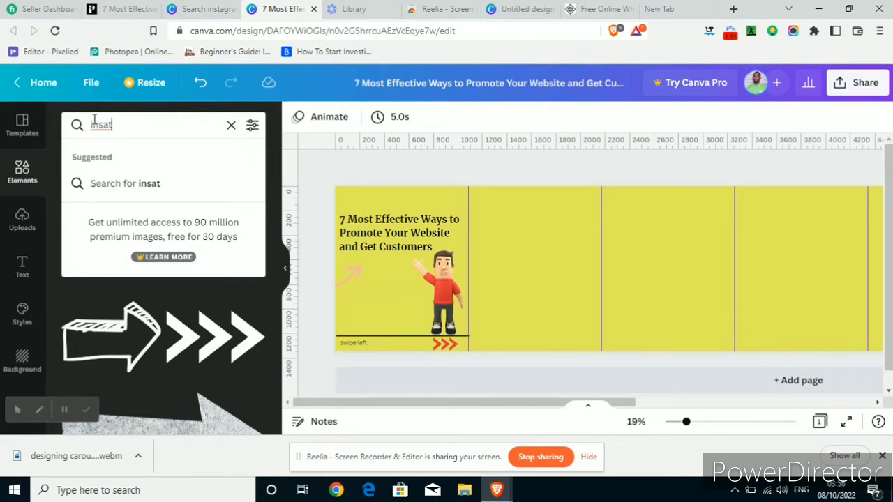
{"action": "type", "text": "sta"}
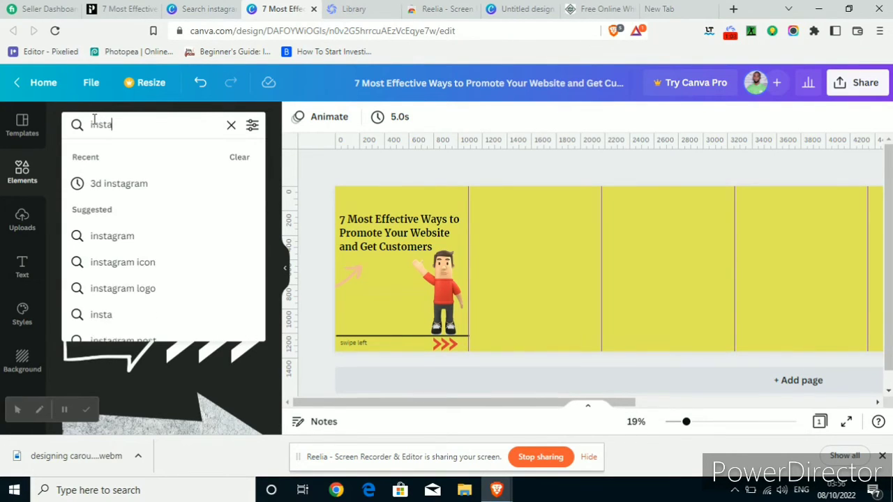
{"action": "type", "text": "gram"}
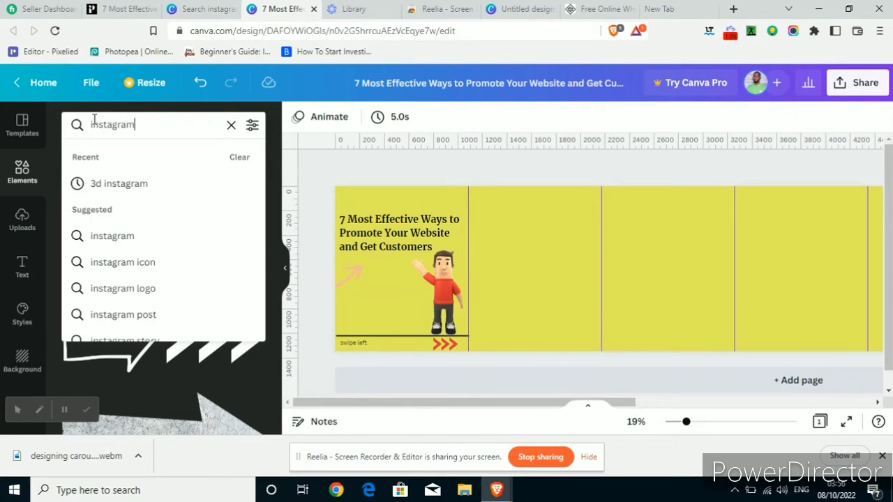
{"action": "key", "text": "Return"}
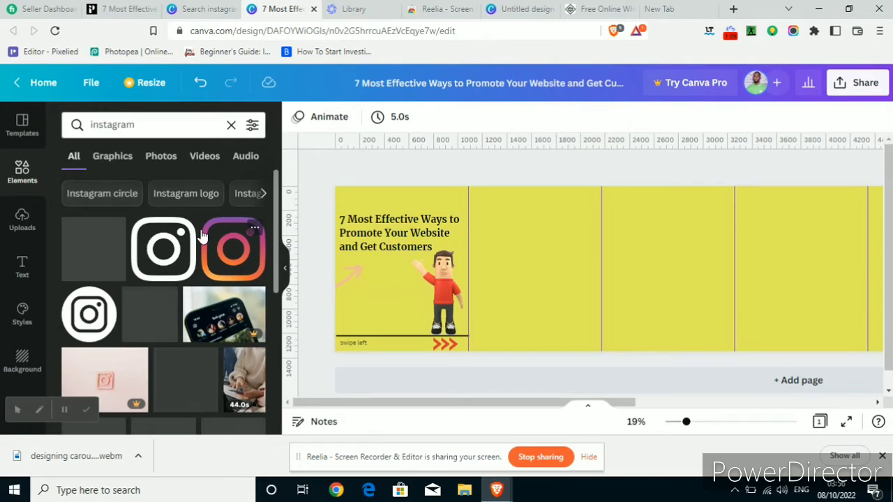
{"action": "left_click", "coordinate": [202, 237]}
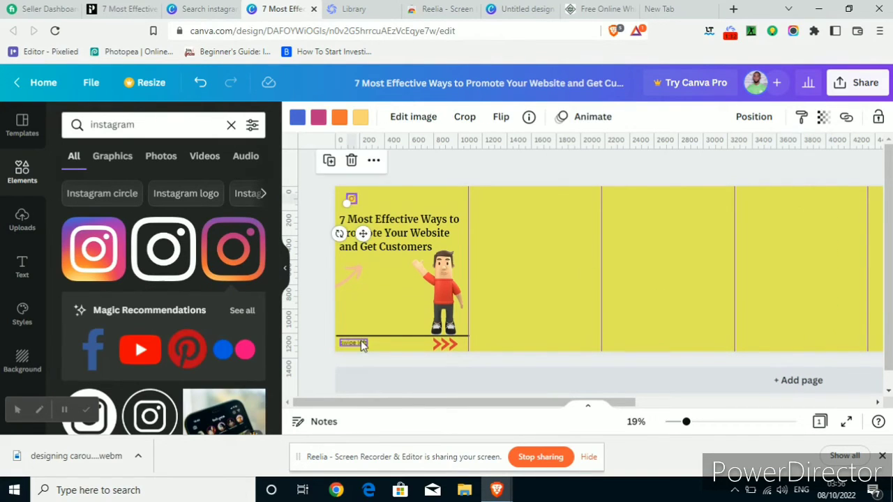
Duplicate the "swipe left" text and move the copy up beside the Instagram logo
{"action": "left_click", "coordinate": [353, 344]}
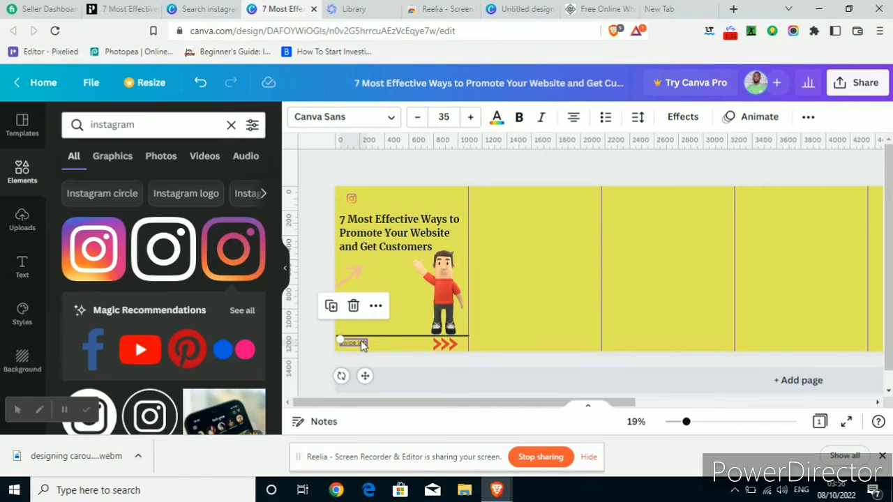
{"action": "double_click", "coordinate": [362, 345]}
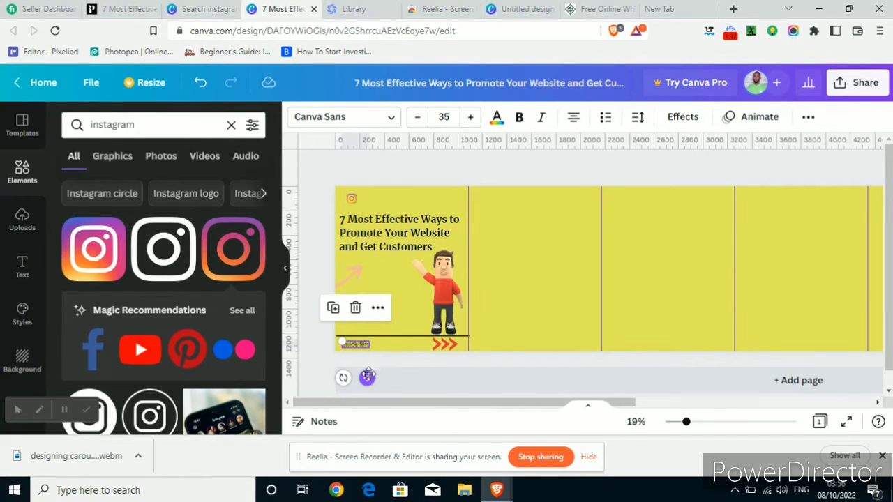
{"action": "left_click_drag", "start_coordinate": [367, 378], "coordinate": [394, 261]}
{"action": "left_click_drag", "start_coordinate": [394, 261], "coordinate": [385, 228]}
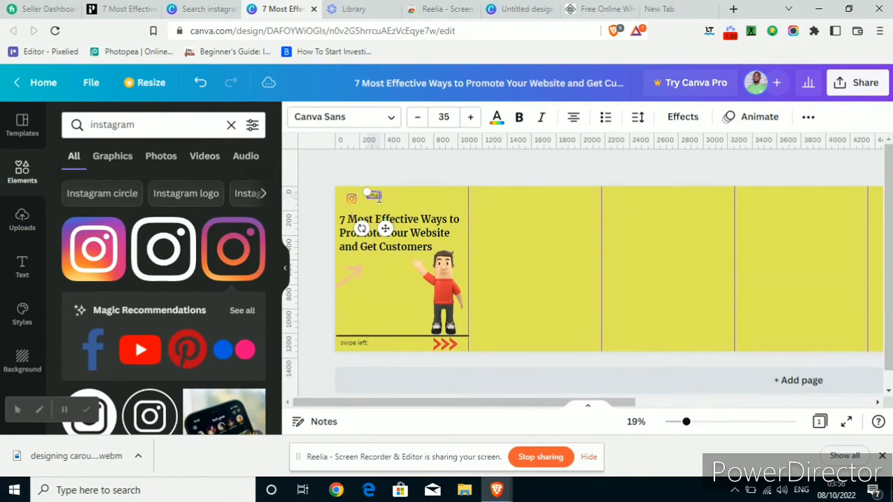
Replace the copied text with the account's Instagram handle and align it just right of the Instagram logo
{"action": "type", "text": "artin"}
{"action": "type", "text": "g48"}
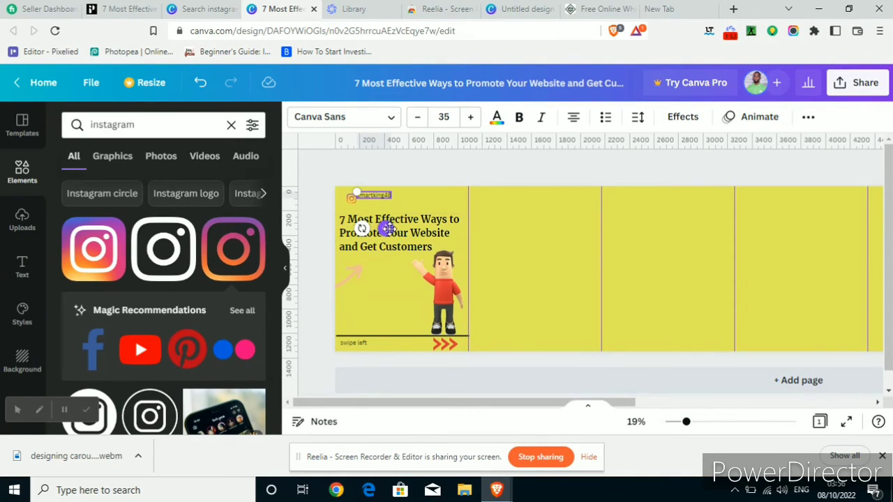
{"action": "left_click_drag", "start_coordinate": [387, 229], "coordinate": [389, 231]}
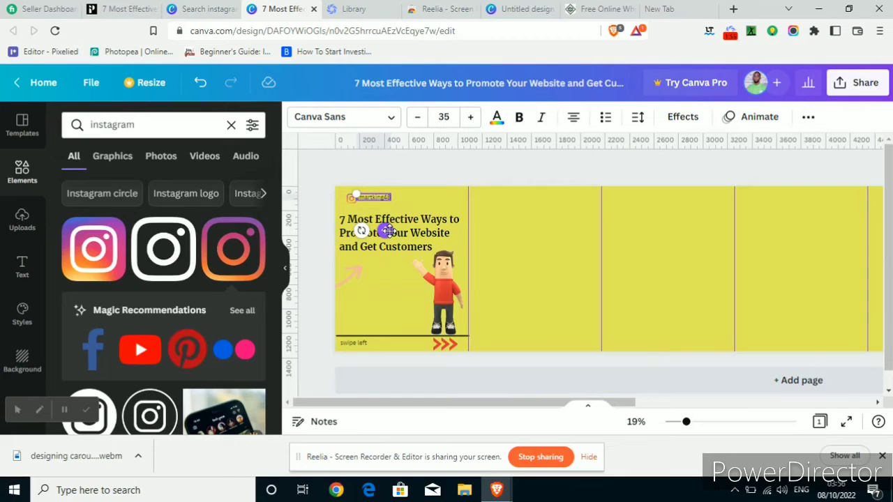
{"action": "left_click", "coordinate": [422, 181]}
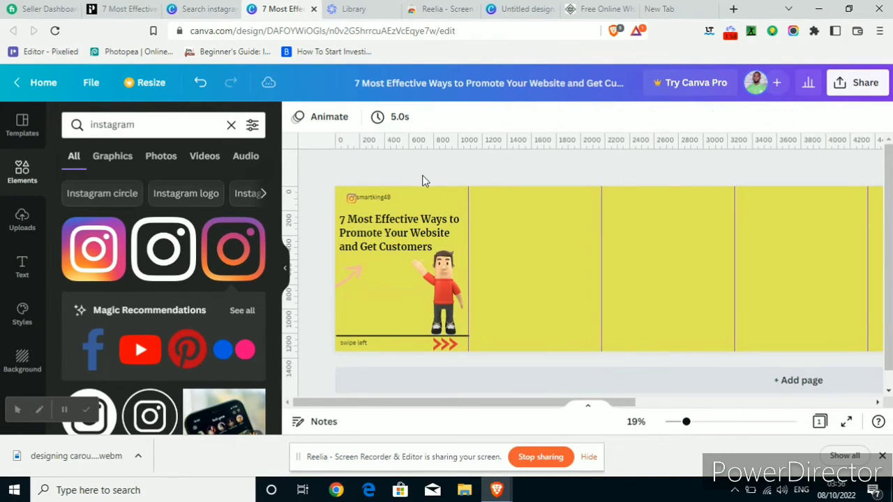
{"action": "left_click", "coordinate": [384, 195]}
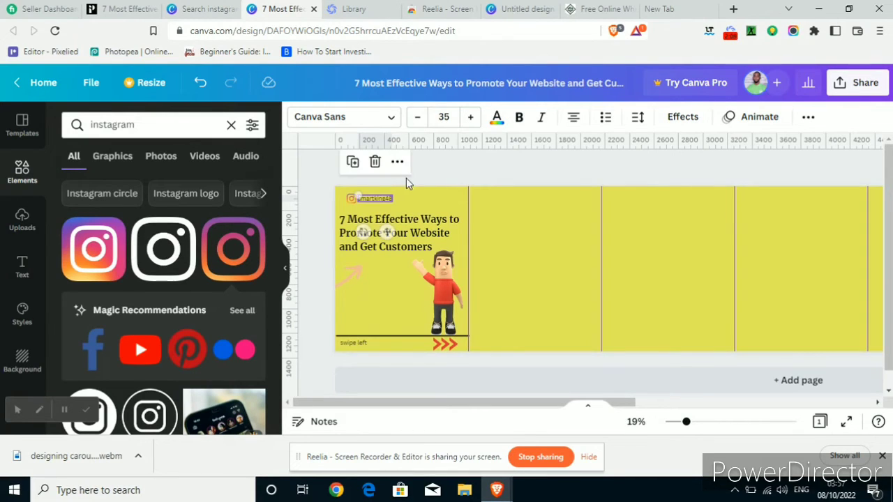
{"action": "left_click", "coordinate": [445, 171]}
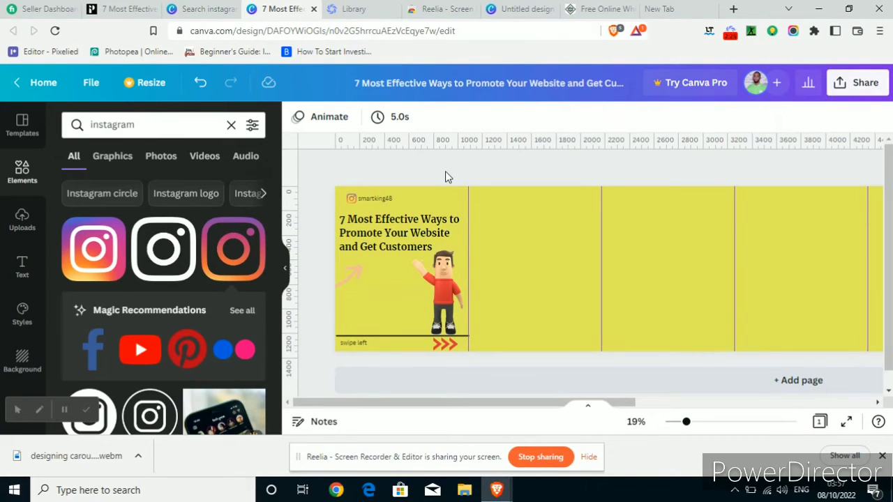
Duplicate the red triple-chevron arrow and place a copy at the lower right of each of the other slides
{"action": "left_click", "coordinate": [447, 344]}
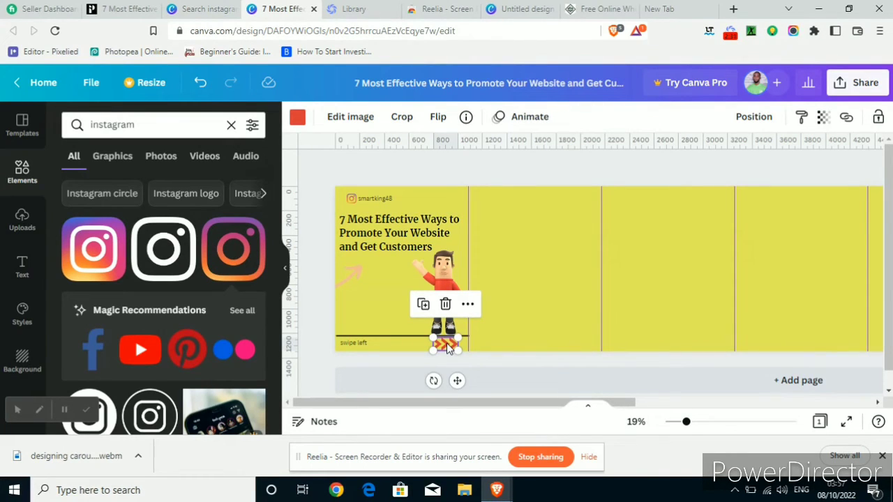
{"action": "left_click_drag", "start_coordinate": [447, 345], "coordinate": [578, 337]}
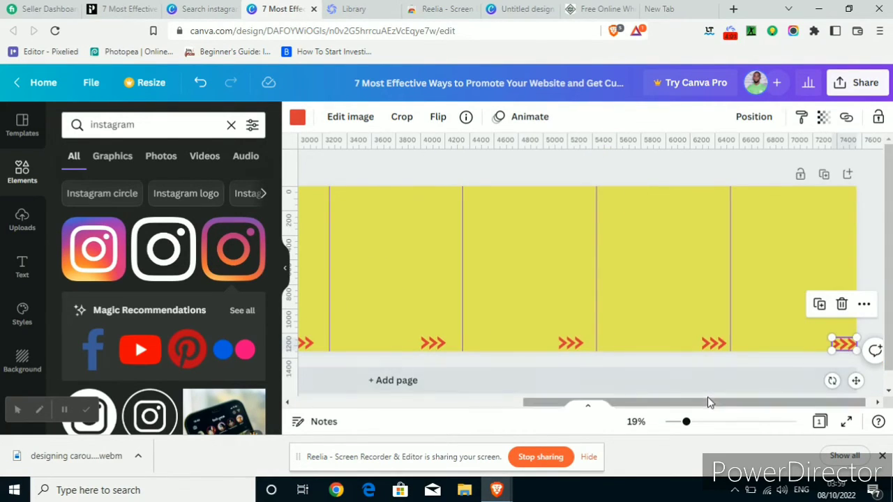
{"action": "left_click_drag", "start_coordinate": [708, 403], "coordinate": [361, 421]}
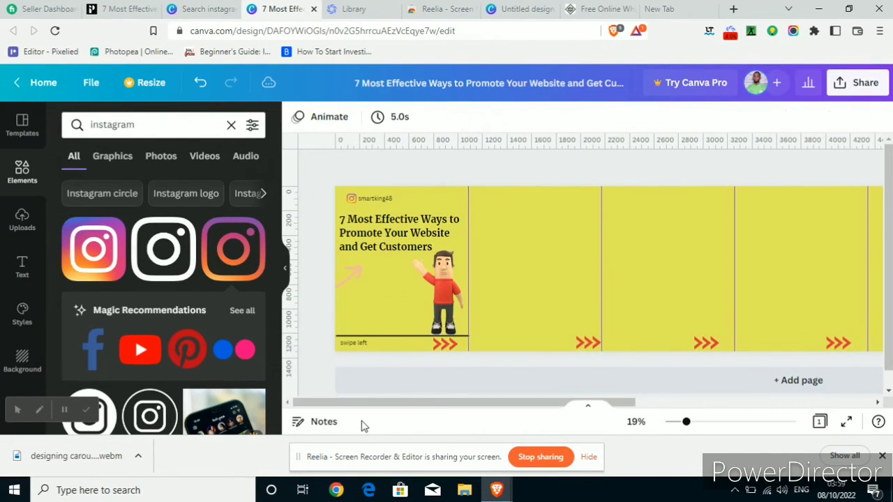
Duplicate the "swipe left" text and place a copy at the lower left of each of the other slides
{"action": "left_click", "coordinate": [351, 344]}
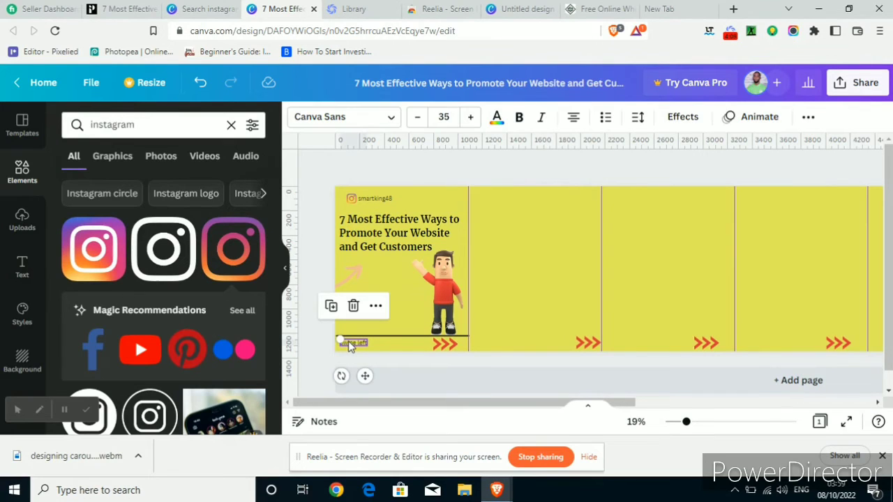
{"action": "left_click_drag", "start_coordinate": [349, 342], "coordinate": [350, 344]}
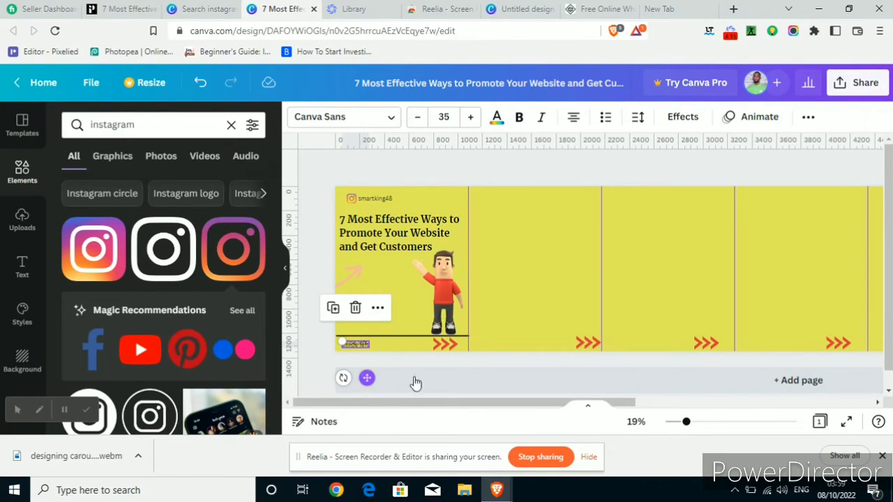
{"action": "left_click_drag", "start_coordinate": [367, 378], "coordinate": [492, 375]}
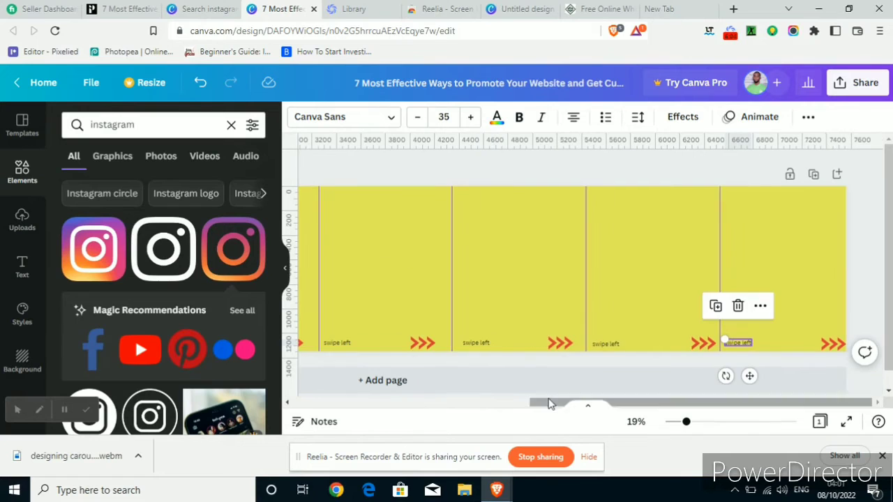
{"action": "left_click_drag", "start_coordinate": [548, 403], "coordinate": [258, 391]}
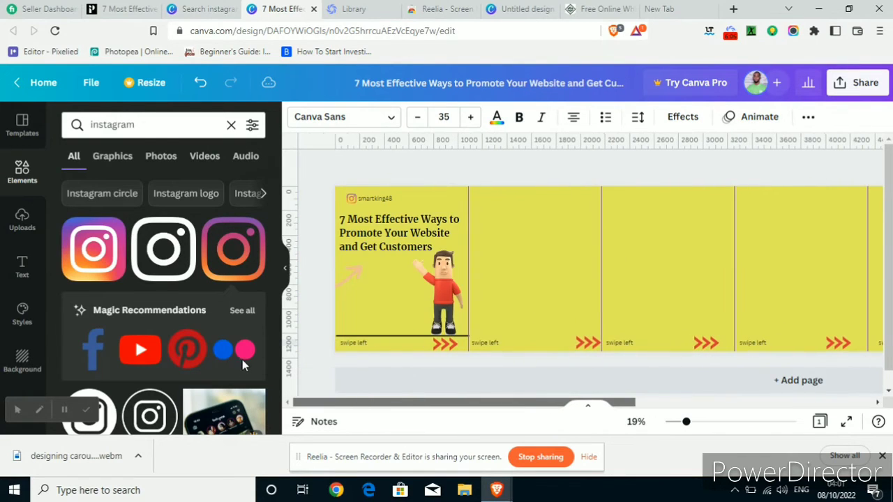
{"action": "left_click_drag", "start_coordinate": [242, 360], "coordinate": [243, 360]}
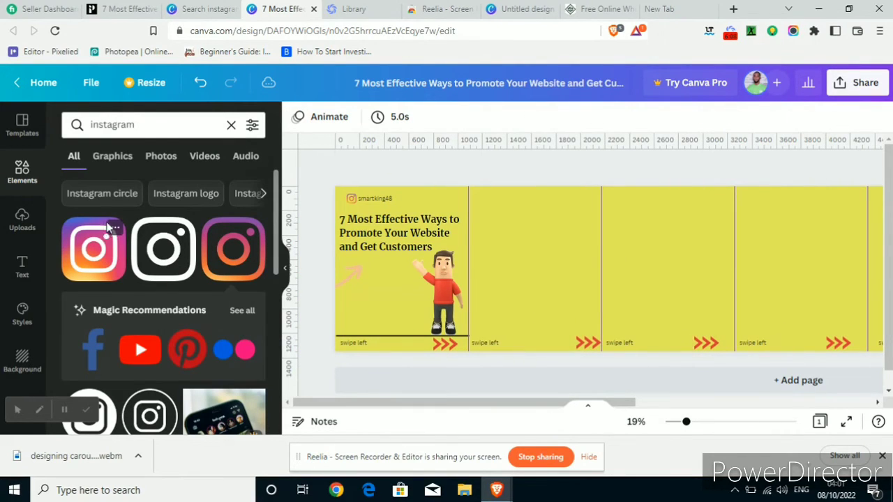
Search the graphics elements for "graphics"
{"action": "left_click", "coordinate": [110, 161]}
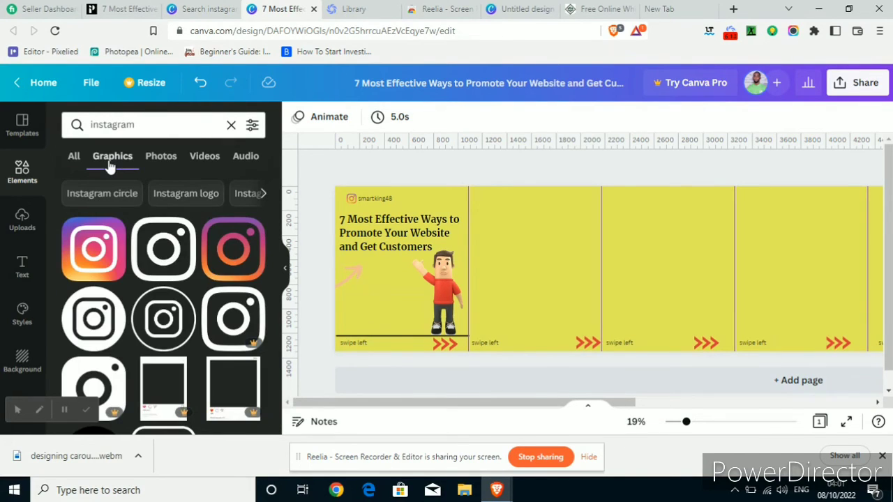
{"action": "left_click", "coordinate": [117, 129]}
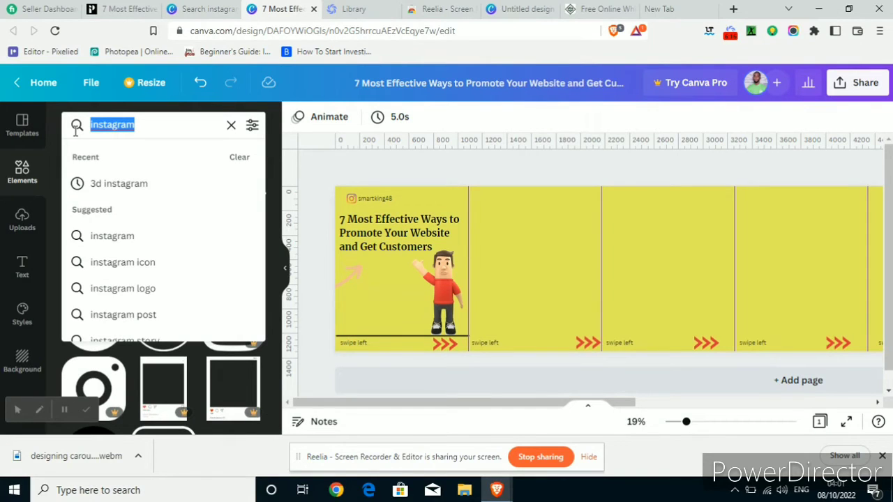
{"action": "type", "text": "grap"}
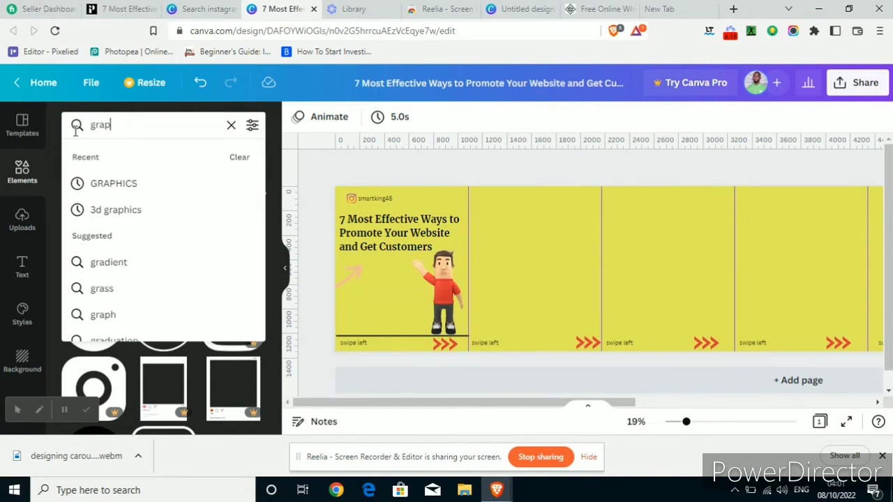
{"action": "type", "text": "hics"}
{"action": "key", "text": "Return"}
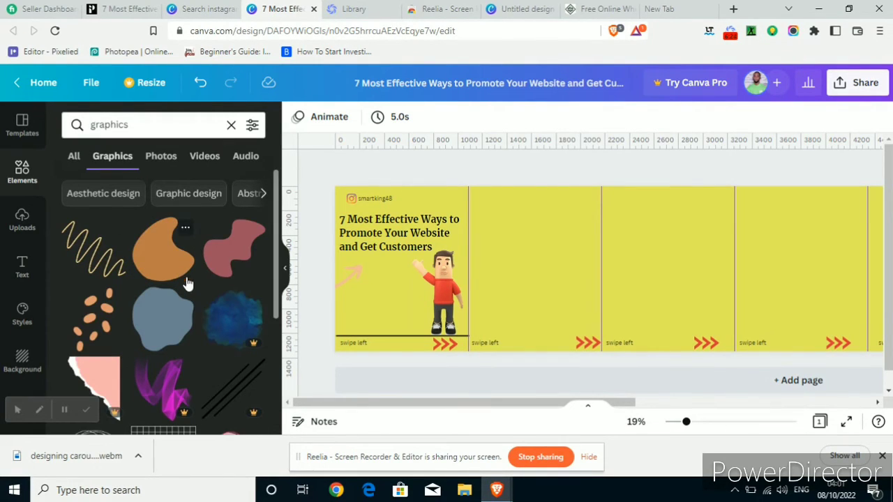
Add the orange scattered-spots graphic, enlarge it and place it partly off the top edge across the boundary of slides three and four
{"action": "left_click", "coordinate": [100, 313]}
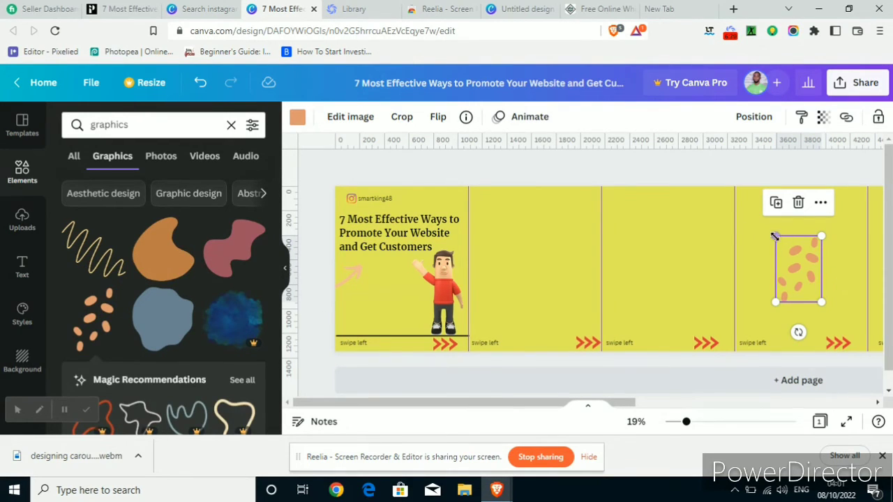
{"action": "left_click_drag", "start_coordinate": [774, 237], "coordinate": [732, 179]}
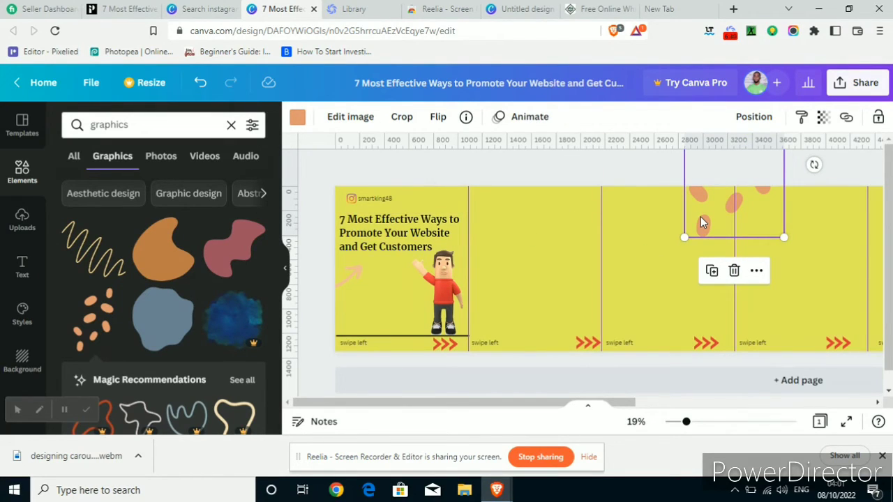
{"action": "left_click_drag", "start_coordinate": [700, 217], "coordinate": [702, 219]}
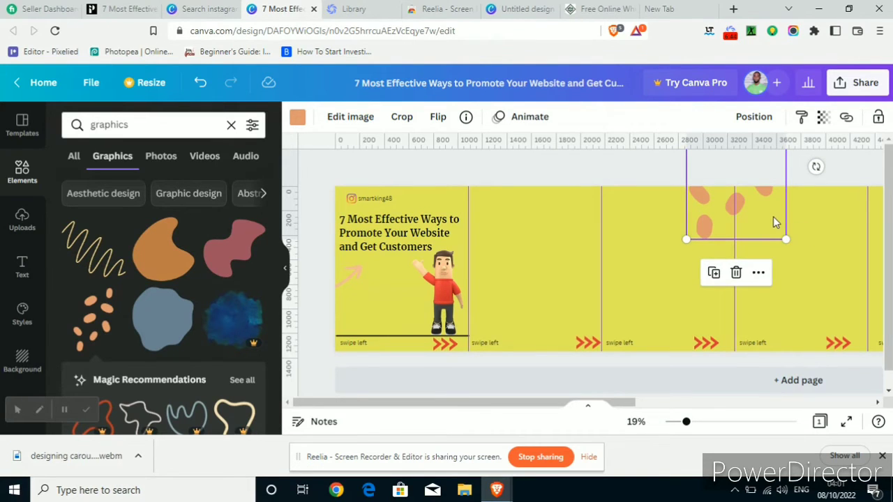
Duplicate the orange spots graphic and place the copy partly off the bottom edge across the boundary of slides six and seven
{"action": "left_click_drag", "start_coordinate": [772, 216], "coordinate": [880, 361]}
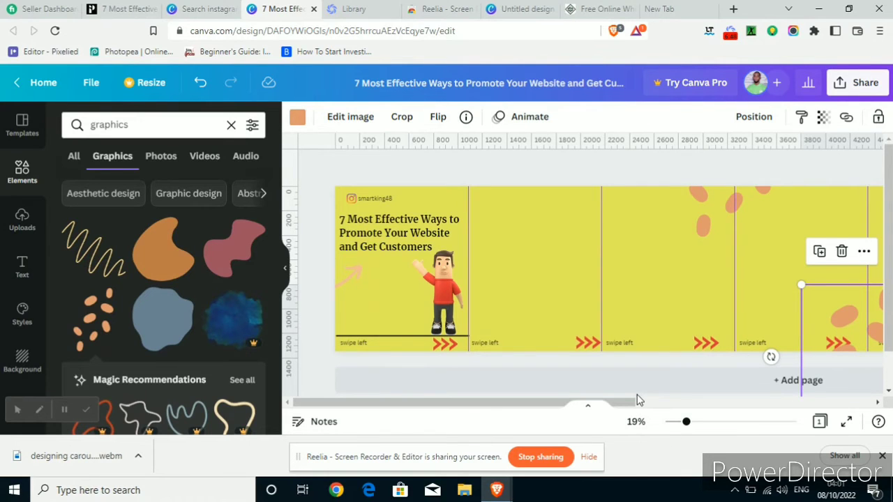
{"action": "left_click_drag", "start_coordinate": [638, 402], "coordinate": [825, 404]}
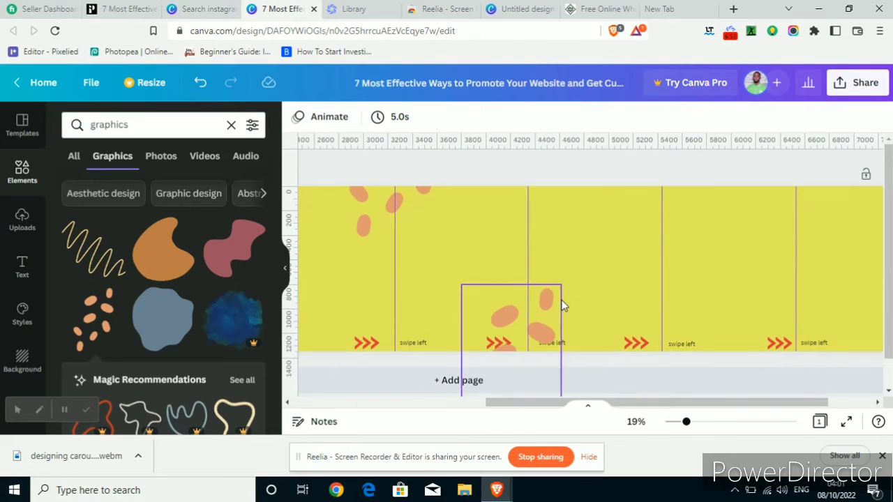
{"action": "left_click_drag", "start_coordinate": [551, 328], "coordinate": [791, 324]}
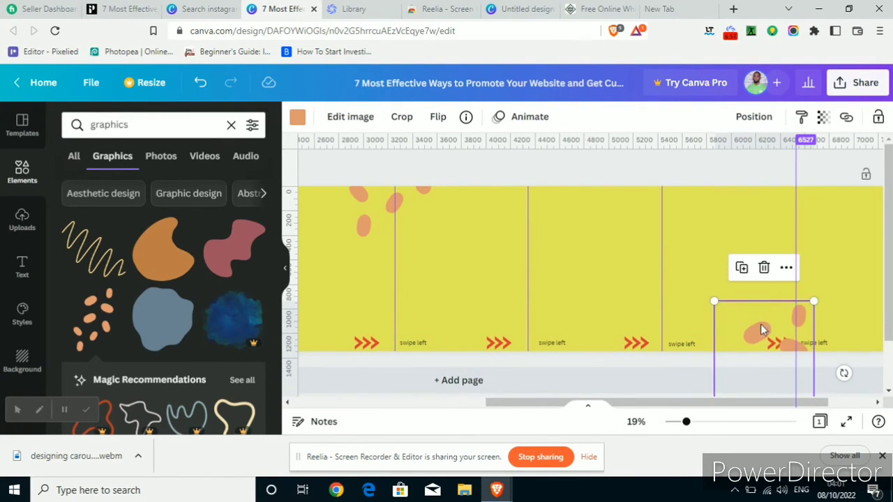
Add the grey-blue blob graphic, set it half off the last slide's right edge and recolour it light peach
{"action": "left_click", "coordinate": [188, 323]}
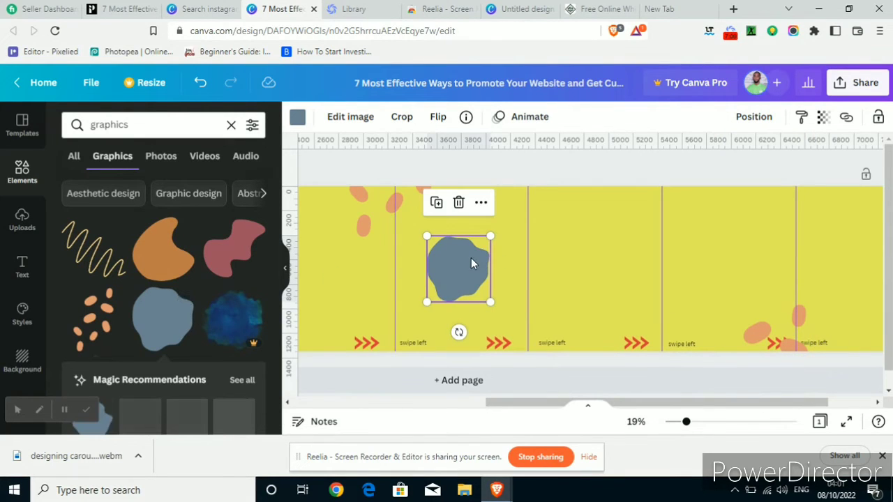
{"action": "left_click_drag", "start_coordinate": [471, 258], "coordinate": [887, 233]}
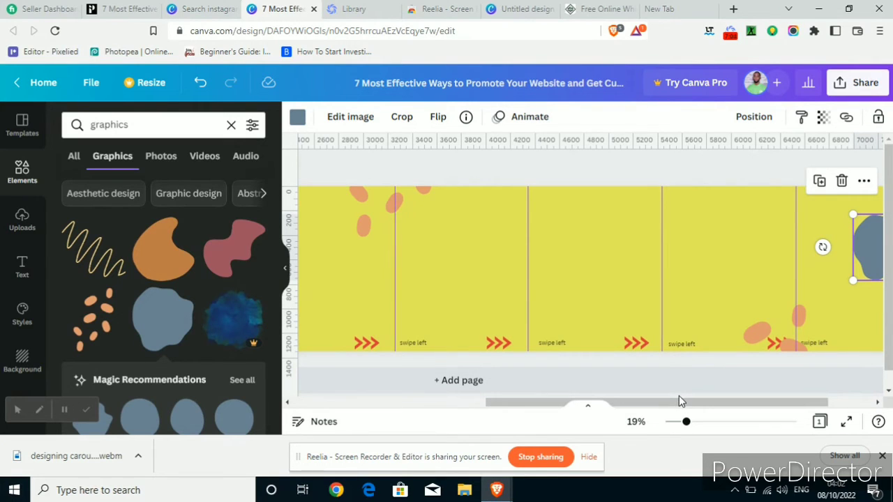
{"action": "left_click_drag", "start_coordinate": [679, 403], "coordinate": [858, 388]}
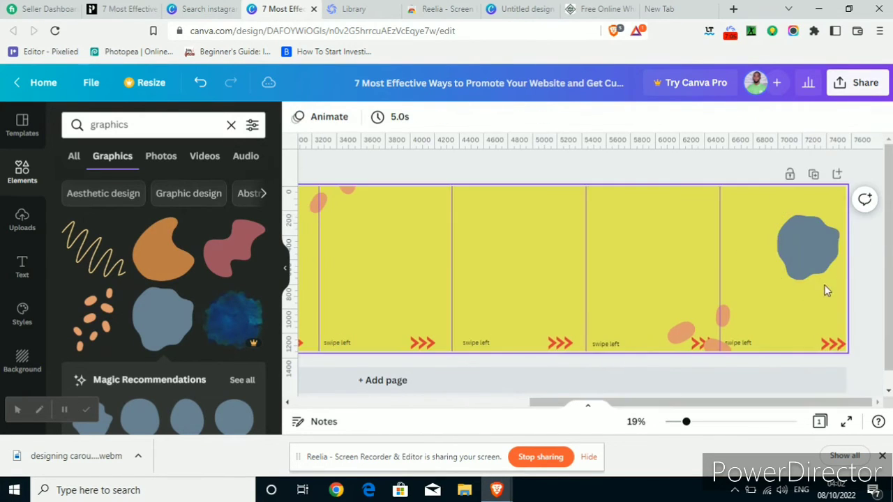
{"action": "left_click_drag", "start_coordinate": [811, 273], "coordinate": [841, 276]}
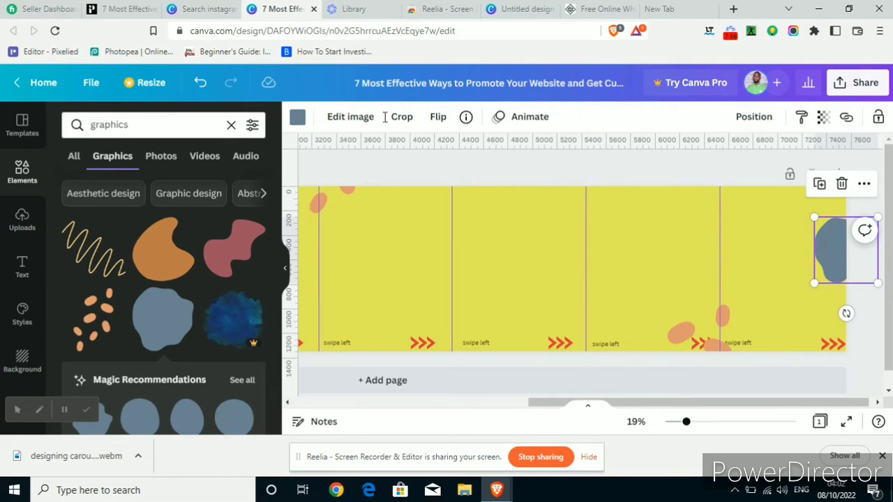
{"action": "left_click", "coordinate": [297, 117]}
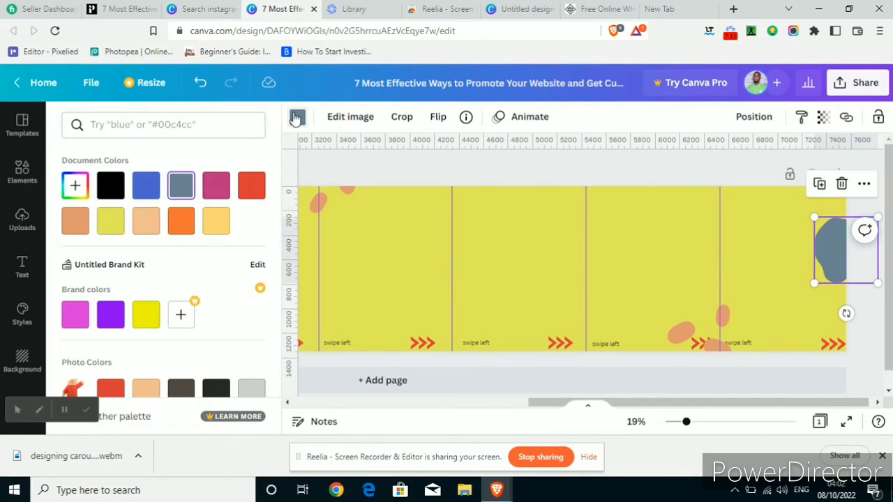
{"action": "left_click", "coordinate": [147, 230]}
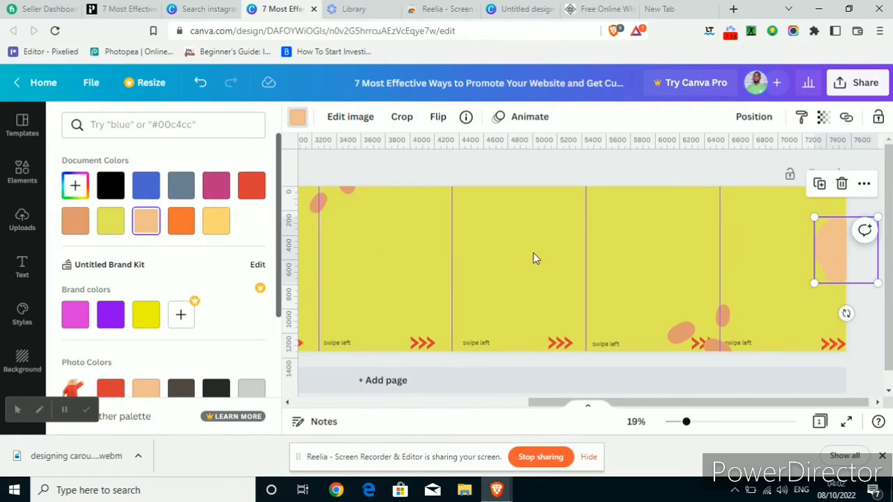
Duplicate the peach blob and place the copy partly off the upper-left corner of the first slide
{"action": "left_click", "coordinate": [851, 262]}
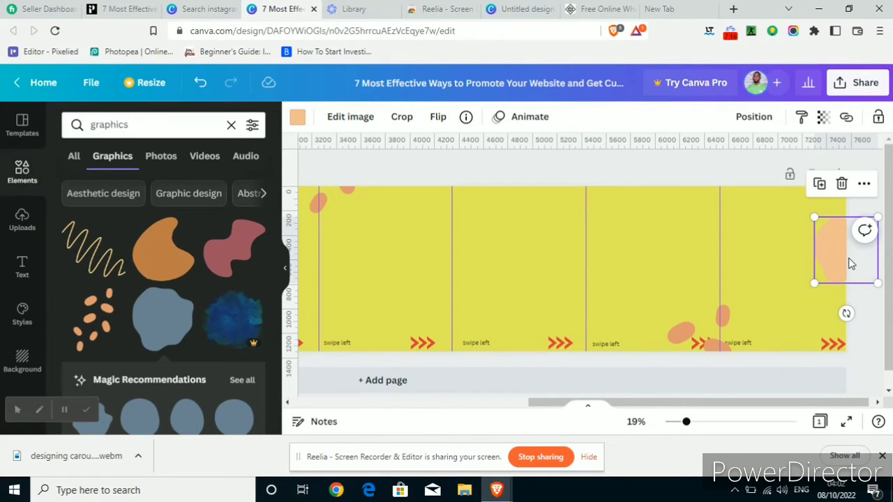
{"action": "left_click_drag", "start_coordinate": [849, 258], "coordinate": [243, 279]}
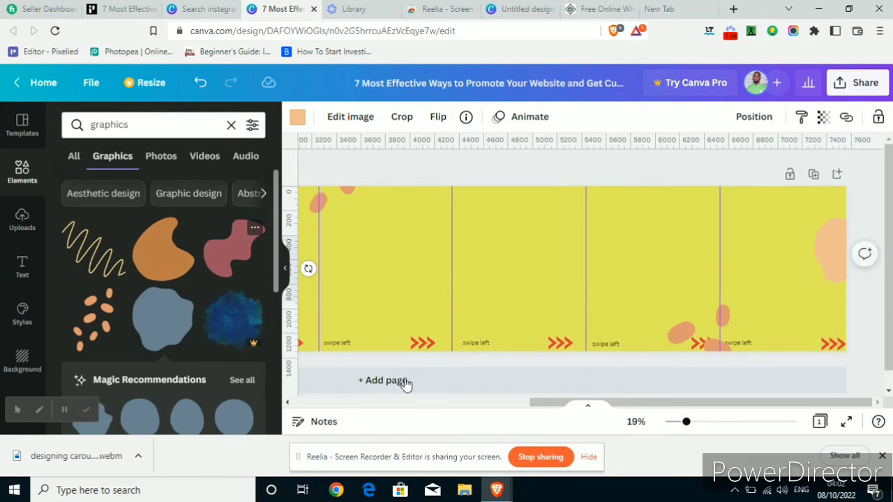
{"action": "left_click_drag", "start_coordinate": [541, 408], "coordinate": [243, 390]}
{"action": "left_click", "coordinate": [357, 328]}
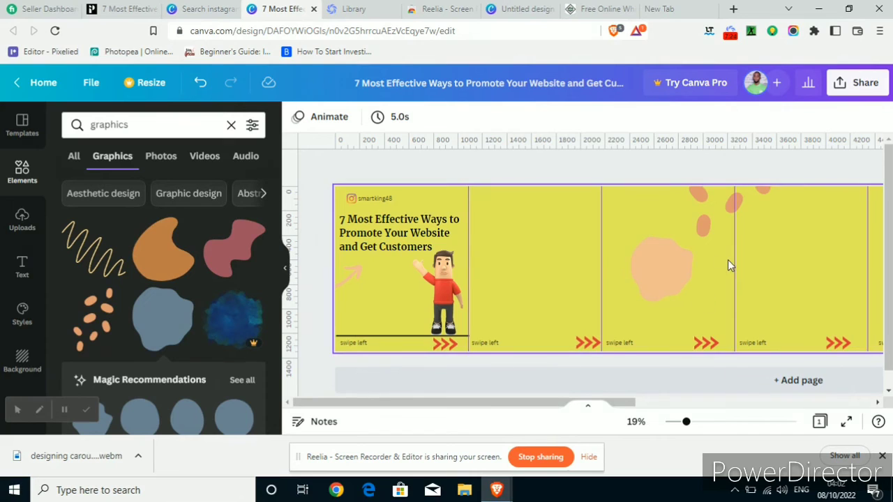
{"action": "left_click_drag", "start_coordinate": [666, 267], "coordinate": [333, 179]}
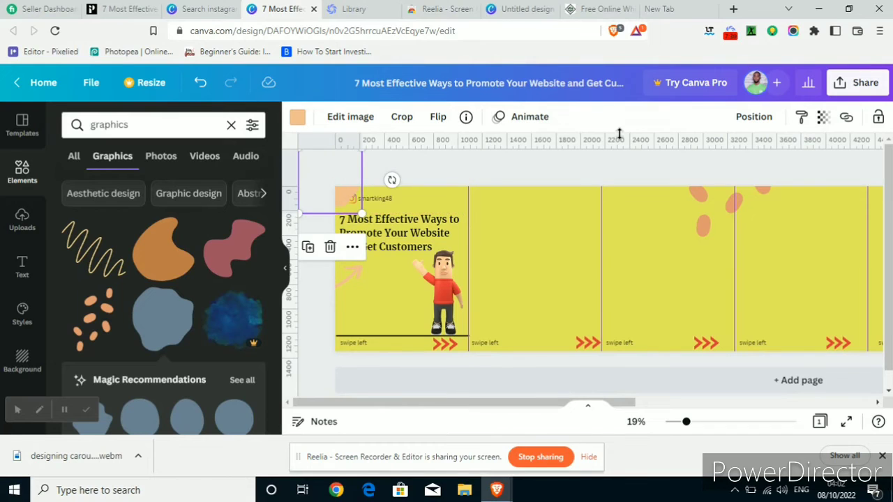
Send the corner peach blob backward until it lies behind the Instagram logo and handle
{"action": "left_click", "coordinate": [748, 118]}
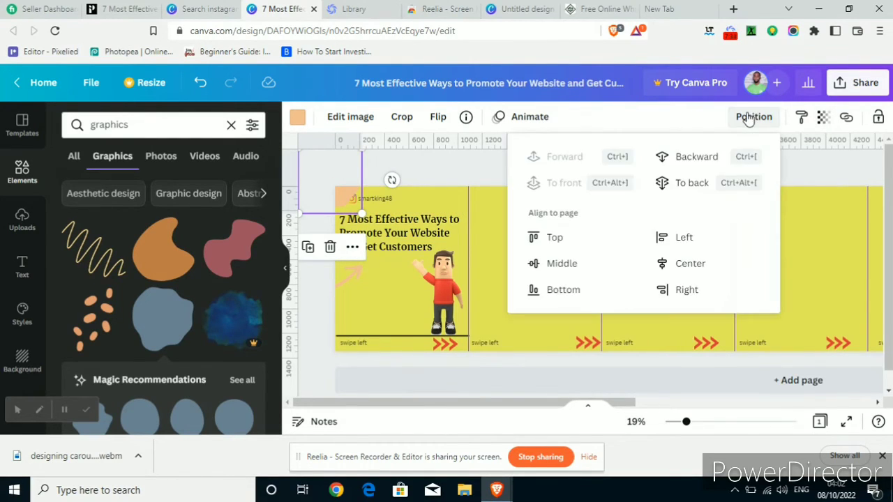
{"action": "left_click", "coordinate": [709, 156]}
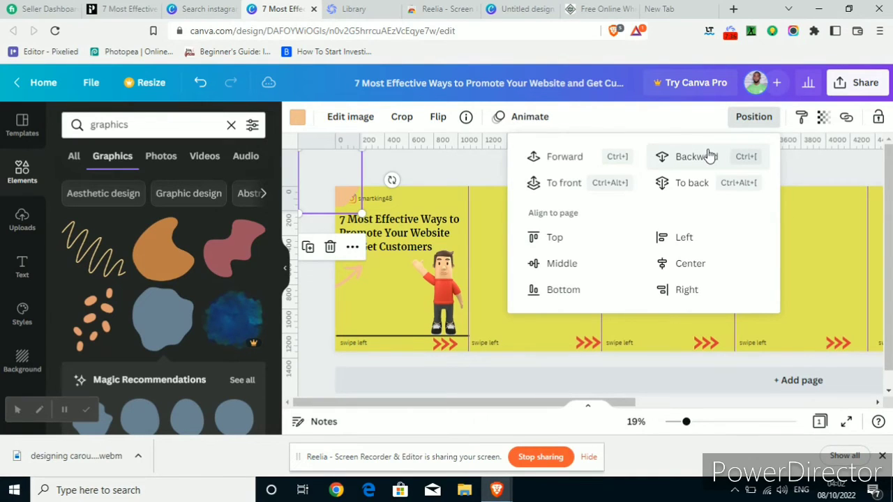
{"action": "left_click", "coordinate": [709, 155]}
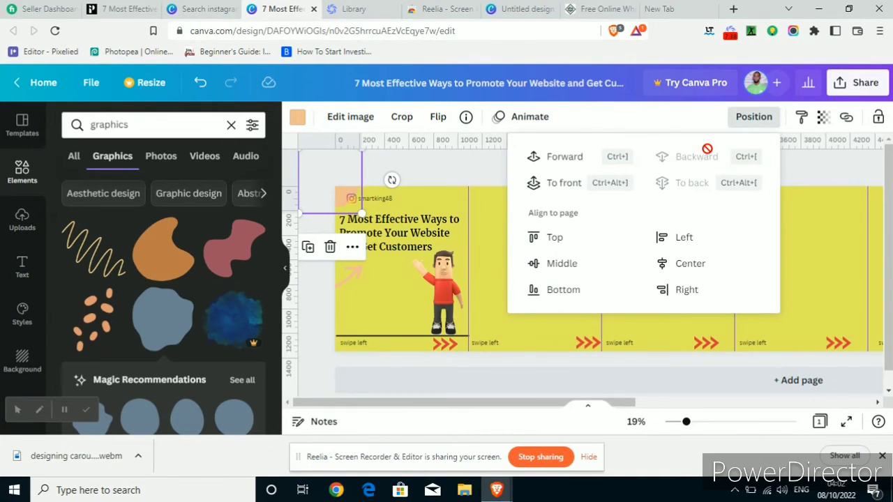
{"action": "left_click", "coordinate": [489, 163]}
{"action": "left_click", "coordinate": [488, 162]}
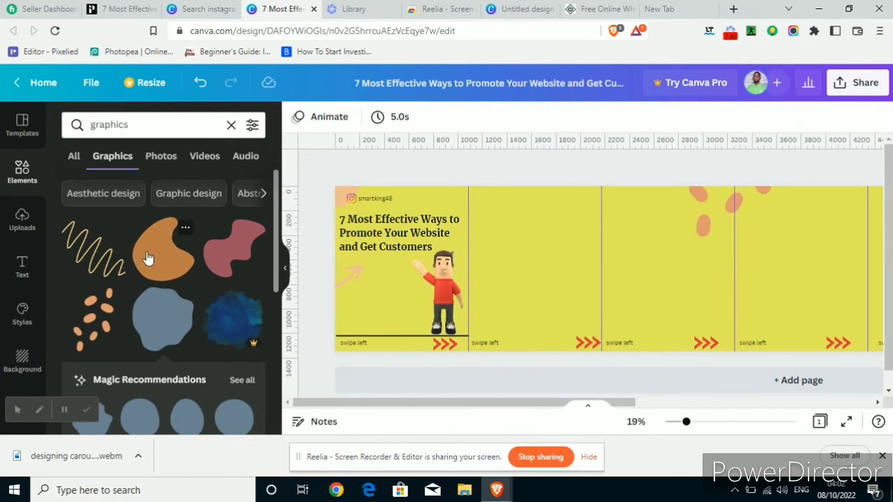
Add the light-yellow squiggle graphic, rotate it and place it partly off the top edge of the second slide
{"action": "left_click", "coordinate": [119, 272]}
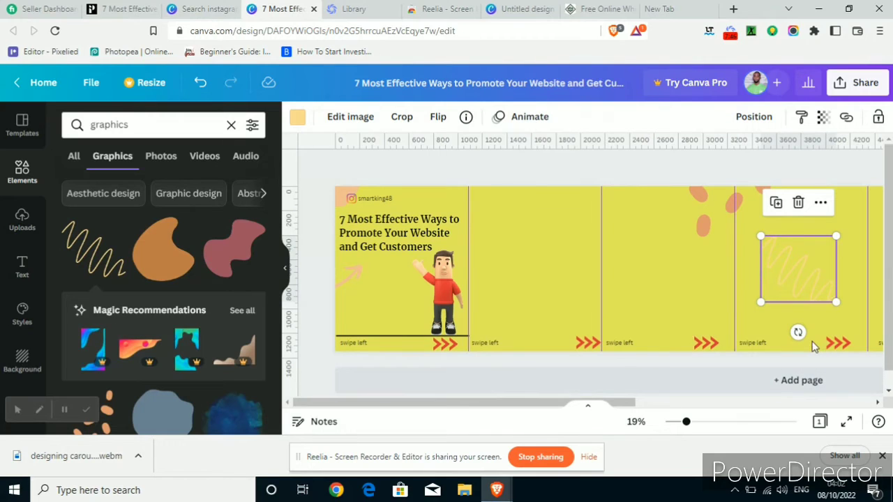
{"action": "left_click_drag", "start_coordinate": [799, 347], "coordinate": [830, 327]}
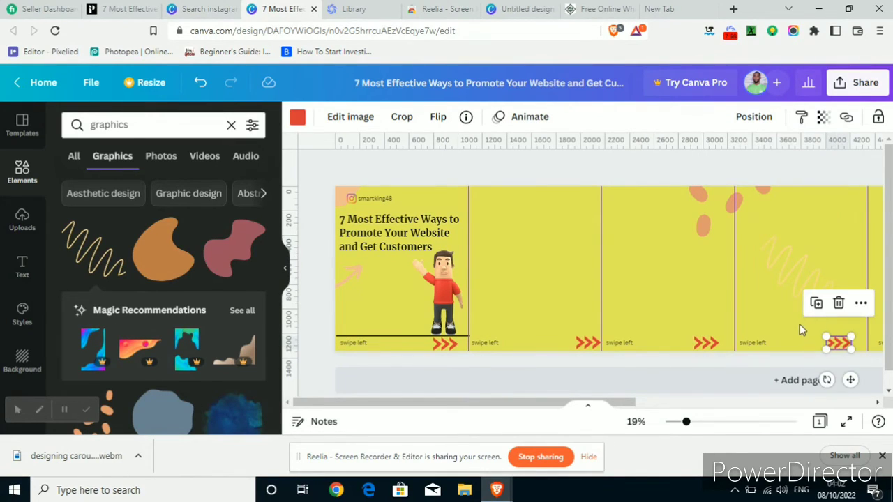
{"action": "left_click", "coordinate": [799, 323]}
{"action": "left_click", "coordinate": [802, 288]}
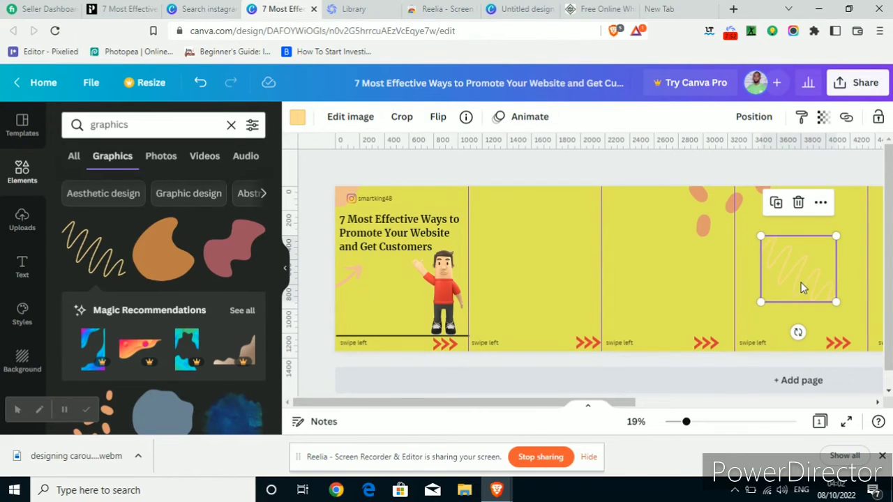
{"action": "left_click", "coordinate": [798, 331]}
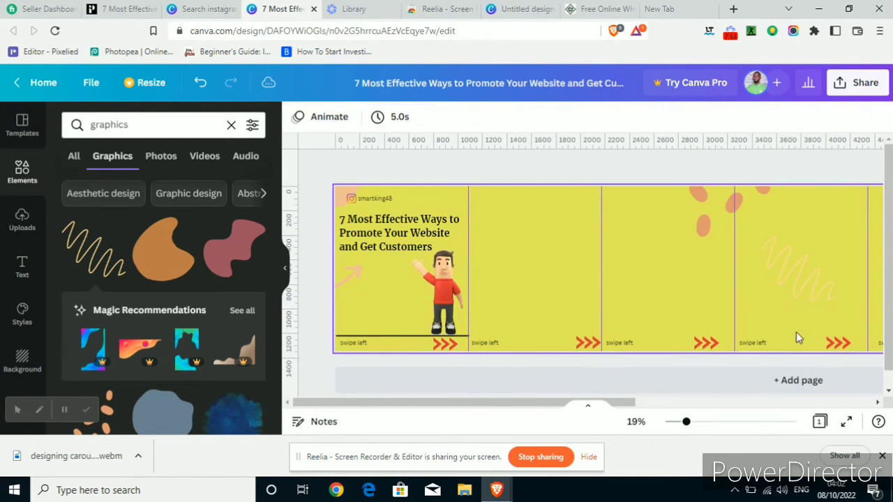
{"action": "left_click", "coordinate": [802, 265]}
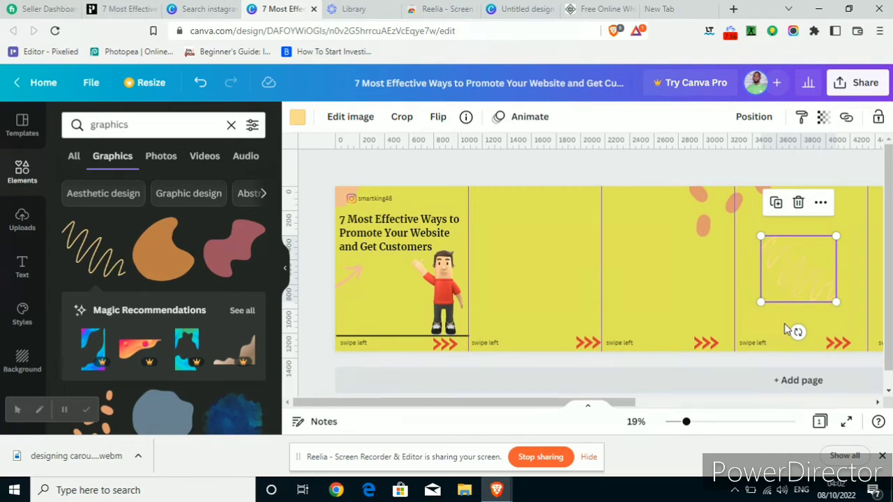
{"action": "mouse_move", "coordinate": [797, 332]}
{"action": "left_mouse_down"}
{"action": "mouse_move", "coordinate": [835, 311]}
{"action": "mouse_move", "coordinate": [582, 218]}
{"action": "mouse_move", "coordinate": [592, 212]}
{"action": "mouse_move", "coordinate": [564, 211]}
{"action": "mouse_move", "coordinate": [564, 184]}
{"action": "mouse_move", "coordinate": [564, 196]}
{"action": "left_mouse_up"}
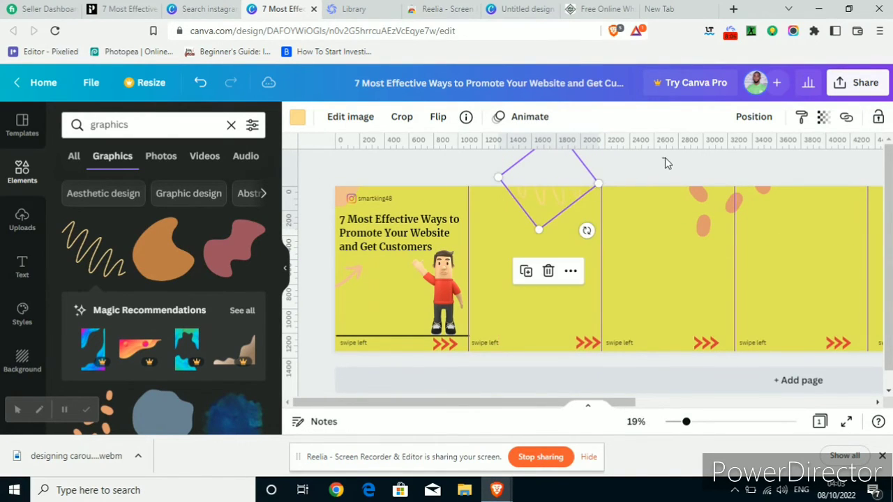
{"action": "left_click", "coordinate": [665, 163]}
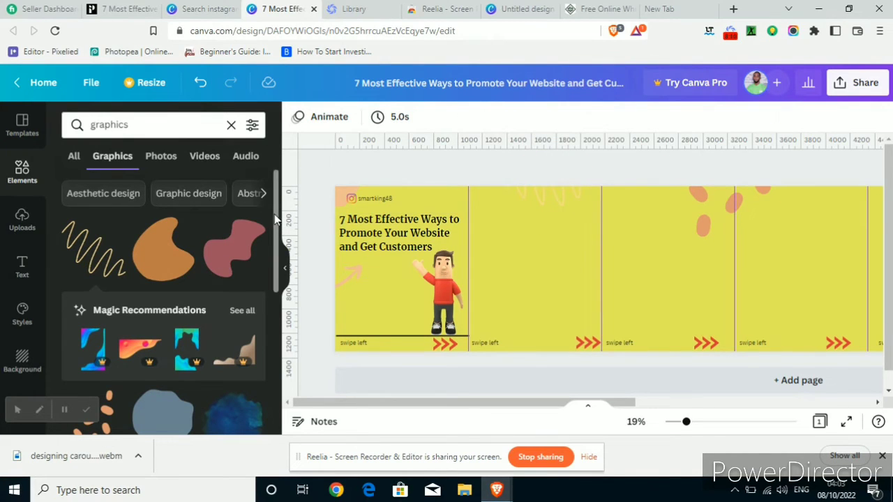
Add the beige bean-shaped blob graphic and place it partly off the bottom edge across the boundary of slides two and three
{"action": "scroll", "coordinate": [269, 298], "scroll_direction": "down", "scroll_amount": 3}
{"action": "scroll", "coordinate": [264, 315], "scroll_direction": "down", "scroll_amount": 5}
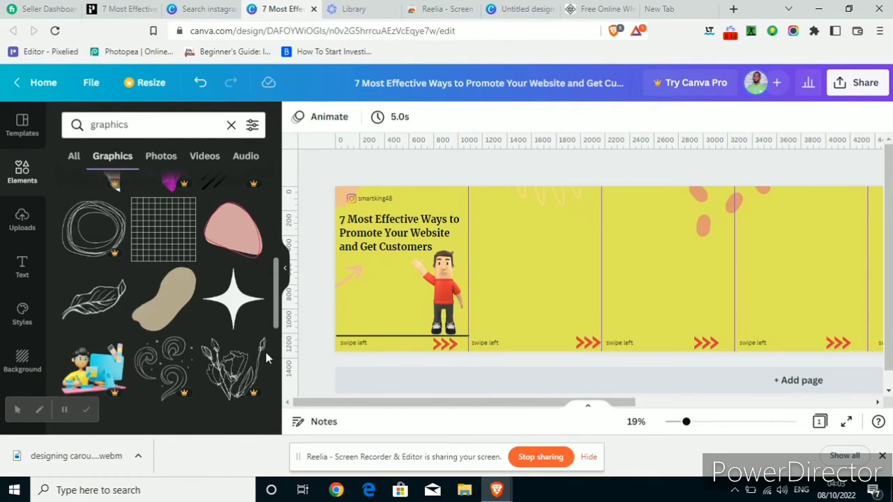
{"action": "scroll", "coordinate": [263, 357], "scroll_direction": "down", "scroll_amount": 1}
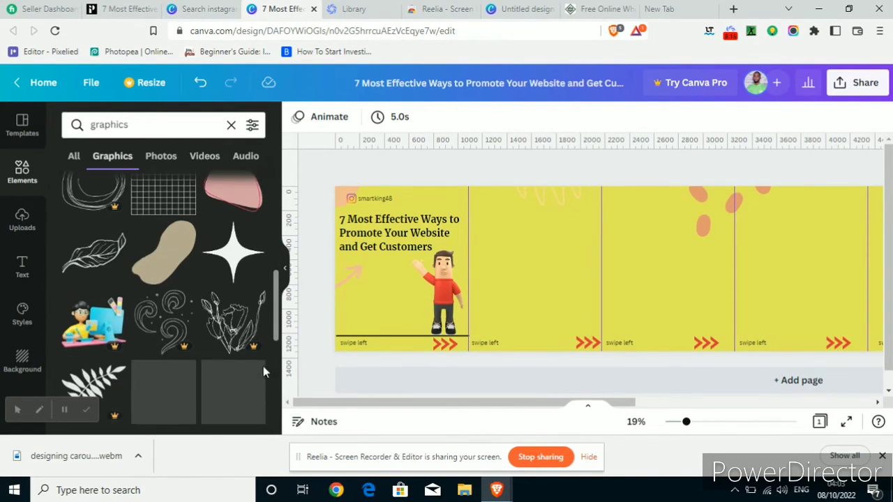
{"action": "left_click", "coordinate": [176, 248]}
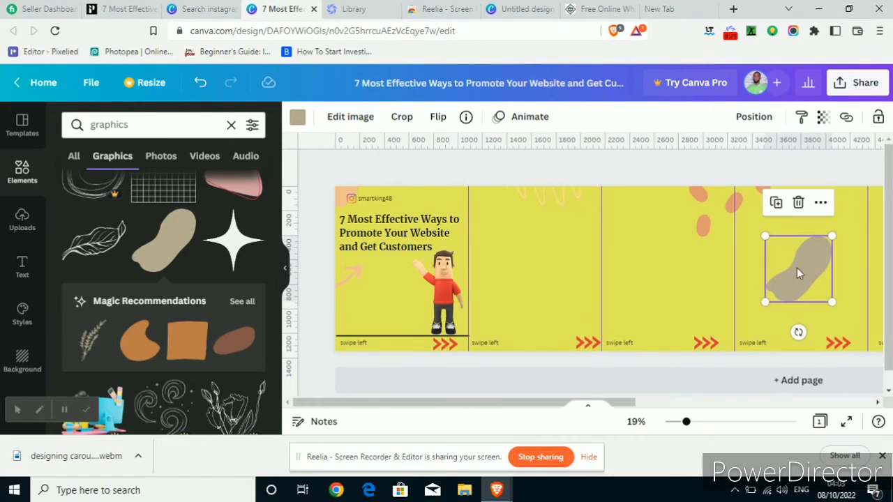
{"action": "left_click_drag", "start_coordinate": [802, 270], "coordinate": [594, 347]}
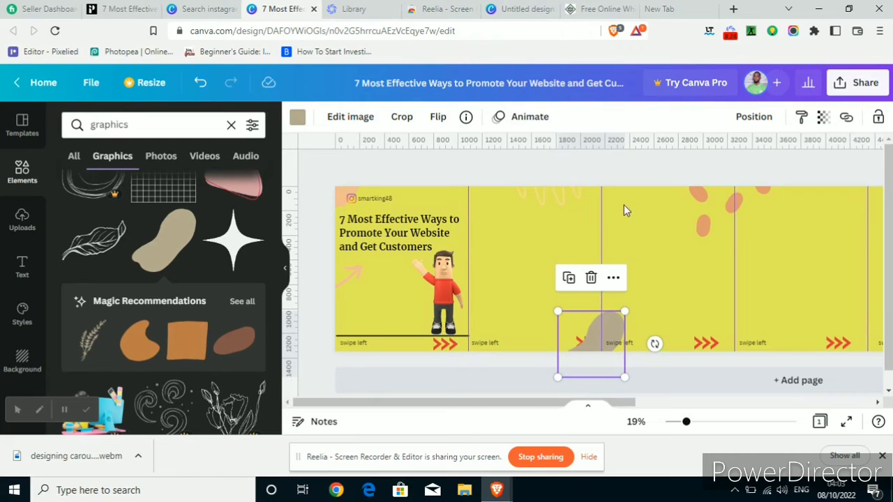
Recolor the bean-shaped blob light peach and send it backward behind the swipe arrows at the boundary of slides two and three
{"action": "left_click", "coordinate": [298, 119]}
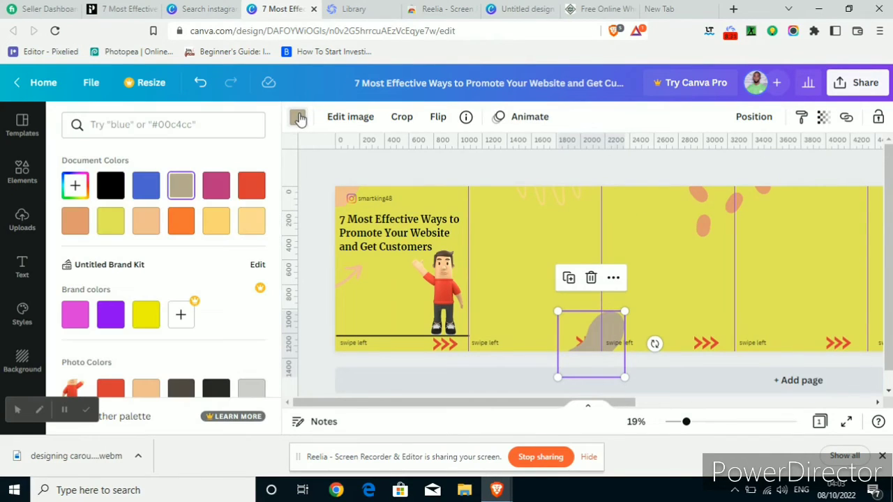
{"action": "left_click", "coordinate": [255, 227]}
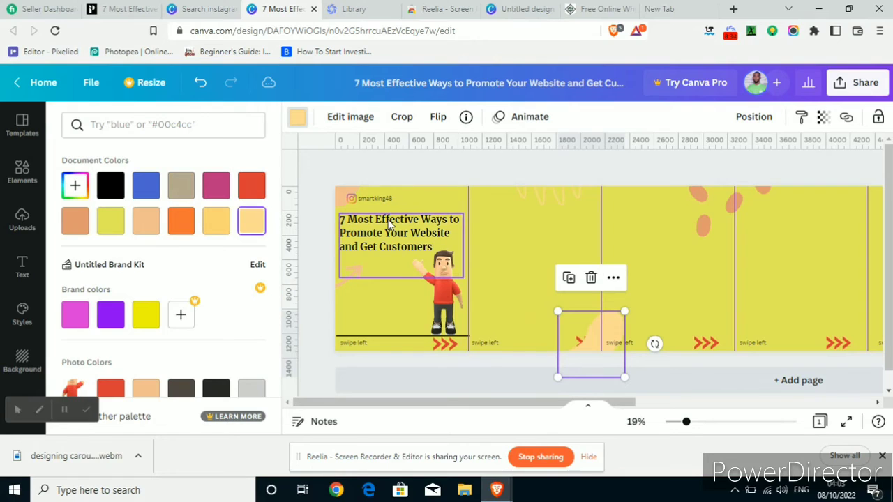
{"action": "left_click", "coordinate": [754, 117]}
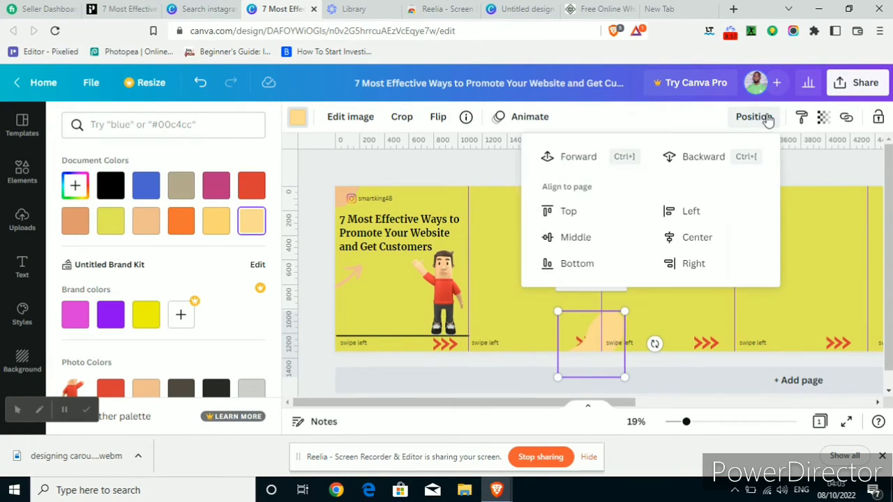
{"action": "left_click", "coordinate": [676, 157]}
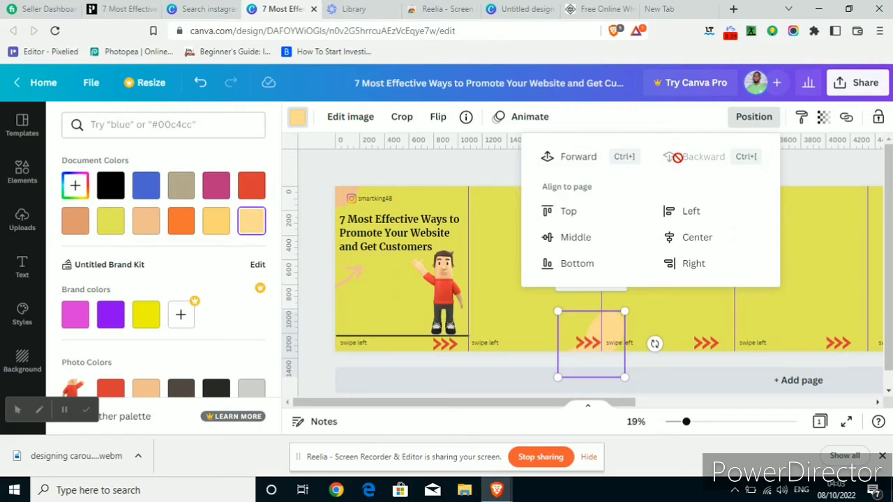
{"action": "left_click", "coordinate": [837, 175]}
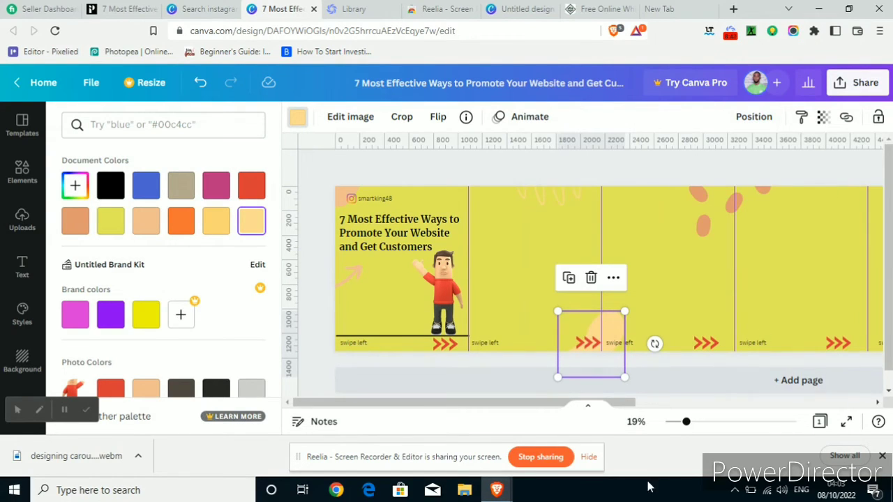
{"action": "left_click", "coordinate": [663, 424]}
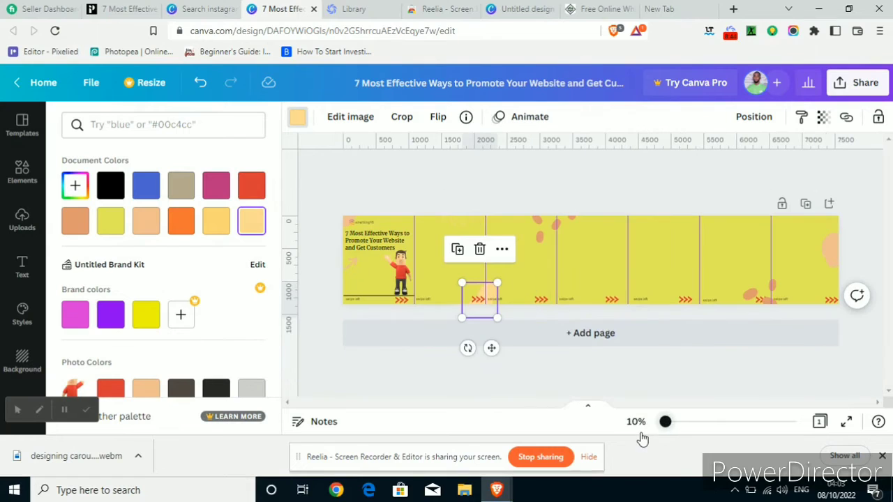
{"action": "left_click", "coordinate": [719, 369]}
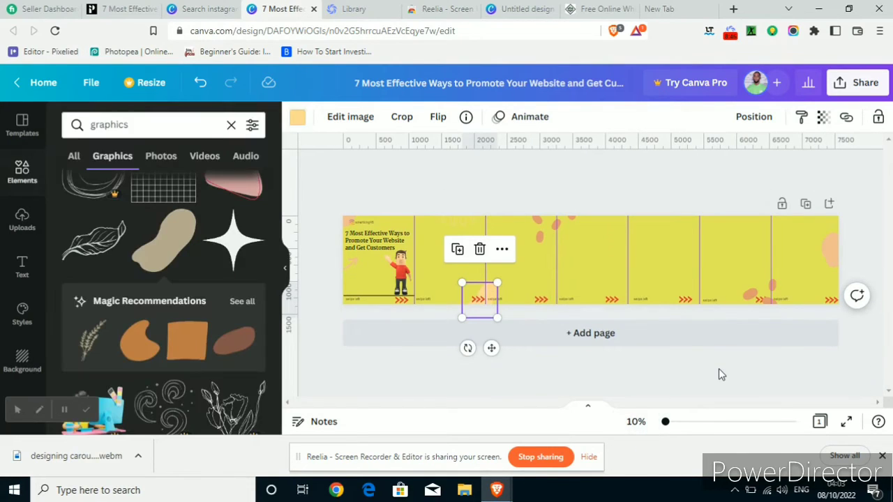
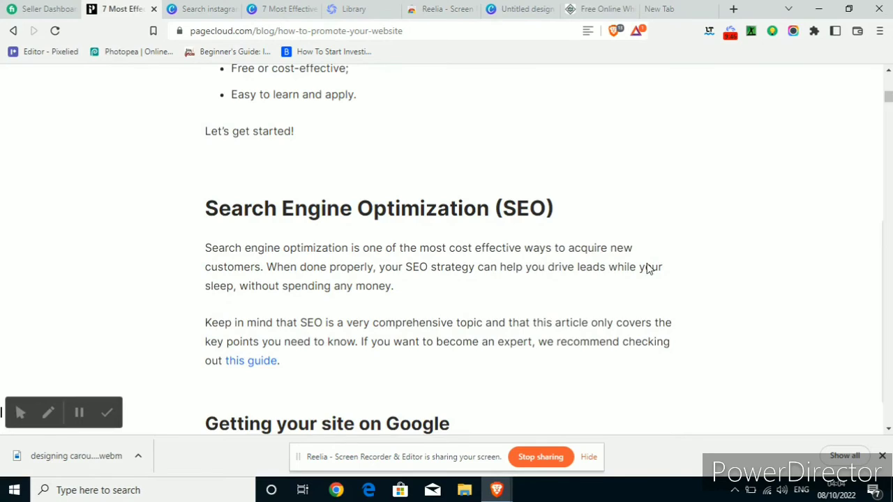
Copy the "Search Engine Optimization (SEO)" heading from the Pagecloud article and return to the Canva design
{"action": "scroll", "coordinate": [620, 286], "scroll_direction": "up", "scroll_amount": 2}
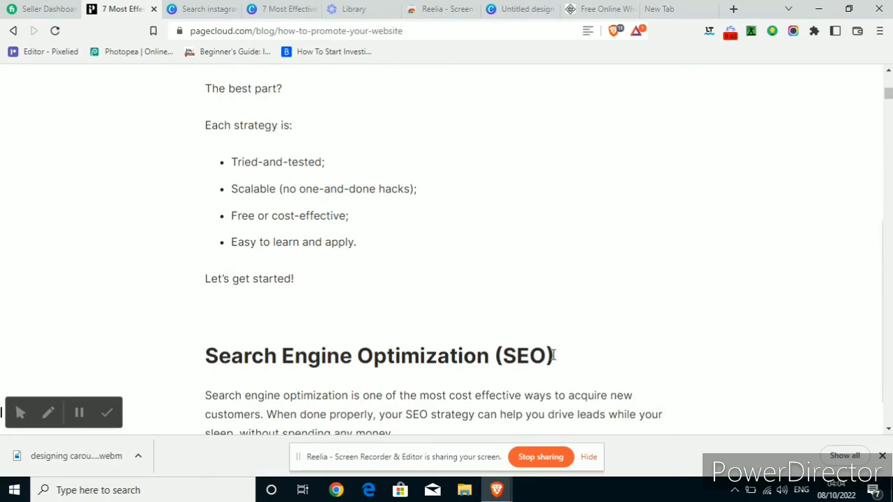
{"action": "left_click_drag", "start_coordinate": [556, 356], "coordinate": [205, 361]}
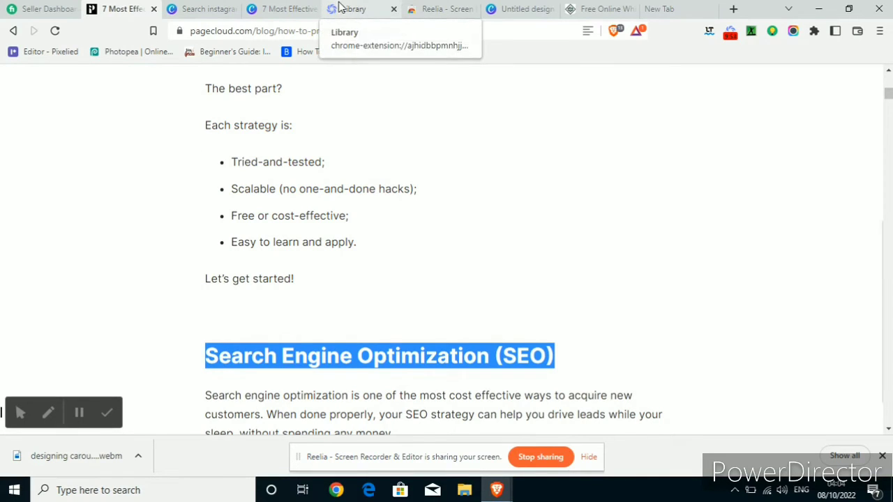
{"action": "left_click", "coordinate": [278, 6]}
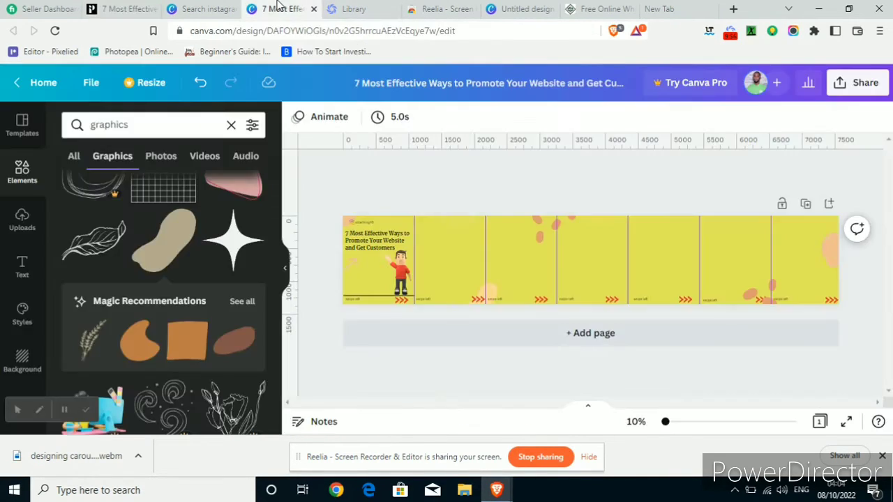
Duplicate the first slide's title and place the copy near the upper edge of the second slide
{"action": "left_click", "coordinate": [370, 249]}
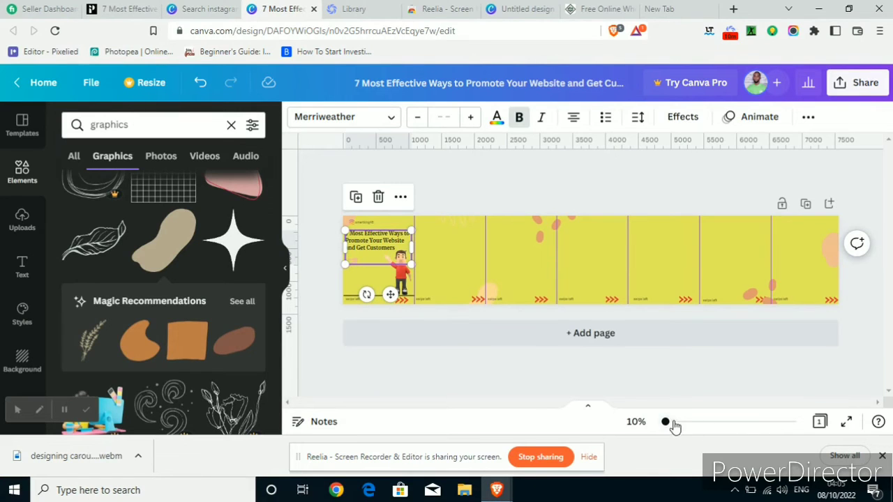
{"action": "left_click_drag", "start_coordinate": [667, 431], "coordinate": [698, 444]}
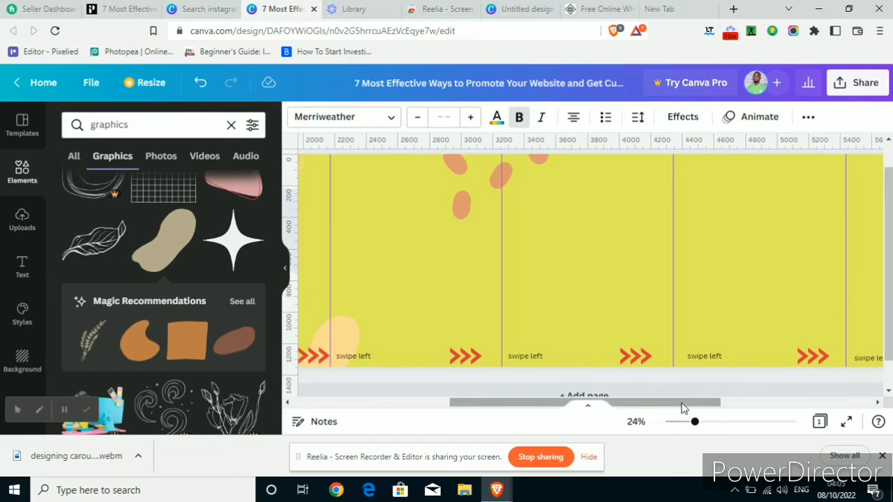
{"action": "left_click_drag", "start_coordinate": [686, 403], "coordinate": [494, 402]}
{"action": "left_click", "coordinate": [511, 313]}
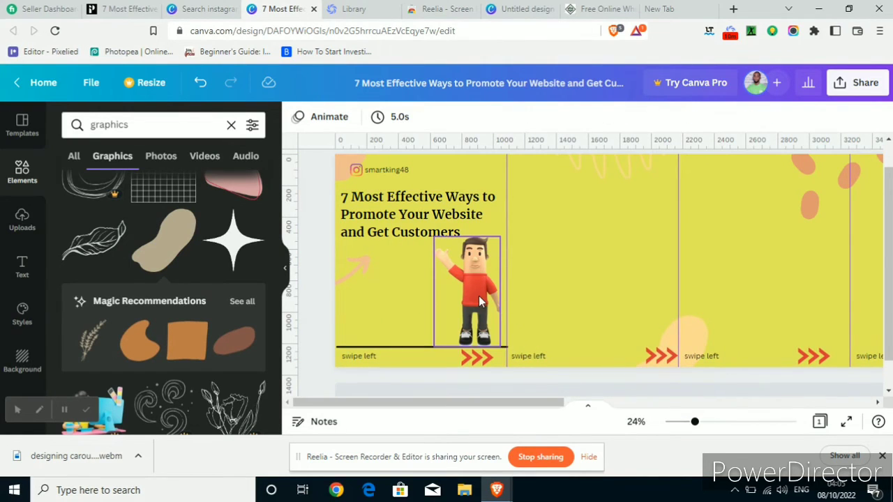
{"action": "left_click", "coordinate": [450, 231]}
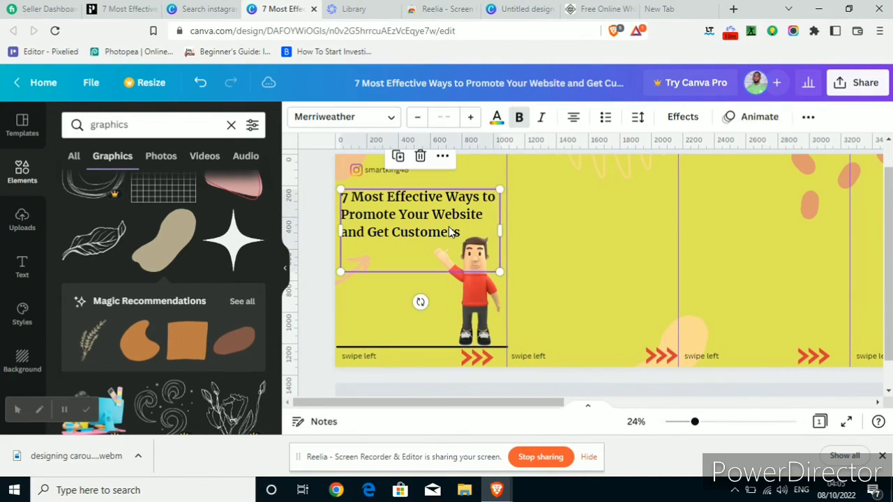
{"action": "left_click_drag", "start_coordinate": [450, 232], "coordinate": [452, 233]}
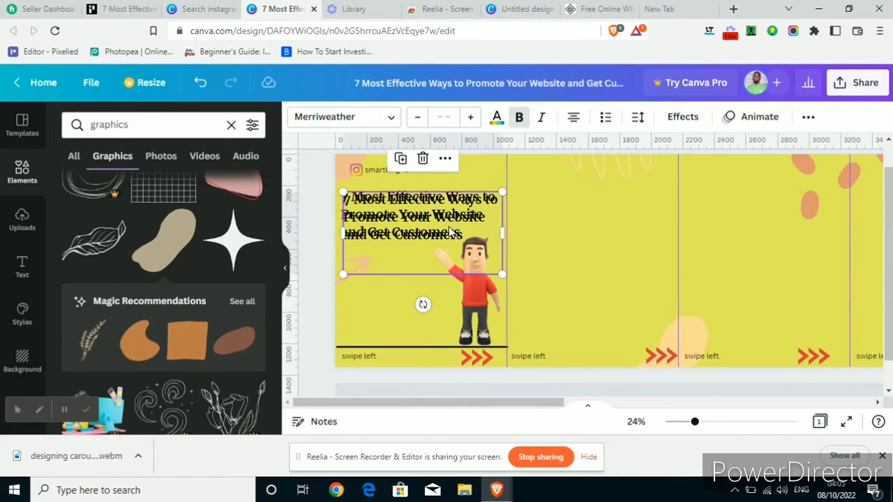
{"action": "left_click_drag", "start_coordinate": [610, 171], "coordinate": [611, 223]}
{"action": "key", "text": "Escape"}
{"action": "key", "text": "Down"}
{"action": "key", "text": "Down"}
{"action": "key", "text": "Down"}
{"action": "key", "text": "Down"}
{"action": "key", "text": "Down"}
{"action": "key", "text": "Down"}
{"action": "key", "text": "Down"}
{"action": "key", "text": "Down"}
{"action": "key", "text": "Down"}
{"action": "key", "text": "Down"}
{"action": "key", "text": "Down"}
{"action": "key", "text": "Down"}
{"action": "key", "text": "Down"}
{"action": "key", "text": "Down"}
{"action": "key", "text": "Down"}
{"action": "key", "text": "Down"}
{"action": "key", "text": "Down"}
{"action": "key", "text": "Down"}
{"action": "key", "text": "Down"}
{"action": "key", "text": "Down"}
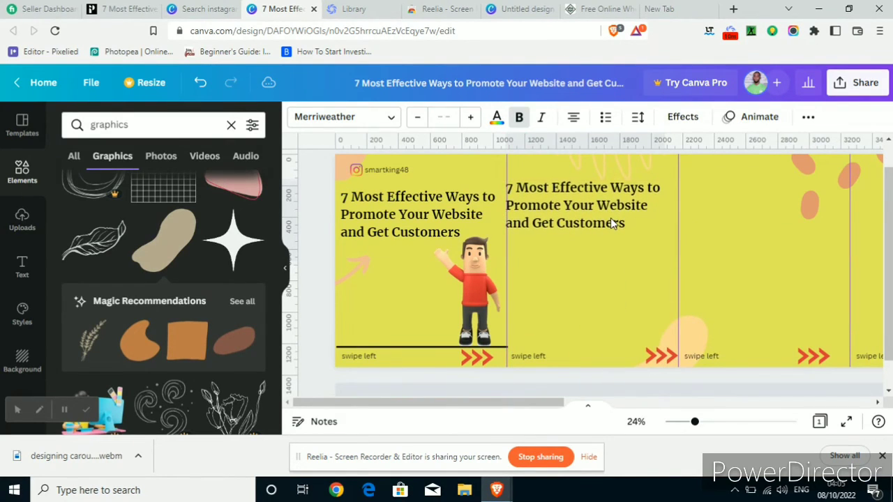
{"action": "left_click", "coordinate": [610, 217]}
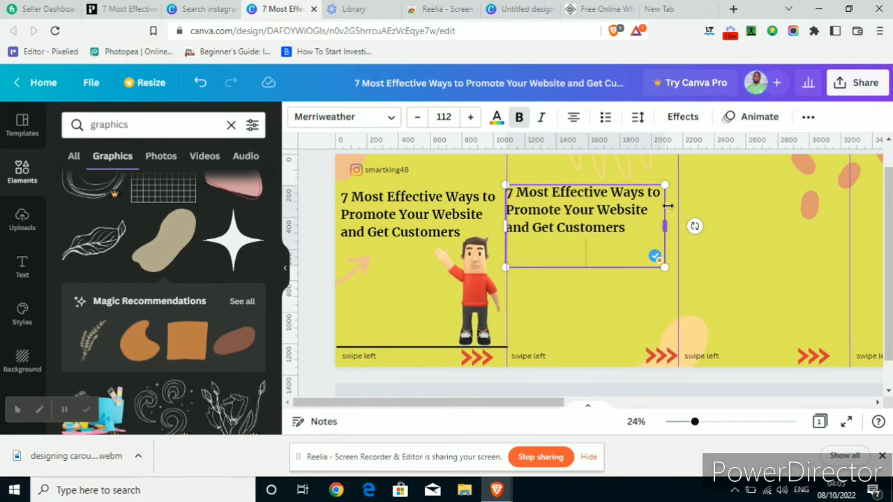
{"action": "mouse_move", "coordinate": [668, 206]}
{"action": "left_mouse_down"}
{"action": "mouse_move", "coordinate": [688, 210]}
{"action": "mouse_move", "coordinate": [653, 209]}
{"action": "mouse_move", "coordinate": [665, 192]}
{"action": "left_mouse_up"}
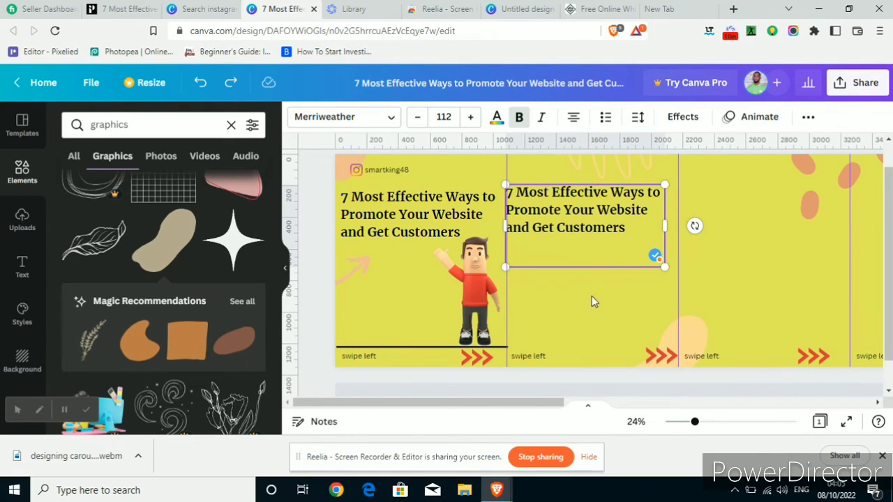
{"action": "left_click", "coordinate": [586, 244]}
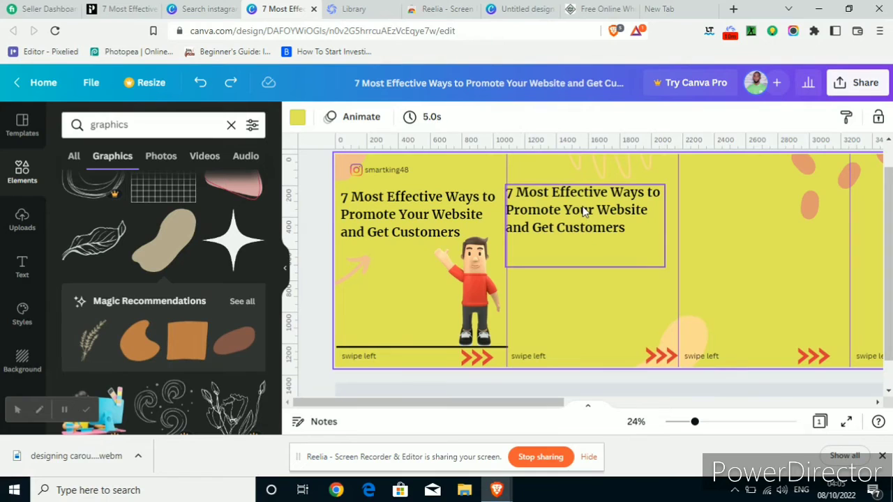
Move the title copy just inside the second slide's left guide and nudge it level with the first slide's title
{"action": "left_click_drag", "start_coordinate": [582, 206], "coordinate": [584, 212]}
{"action": "key", "text": "Down"}
{"action": "key", "text": "Down"}
{"action": "key", "text": "Down"}
{"action": "key", "text": "Down"}
{"action": "key", "text": "Down"}
{"action": "key", "text": "Down"}
{"action": "key", "text": "Down"}
{"action": "key", "text": "Down"}
{"action": "key", "text": "Down"}
{"action": "key", "text": "Down"}
{"action": "key", "text": "Down"}
{"action": "key", "text": "Down"}
{"action": "key", "text": "Down"}
{"action": "key", "text": "Down"}
{"action": "key", "text": "Down"}
{"action": "key", "text": "Down"}
{"action": "key", "text": "Down"}
{"action": "key", "text": "Down"}
{"action": "key", "text": "Down"}
{"action": "key", "text": "Down"}
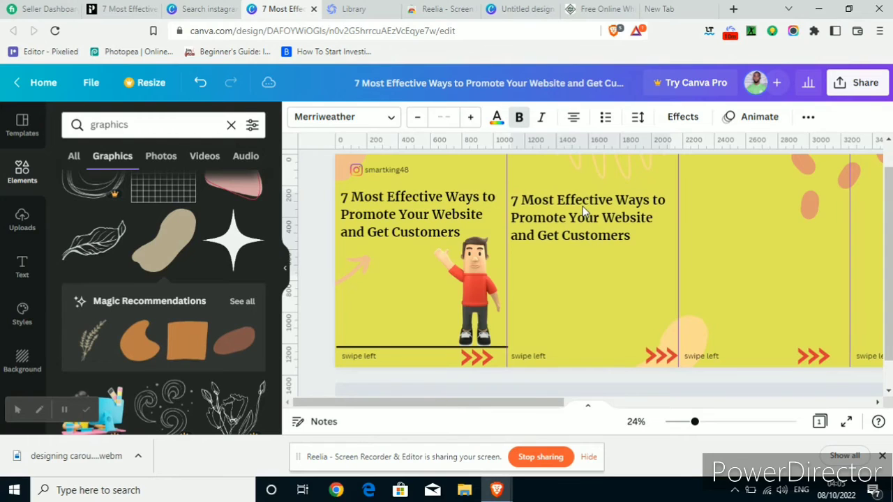
{"action": "key", "text": "Up"}
{"action": "key", "text": "Up"}
{"action": "key", "text": "Up"}
{"action": "key", "text": "Up"}
{"action": "key", "text": "Up"}
{"action": "key", "text": "Up"}
{"action": "key", "text": "Up"}
{"action": "key", "text": "Up"}
{"action": "key", "text": "Up"}
{"action": "key", "text": "Up"}
{"action": "key", "text": "Up"}
{"action": "key", "text": "Up"}
{"action": "key", "text": "Up"}
{"action": "key", "text": "Up"}
{"action": "key", "text": "Up"}
{"action": "key", "text": "Up"}
{"action": "key", "text": "Up"}
{"action": "key", "text": "Up"}
{"action": "key", "text": "Up"}
{"action": "key", "text": "Up"}
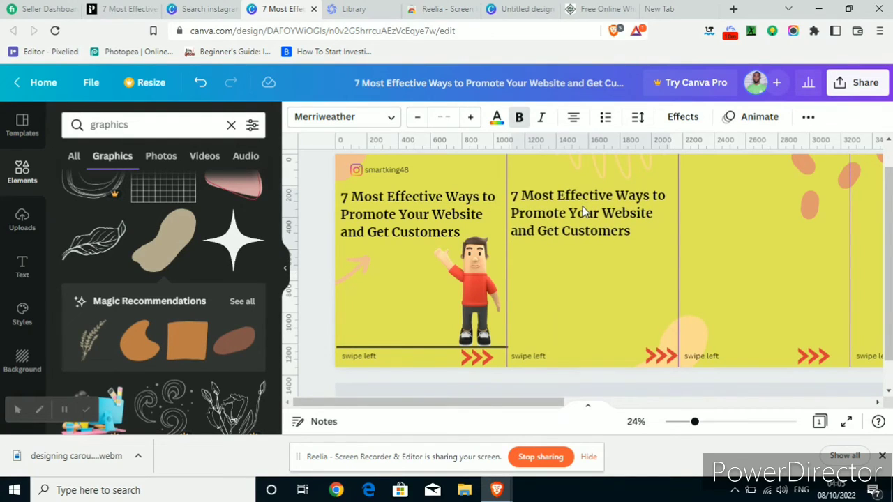
{"action": "left_click", "coordinate": [584, 212]}
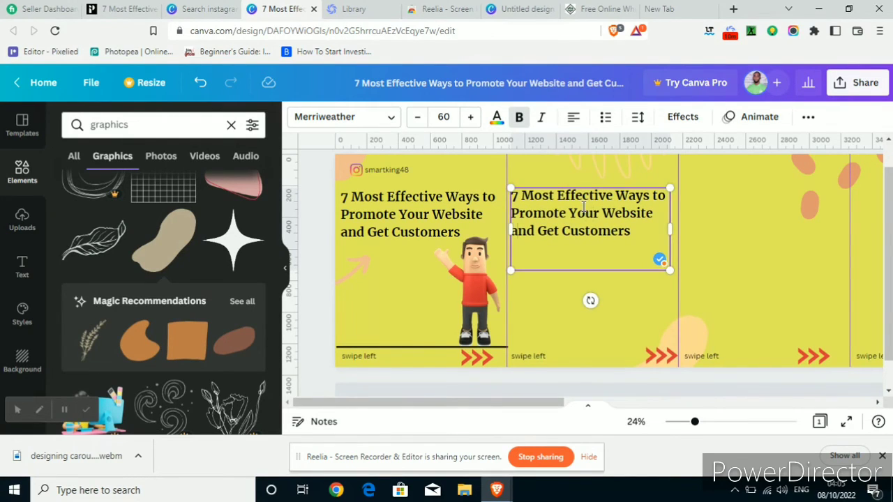
{"action": "double_click", "coordinate": [585, 212]}
{"action": "key", "text": "ctrl+a"}
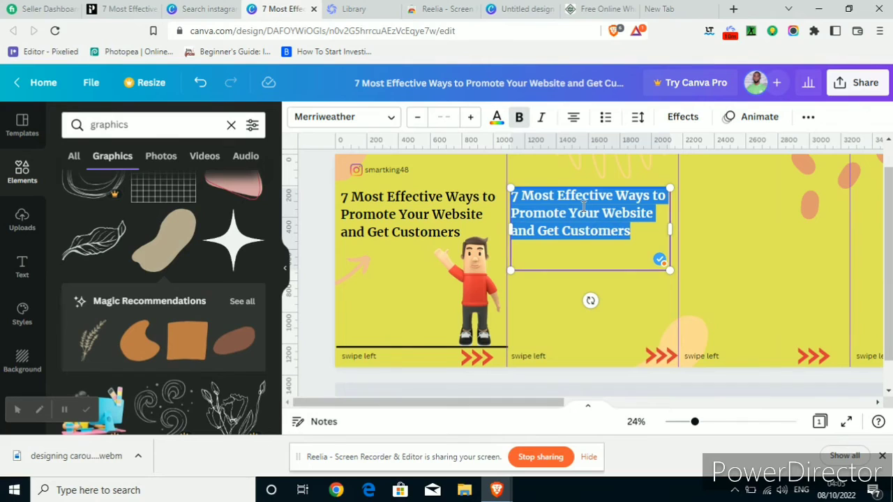
{"action": "left_click", "coordinate": [584, 207]}
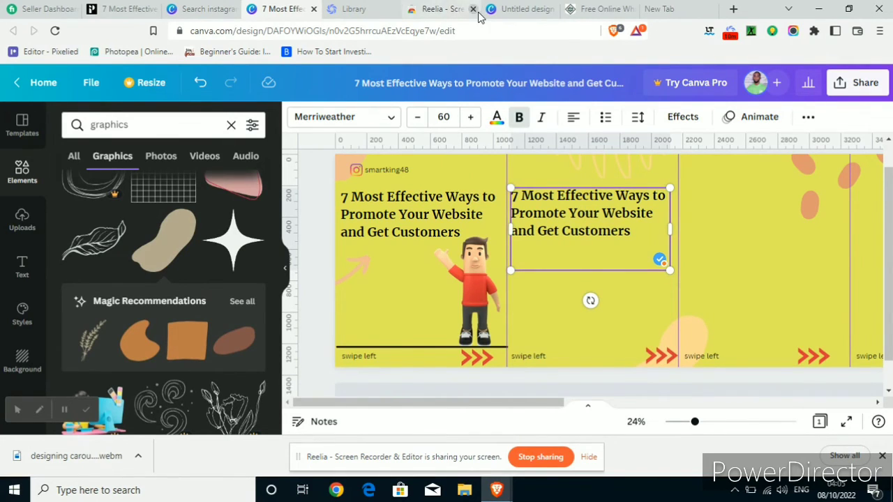
Switch to the Pagecloud article and copy its "Search Engine Optimization (SEO)" heading
{"action": "left_click", "coordinate": [195, 8]}
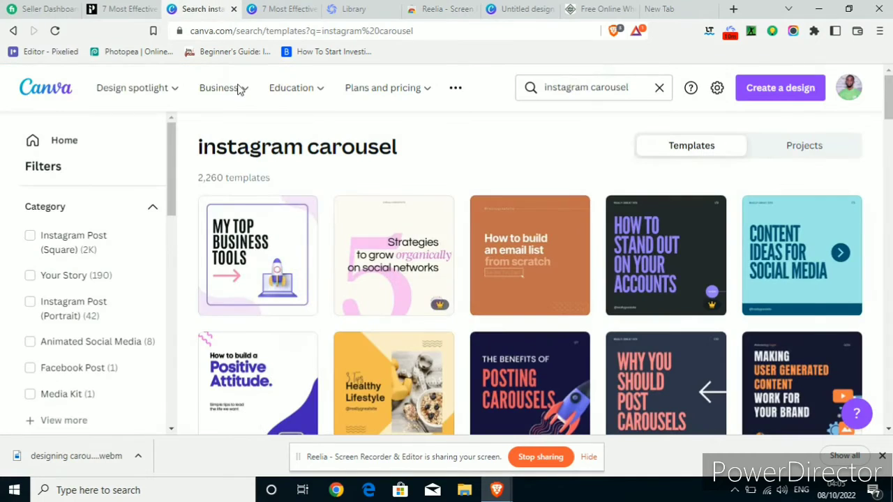
{"action": "left_click", "coordinate": [131, 9]}
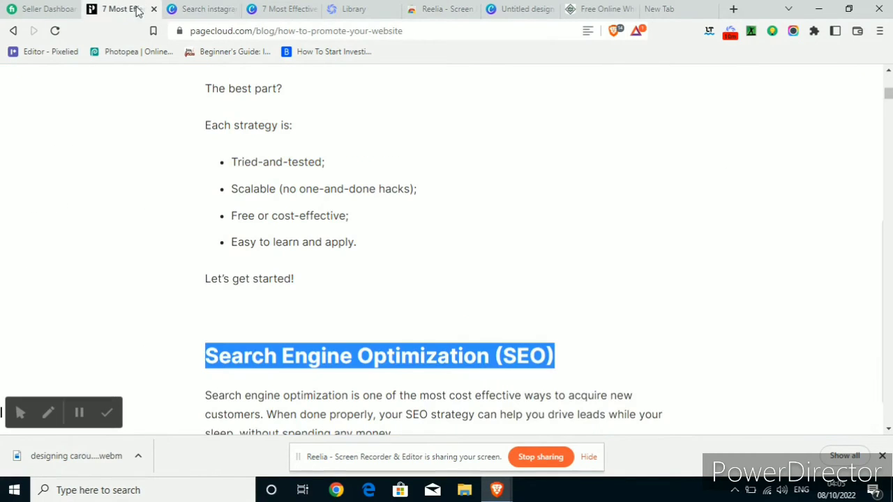
{"action": "left_click", "coordinate": [413, 316]}
{"action": "left_click_drag", "start_coordinate": [551, 357], "coordinate": [203, 371]}
{"action": "key", "text": "ctrl+c"}
Return to the Canva design and replace the second slide's title text with the copied "Search Engine Optimization (SEO)" heading, without a trailing blank line
{"action": "left_click", "coordinate": [282, 9]}
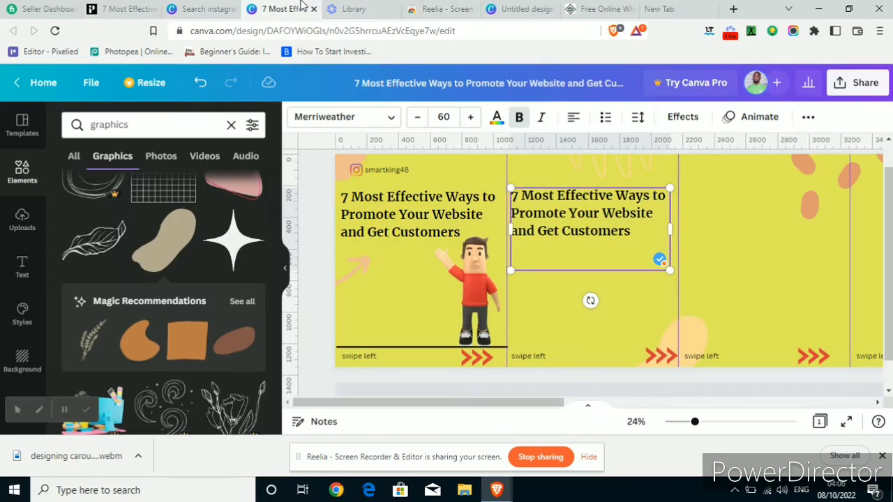
{"action": "triple_click", "coordinate": [596, 216]}
{"action": "key", "text": "ctrl+v"}
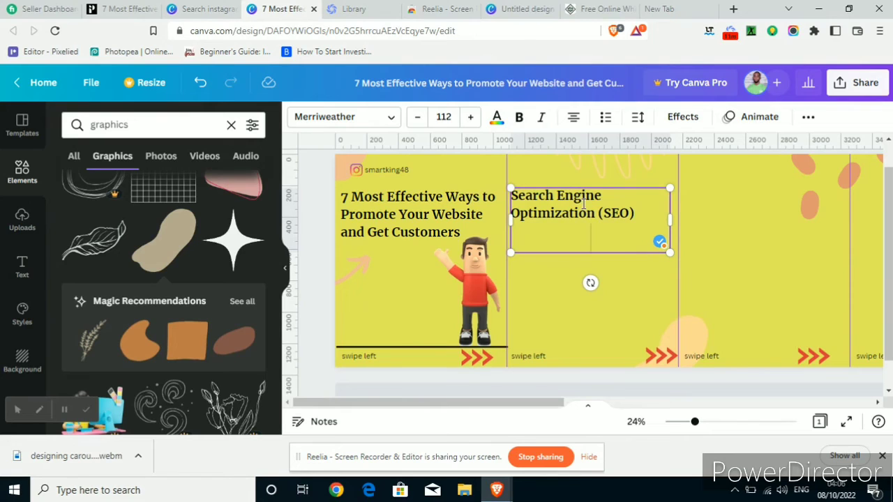
{"action": "key", "text": "Escape"}
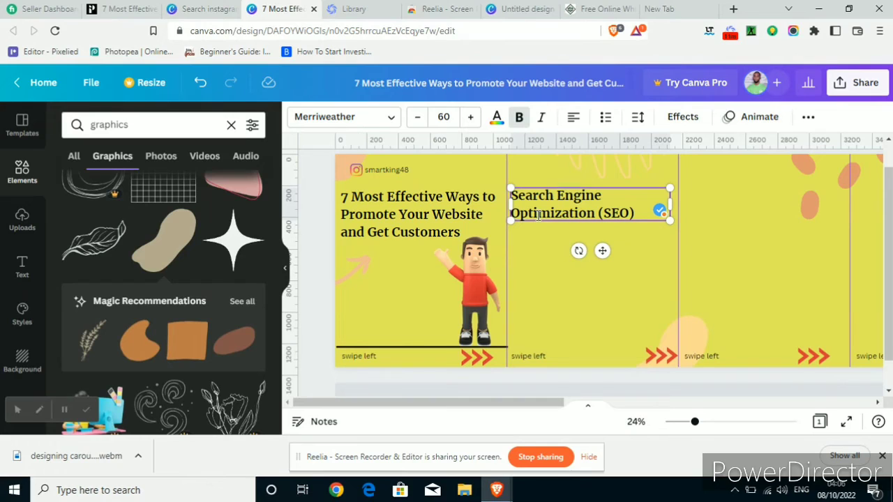
Prefix the second slide's heading with the plain number 1, without list formatting, so it reads "1 Search Engine Optimization (SEO)"
{"action": "type", "text": "1."}
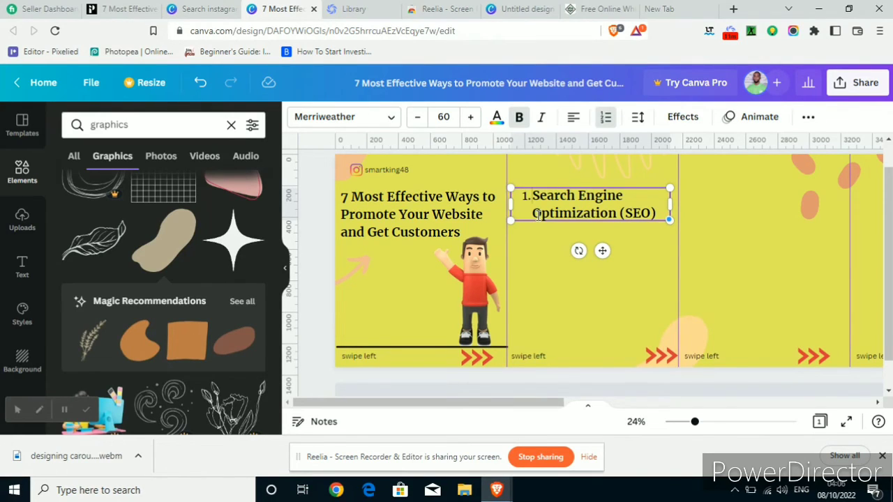
{"action": "key", "text": "BackSpace"}
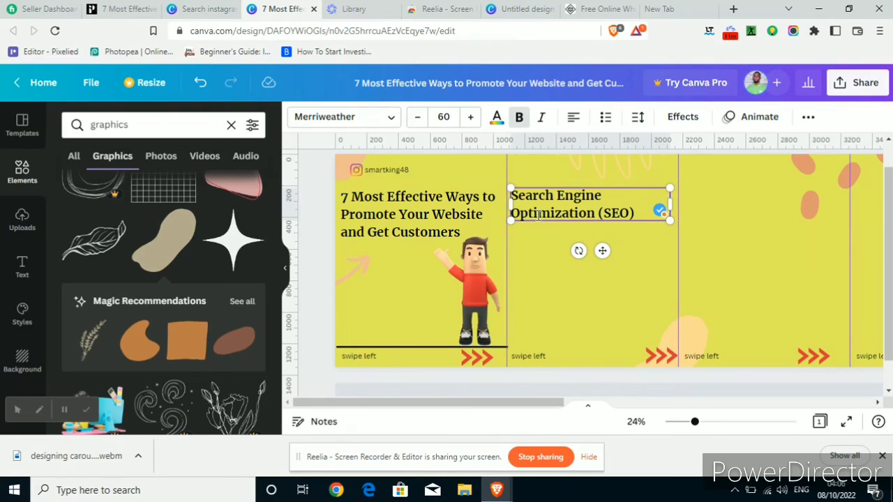
{"action": "type", "text": "1."}
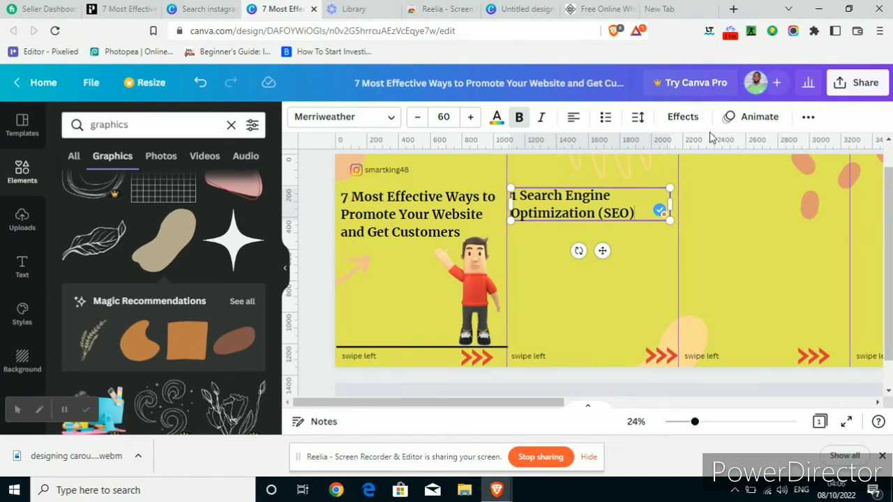
{"action": "left_click", "coordinate": [316, 299]}
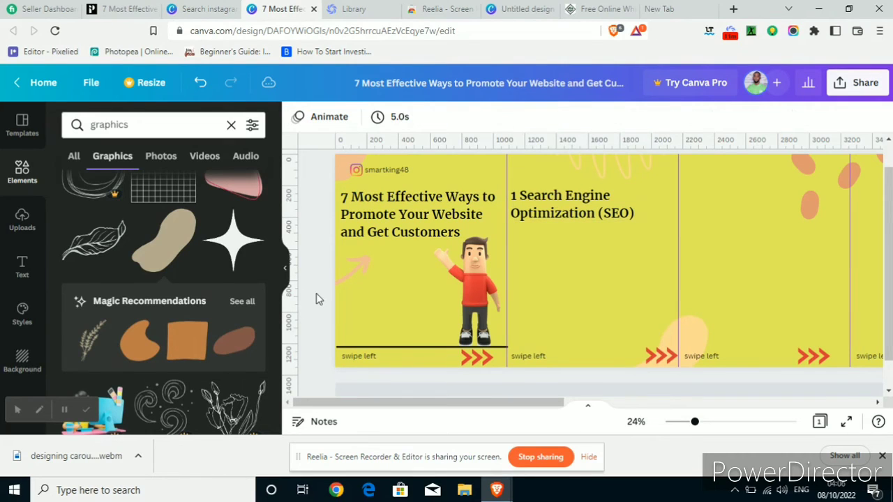
Nudge the "1 Search Engine Optimization (SEO)" heading slightly down on the second slide
{"action": "left_click", "coordinate": [553, 216]}
{"action": "key", "text": "Down"}
{"action": "key", "text": "Down"}
{"action": "key", "text": "Down"}
{"action": "key", "text": "Down"}
{"action": "key", "text": "Down"}
{"action": "key", "text": "Down"}
{"action": "key", "text": "Down"}
{"action": "key", "text": "Down"}
{"action": "key", "text": "Down"}
{"action": "key", "text": "Down"}
{"action": "key", "text": "Down"}
{"action": "key", "text": "Down"}
{"action": "key", "text": "Down"}
{"action": "key", "text": "Down"}
{"action": "key", "text": "Down"}
{"action": "key", "text": "Down"}
{"action": "key", "text": "Down"}
{"action": "key", "text": "Down"}
{"action": "key", "text": "Down"}
{"action": "key", "text": "Down"}
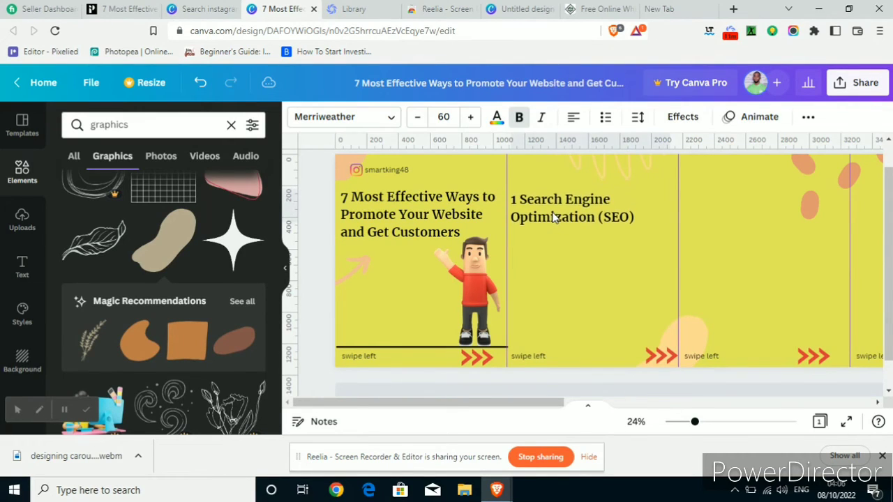
Nudge the "1 Search Engine Optimization (SEO)" heading slightly up to line up with the first slide's title
{"action": "key", "text": "Up"}
{"action": "key", "text": "Up"}
{"action": "key", "text": "Up"}
{"action": "key", "text": "Up"}
{"action": "key", "text": "Up"}
{"action": "key", "text": "Up"}
{"action": "key", "text": "Up"}
{"action": "key", "text": "Up"}
{"action": "key", "text": "Up"}
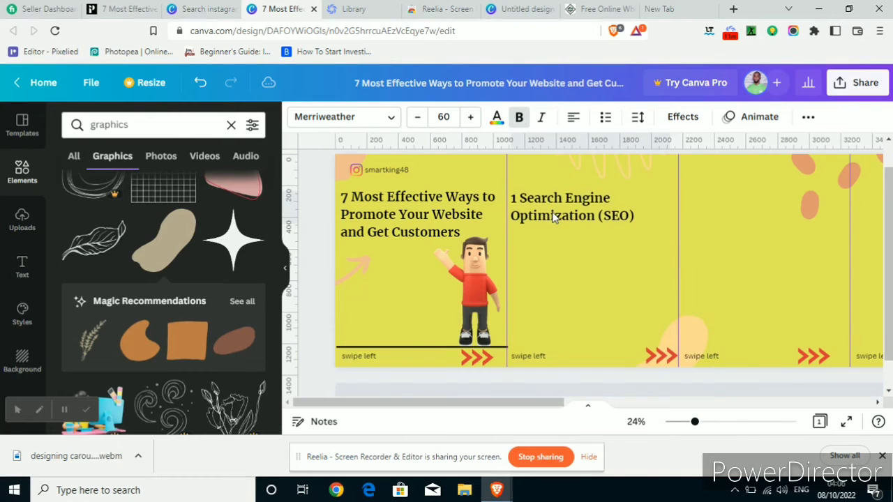
Duplicate the second slide's "swipe left" text and place the copy below the "1 Search Engine Optimization (SEO)" heading
{"action": "left_click", "coordinate": [537, 358]}
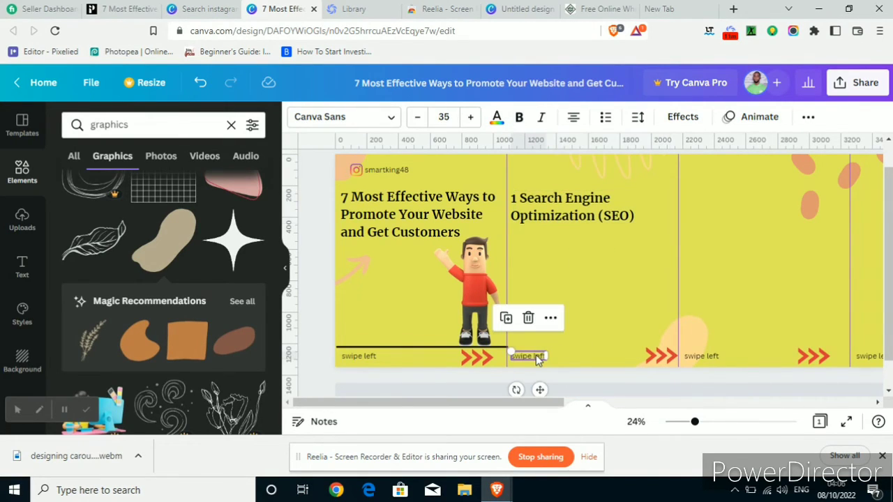
{"action": "double_click", "coordinate": [537, 358]}
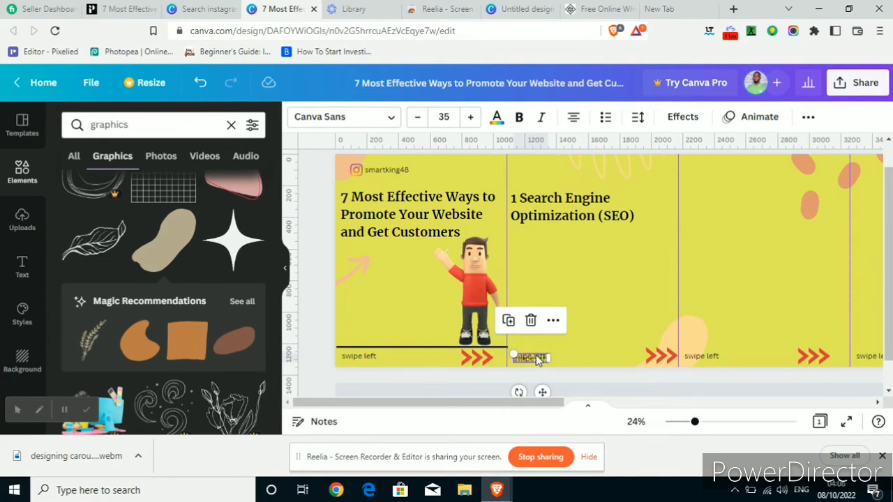
{"action": "left_click_drag", "start_coordinate": [536, 357], "coordinate": [556, 241]}
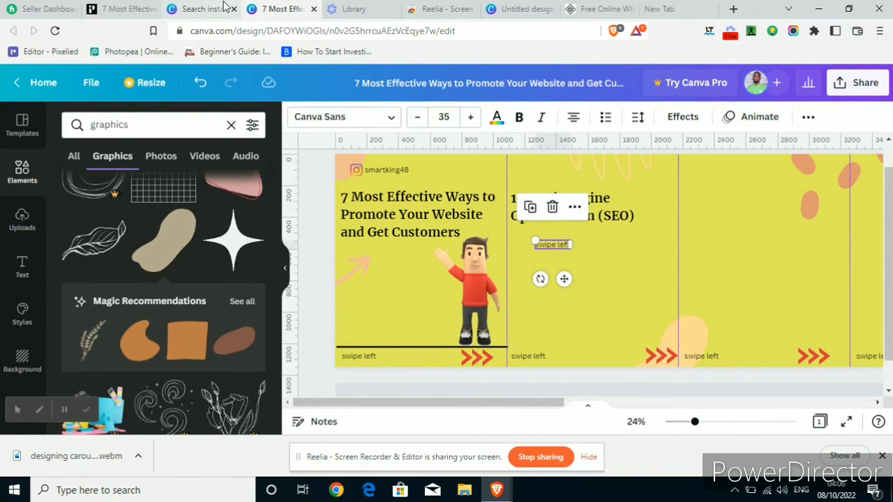
Switch to the Pagecloud article and copy the first sentence under "Search Engine Optimization (SEO)"
{"action": "left_click", "coordinate": [206, 9]}
{"action": "left_click", "coordinate": [120, 9]}
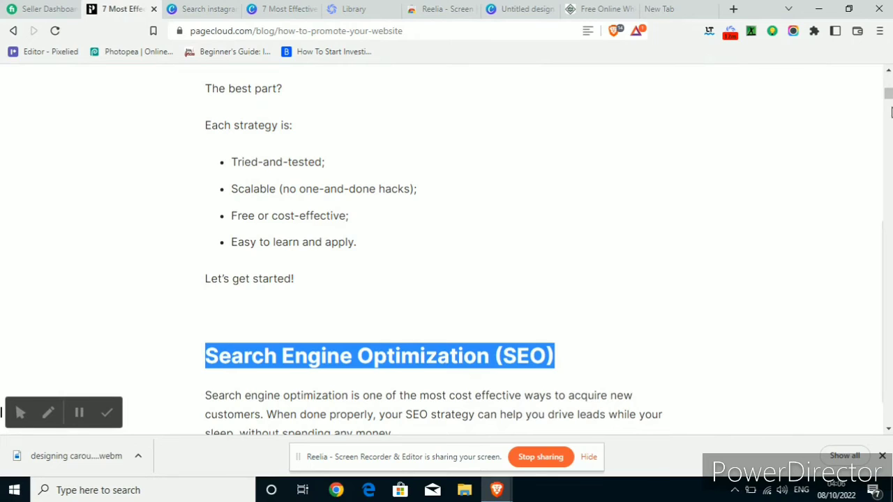
{"action": "mouse_move", "coordinate": [889, 96]}
{"action": "left_mouse_down"}
{"action": "mouse_move", "coordinate": [889, 105]}
{"action": "mouse_move", "coordinate": [889, 97]}
{"action": "left_mouse_up"}
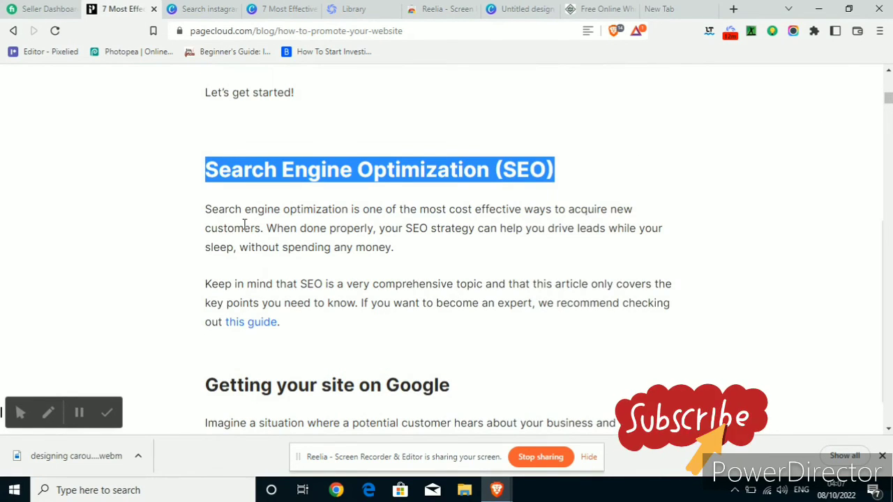
{"action": "left_click_drag", "start_coordinate": [264, 228], "coordinate": [195, 210]}
{"action": "key", "text": "ctrl+c"}
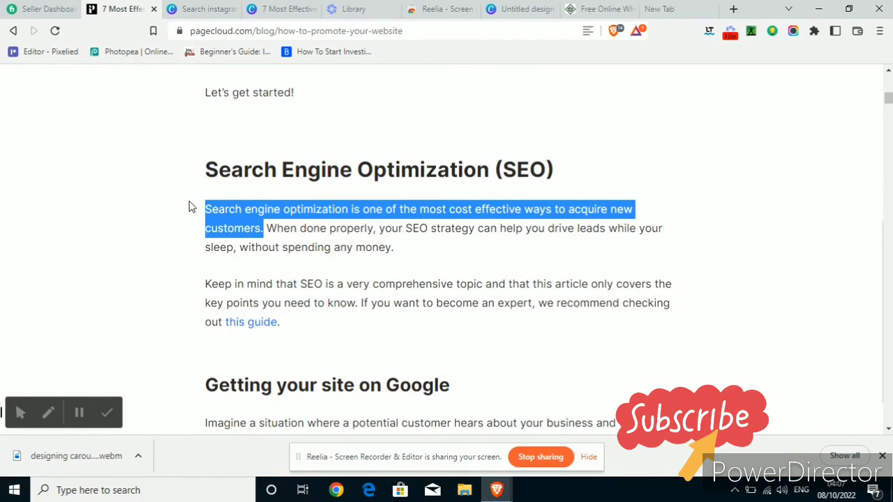
Return to the Canva design and replace the duplicated "swipe left" text with the copied SEO sentence
{"action": "left_click", "coordinate": [270, 9]}
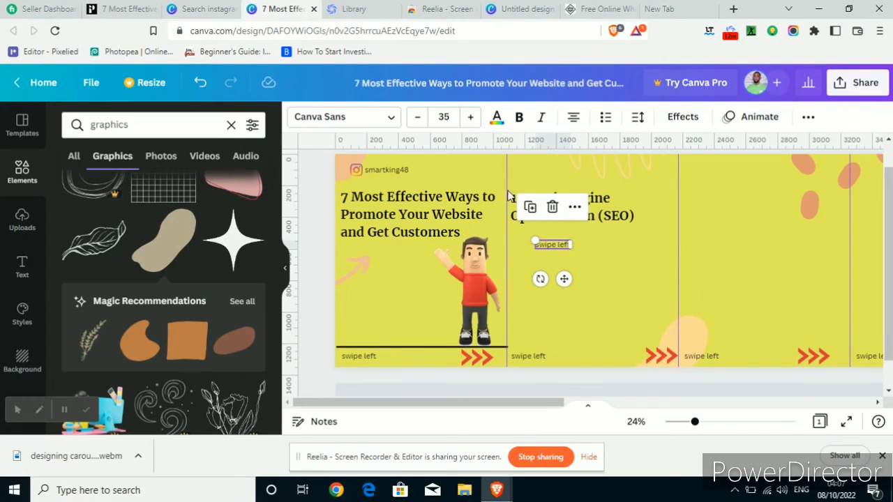
{"action": "double_click", "coordinate": [551, 246]}
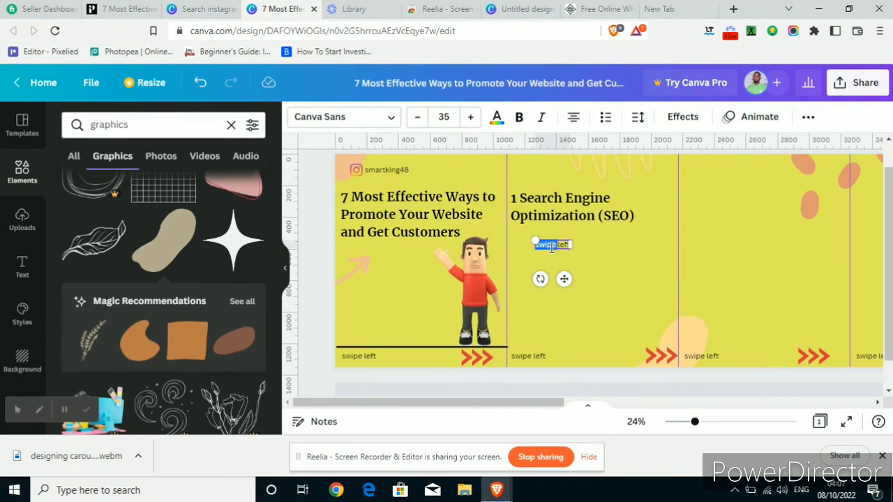
{"action": "triple_click", "coordinate": [551, 245]}
{"action": "key", "text": "ctrl+v"}
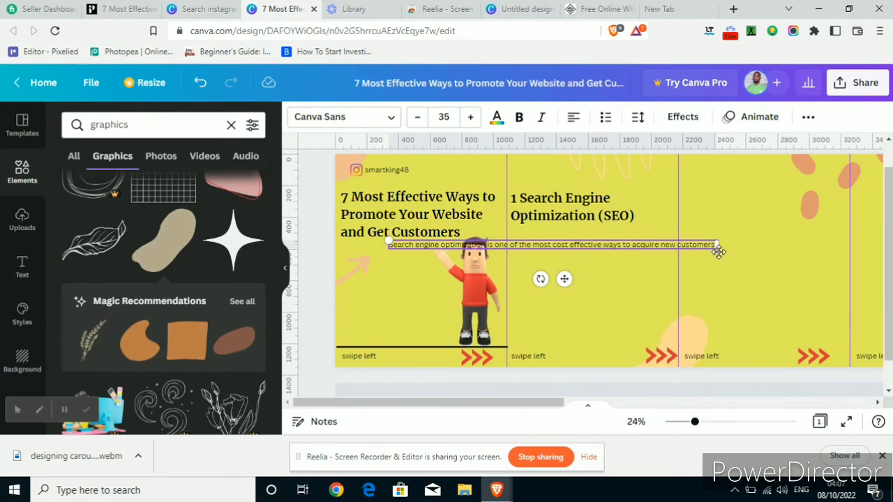
Widen the pasted SEO sentence's text box slightly and set its font size to 48
{"action": "left_click_drag", "start_coordinate": [716, 245], "coordinate": [727, 260]}
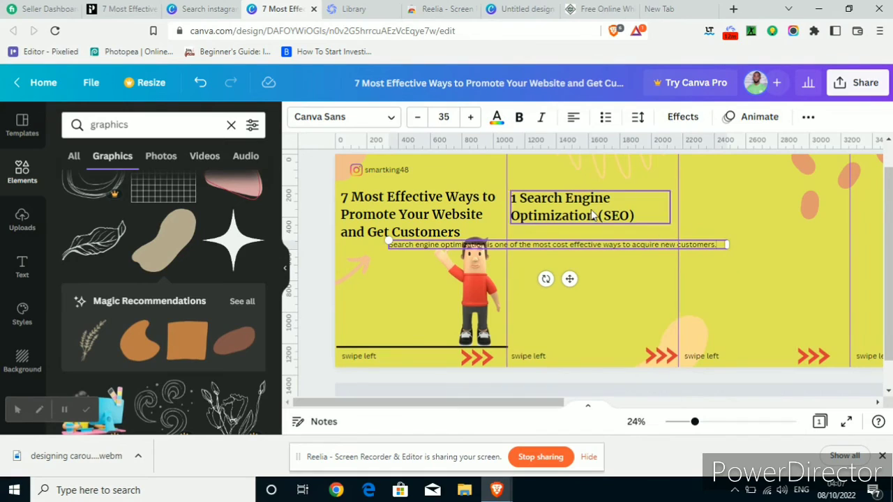
{"action": "left_click", "coordinate": [471, 117]}
{"action": "left_click", "coordinate": [471, 117]}
{"action": "left_click", "coordinate": [471, 117]}
{"action": "left_click", "coordinate": [470, 117]}
{"action": "left_click", "coordinate": [471, 117]}
{"action": "left_click", "coordinate": [473, 118]}
{"action": "left_click", "coordinate": [473, 119]}
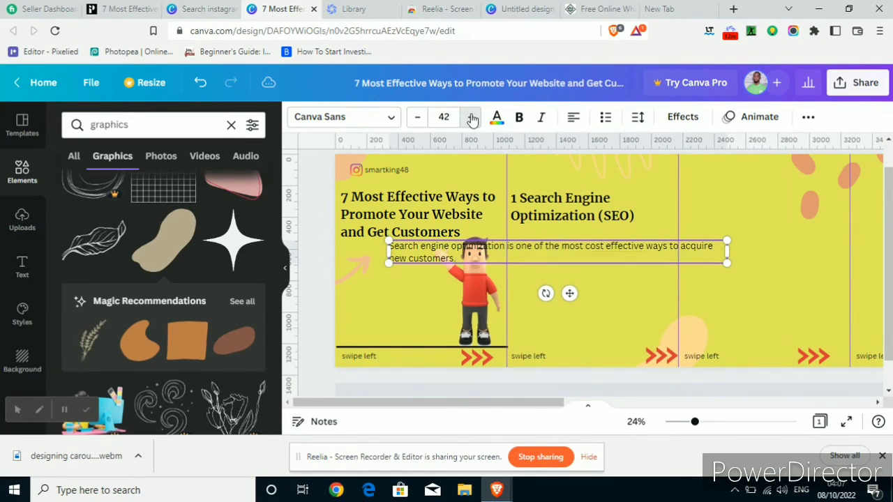
{"action": "left_click", "coordinate": [472, 118]}
{"action": "left_click", "coordinate": [472, 118]}
{"action": "left_click", "coordinate": [472, 118]}
{"action": "left_click", "coordinate": [472, 118]}
{"action": "left_click", "coordinate": [472, 119]}
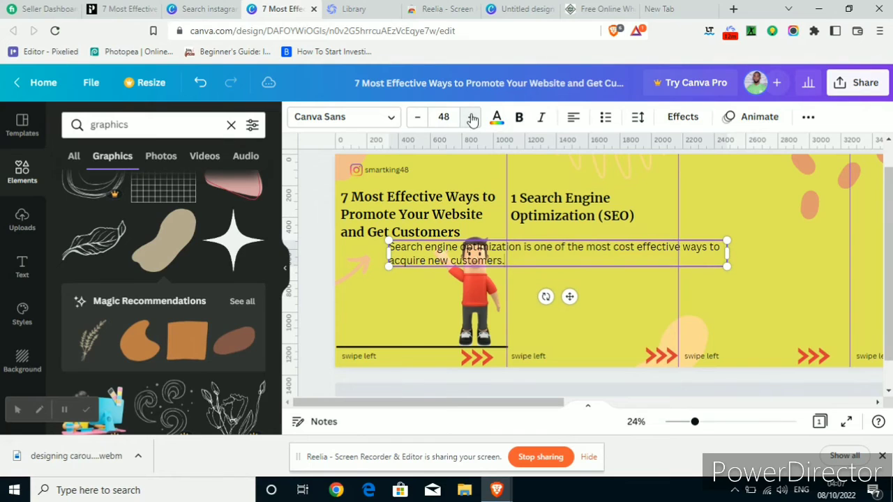
{"action": "left_click", "coordinate": [472, 118]}
Narrow the SEO sentence's text box so it wraps onto five lines and place it below the second slide's heading
{"action": "left_click_drag", "start_coordinate": [726, 251], "coordinate": [517, 253]}
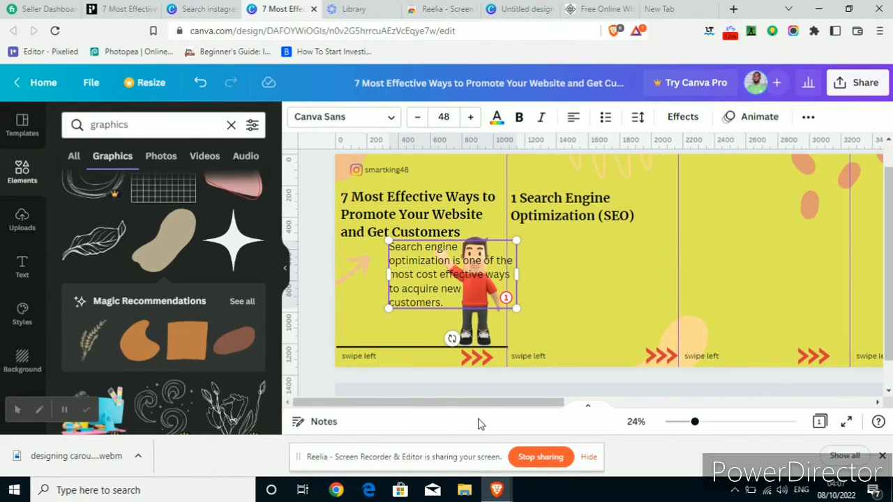
{"action": "left_click", "coordinate": [528, 383]}
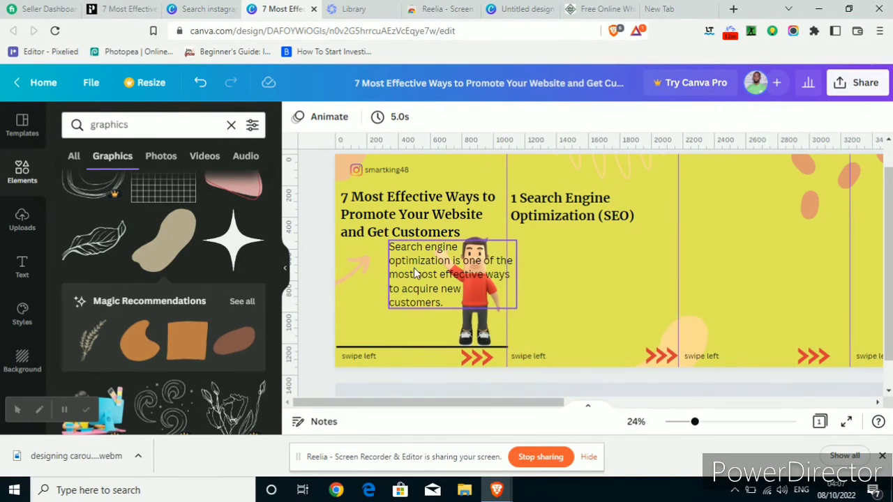
{"action": "left_click_drag", "start_coordinate": [414, 267], "coordinate": [553, 263]}
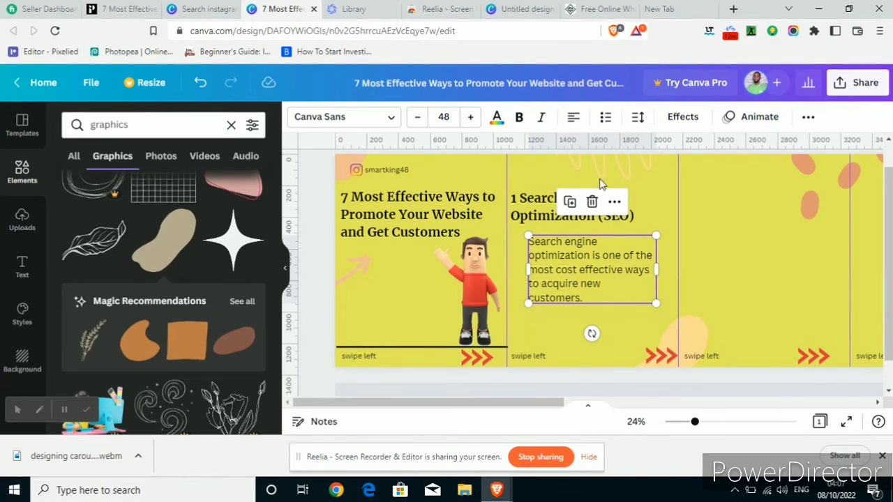
{"action": "left_click", "coordinate": [314, 251]}
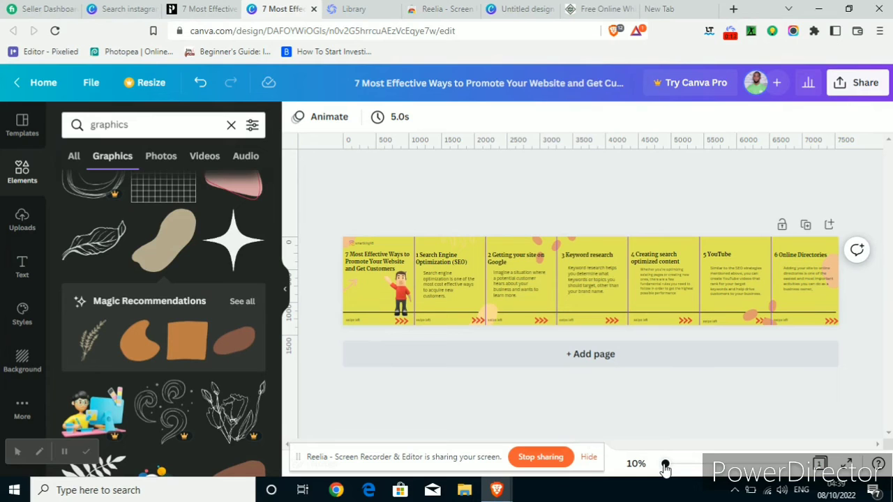
Move the long black horizontal line down until it sits just above the "swipe left" texts and at the character's feet
{"action": "left_click_drag", "start_coordinate": [665, 466], "coordinate": [533, 449]}
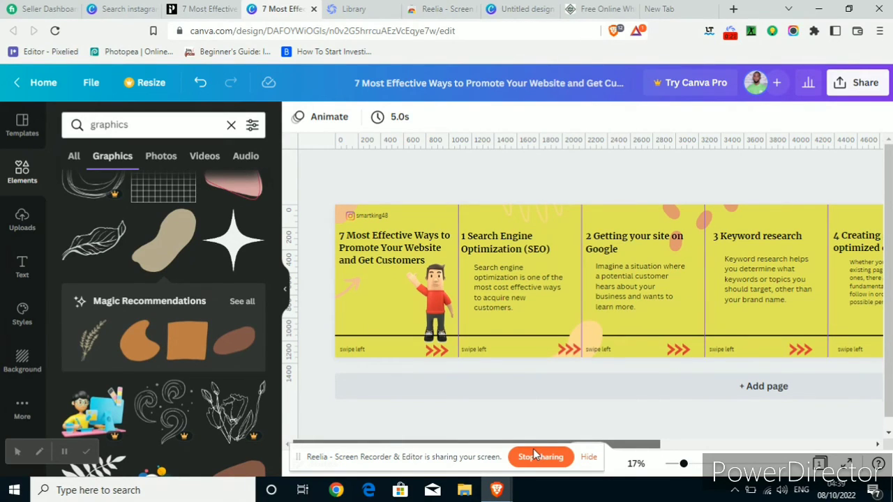
{"action": "left_click", "coordinate": [616, 337]}
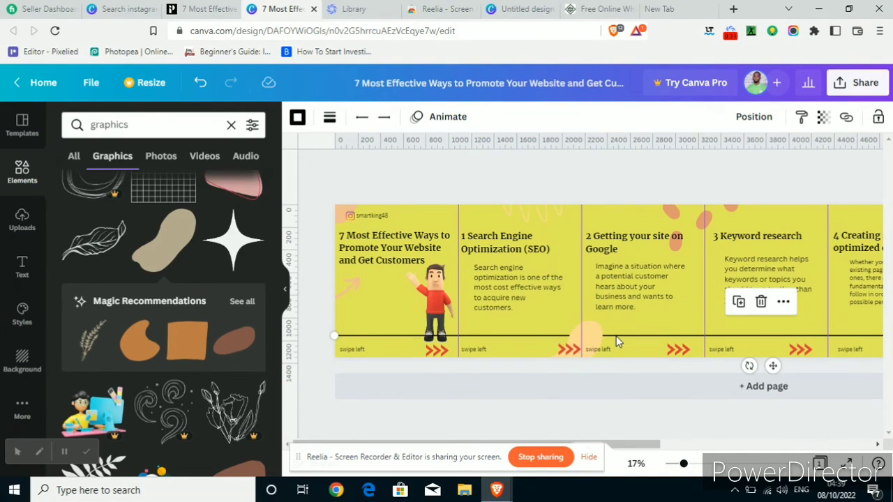
{"action": "key", "text": "Down"}
{"action": "key", "text": "Down"}
{"action": "key", "text": "Down"}
{"action": "key", "text": "Down"}
{"action": "key", "text": "Down"}
{"action": "key", "text": "Down"}
{"action": "key", "text": "Down"}
{"action": "key", "text": "Down"}
{"action": "key", "text": "Down"}
{"action": "key", "text": "Down"}
{"action": "key", "text": "Down"}
{"action": "key", "text": "Down"}
{"action": "key", "text": "Down"}
{"action": "key", "text": "Down"}
{"action": "key", "text": "Down"}
{"action": "key", "text": "Down"}
{"action": "key", "text": "Down"}
{"action": "key", "text": "Down"}
{"action": "key", "text": "Down"}
{"action": "key", "text": "Down"}
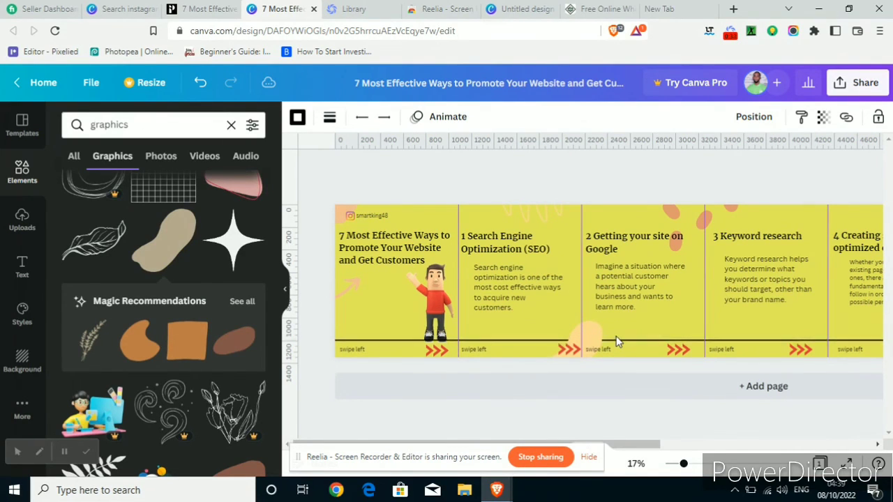
{"action": "key", "text": "Down"}
{"action": "key", "text": "Down"}
{"action": "key", "text": "Down"}
{"action": "key", "text": "Down"}
{"action": "key", "text": "Down"}
{"action": "key", "text": "Down"}
{"action": "key", "text": "Down"}
{"action": "key", "text": "Down"}
{"action": "key", "text": "Down"}
{"action": "key", "text": "Down"}
{"action": "key", "text": "Down"}
{"action": "key", "text": "Down"}
{"action": "key", "text": "Down"}
{"action": "key", "text": "Down"}
{"action": "key", "text": "Down"}
{"action": "key", "text": "Down"}
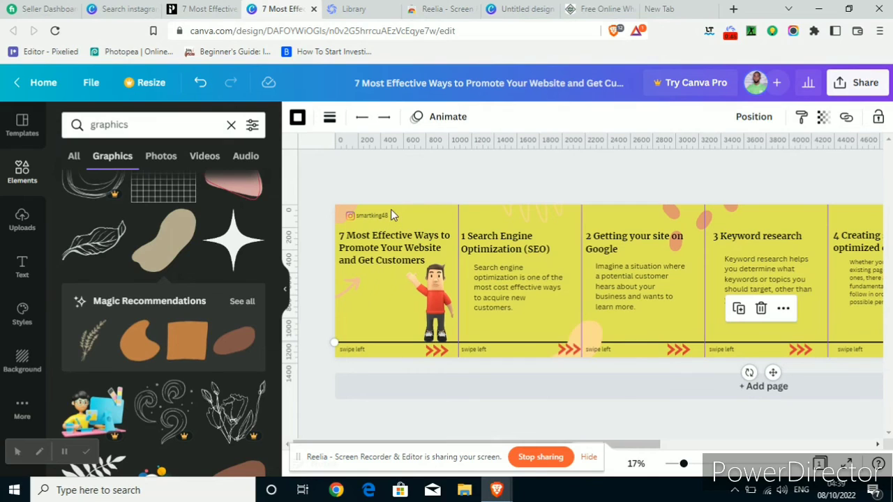
{"action": "left_click", "coordinate": [347, 215]}
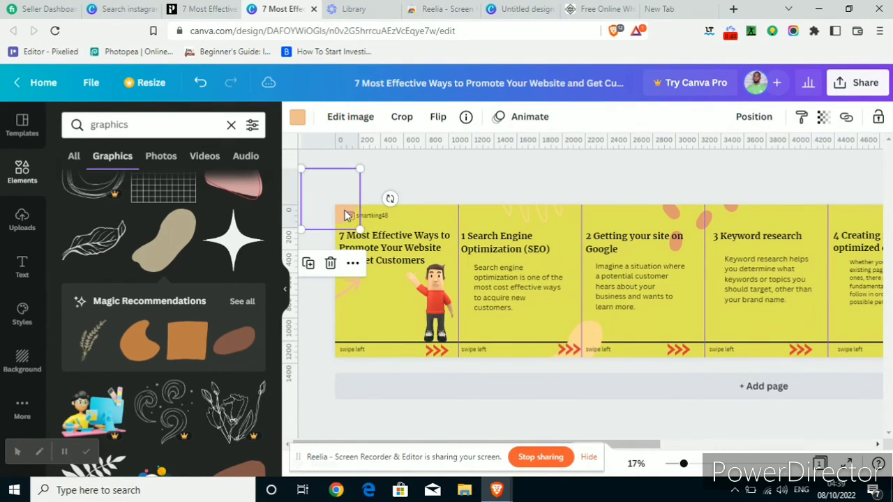
{"action": "left_click", "coordinate": [430, 191]}
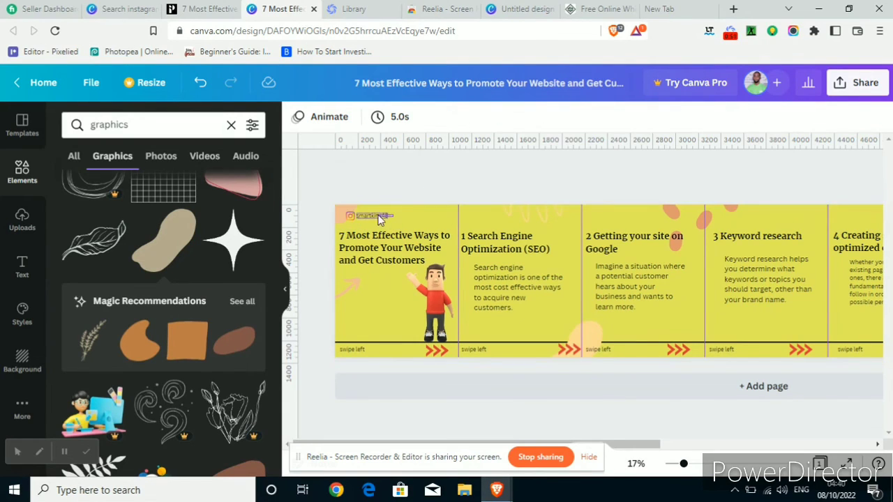
{"action": "left_click", "coordinate": [341, 212]}
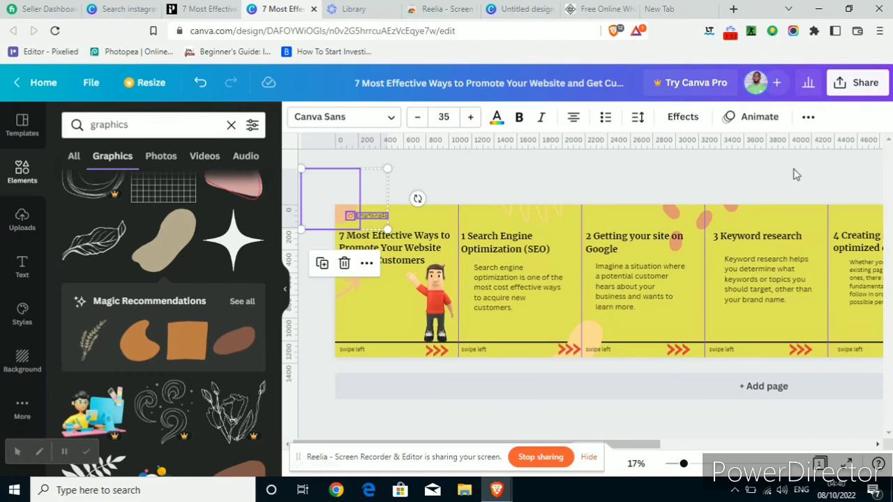
{"action": "left_click", "coordinate": [674, 167]}
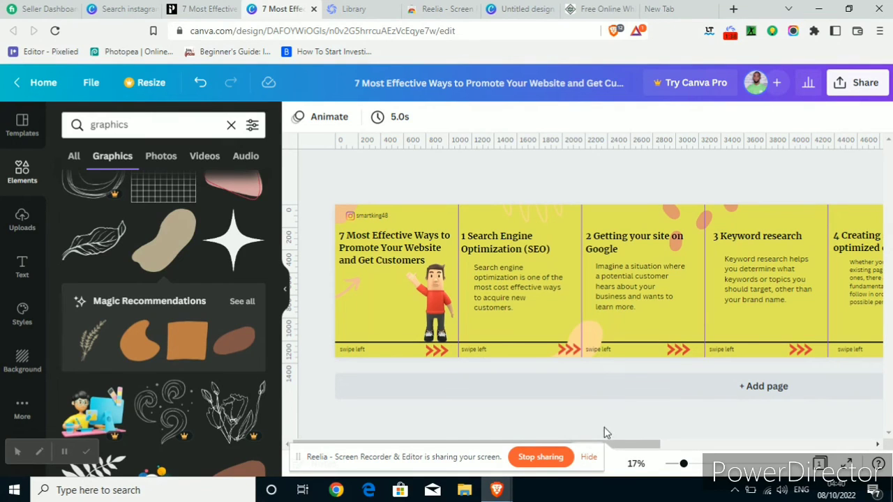
Download the carousel as a PNG and save it in Downloads as "7 Most Effective Ways to Promote Your Website and Get Customers"
{"action": "left_click_drag", "start_coordinate": [631, 444], "coordinate": [737, 429]}
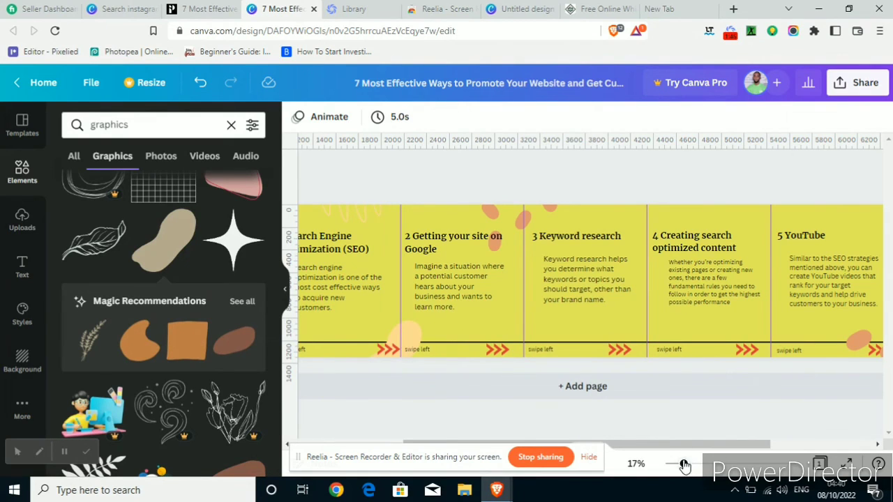
{"action": "left_click_drag", "start_coordinate": [683, 465], "coordinate": [643, 481]}
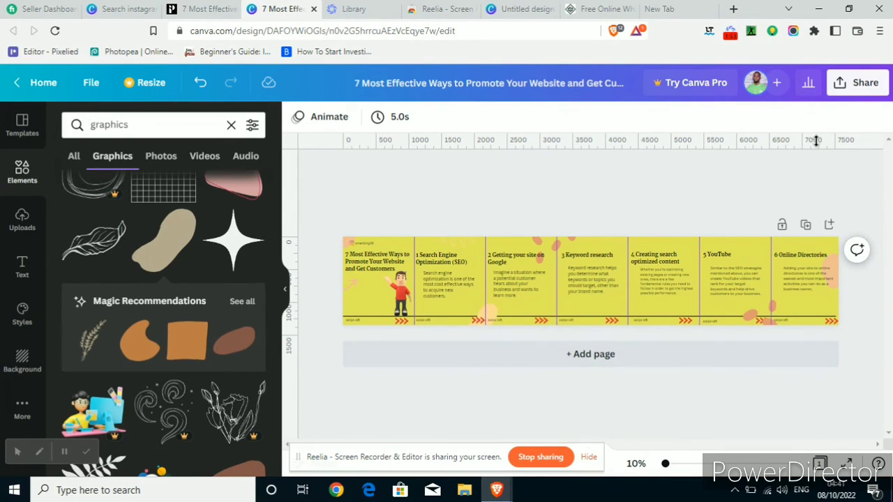
{"action": "left_click", "coordinate": [842, 82]}
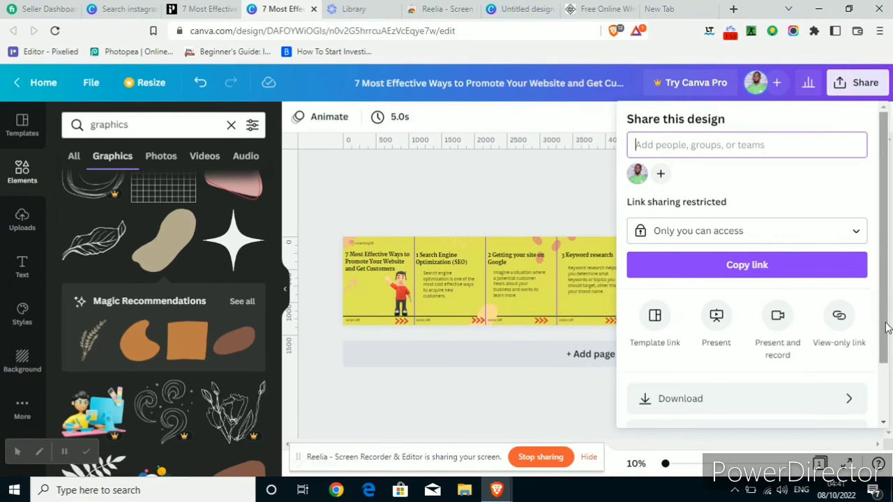
{"action": "scroll", "coordinate": [859, 351], "scroll_direction": "down", "scroll_amount": 1}
{"action": "left_click", "coordinate": [853, 334]}
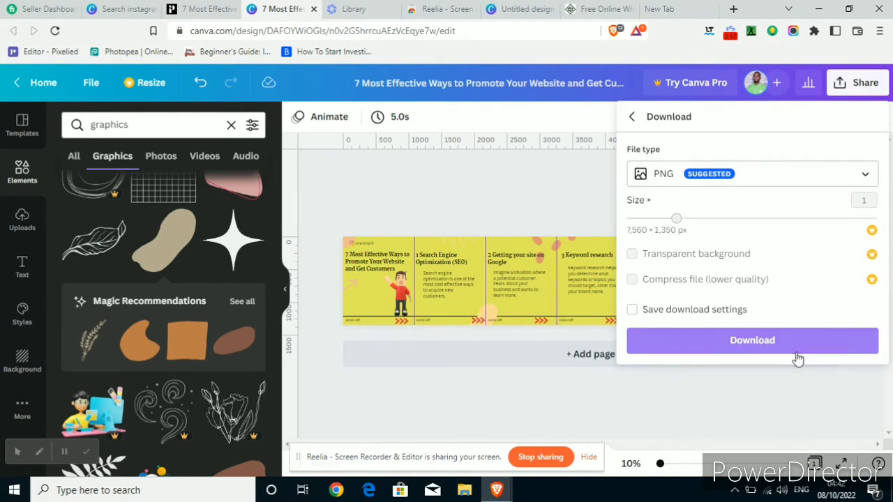
{"action": "left_click", "coordinate": [823, 342]}
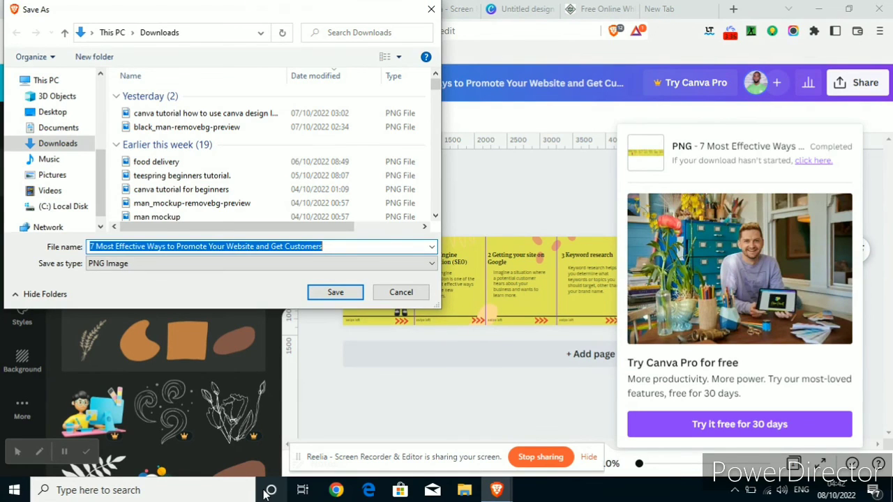
{"action": "left_click", "coordinate": [333, 300]}
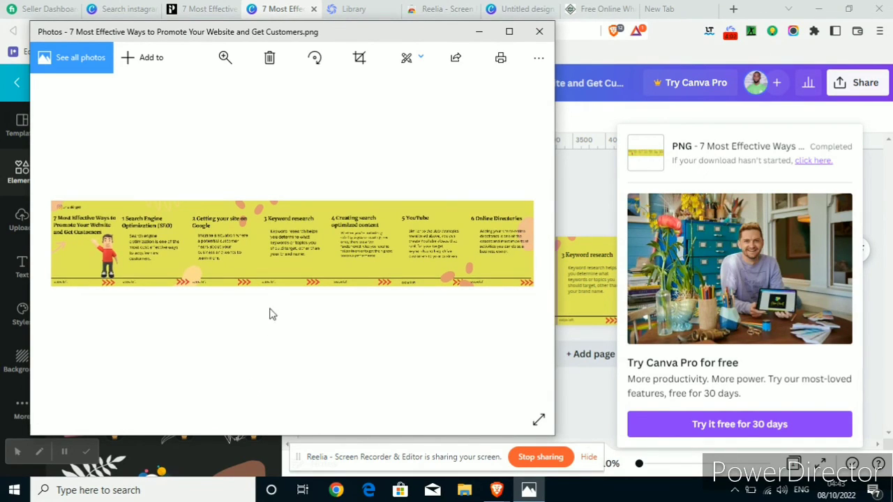
Examine the exported carousel PNG close up in Photos, checking its slides and the continuous graphics between them
{"action": "left_click", "coordinate": [234, 59]}
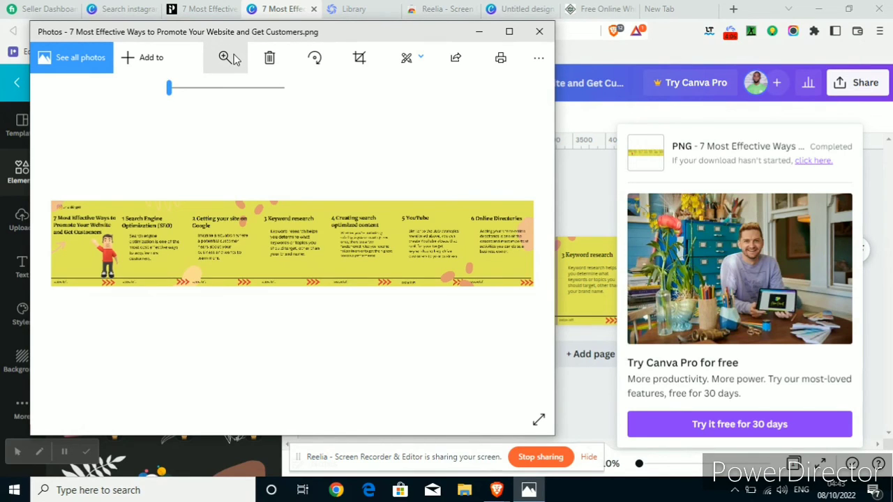
{"action": "mouse_move", "coordinate": [168, 88]}
{"action": "left_mouse_down"}
{"action": "mouse_move", "coordinate": [210, 88]}
{"action": "mouse_move", "coordinate": [168, 103]}
{"action": "mouse_move", "coordinate": [175, 94]}
{"action": "left_mouse_up"}
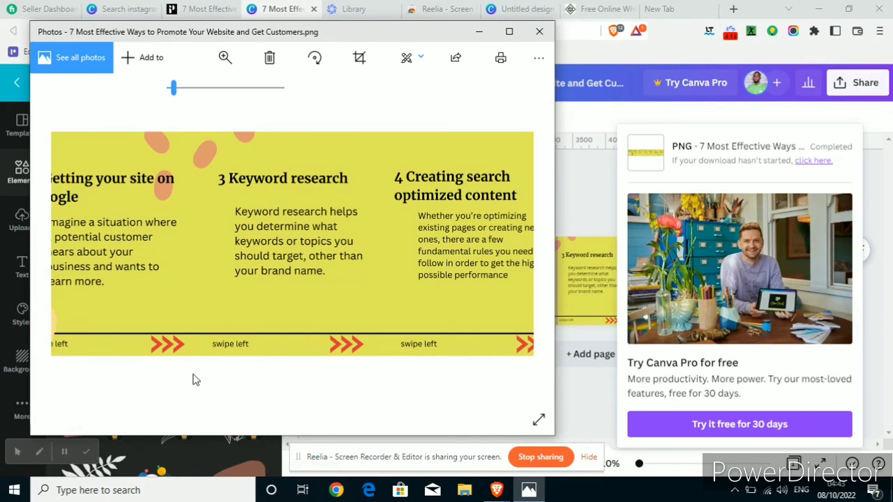
{"action": "key", "text": "Left"}
{"action": "key", "text": "Left"}
{"action": "key", "text": "Left"}
{"action": "key", "text": "Left"}
{"action": "key", "text": "Right"}
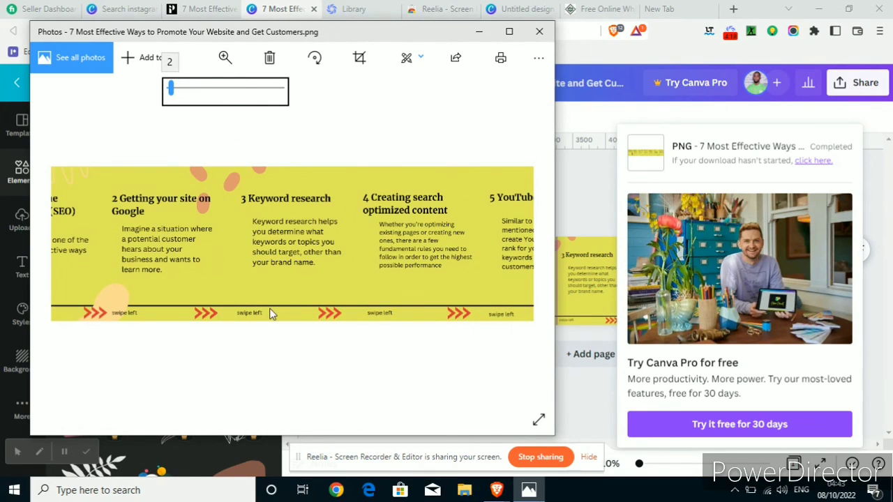
{"action": "left_click", "coordinate": [423, 104]}
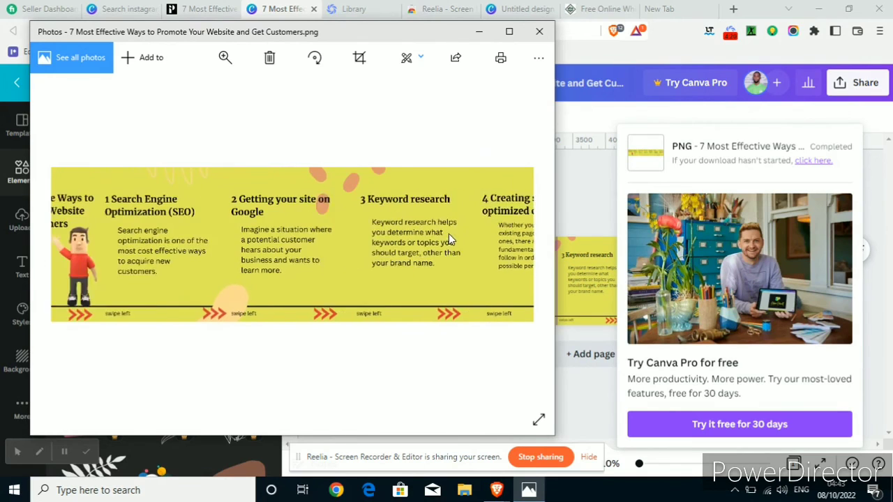